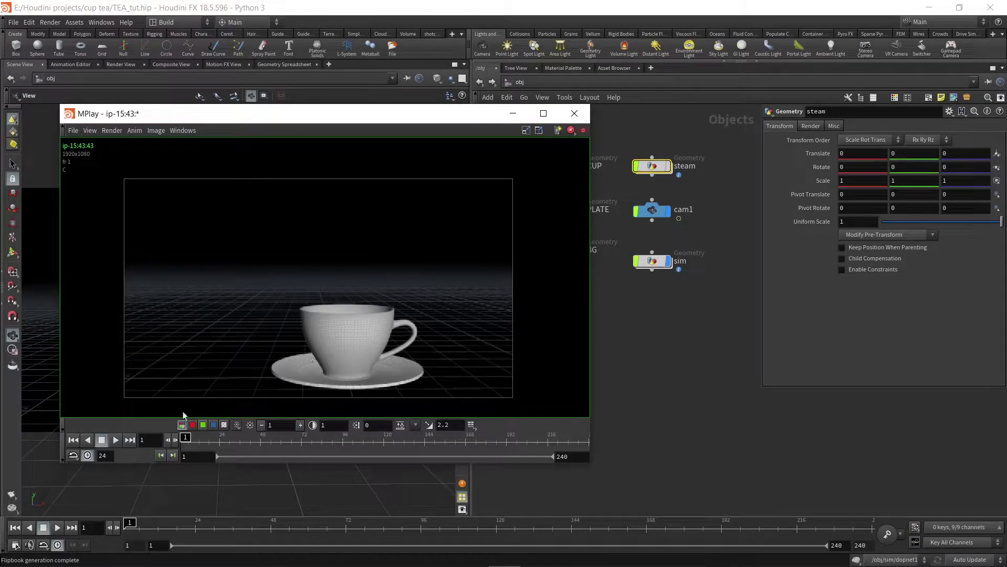
Step: Play back the teacup steam flipbook in MPlay
{"action": "left_click", "coordinate": [117, 440]}
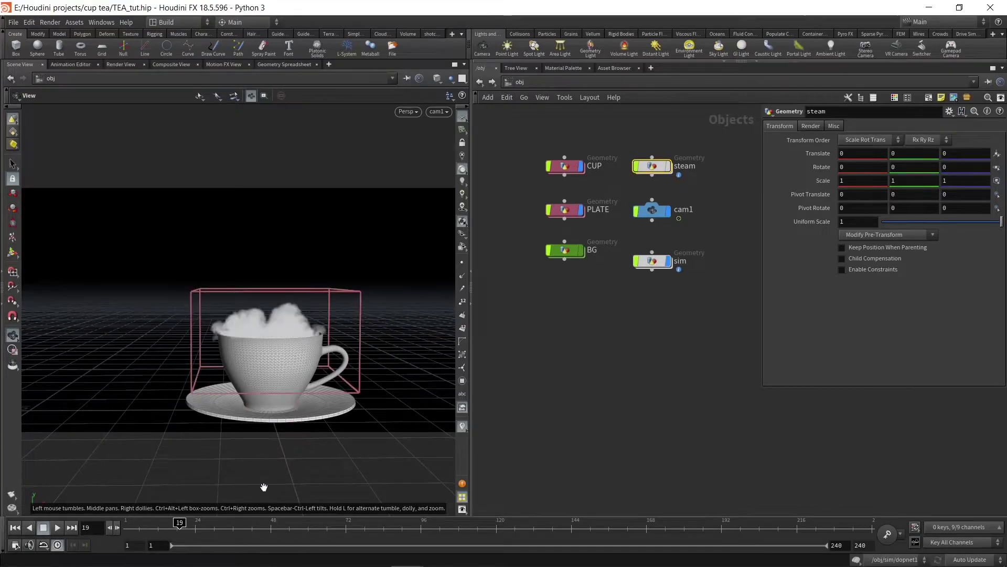
Step: Return the timeline to frame 1 and rearrange the sim and BG nodes
{"action": "left_click_drag", "start_coordinate": [248, 530], "coordinate": [126, 530]}
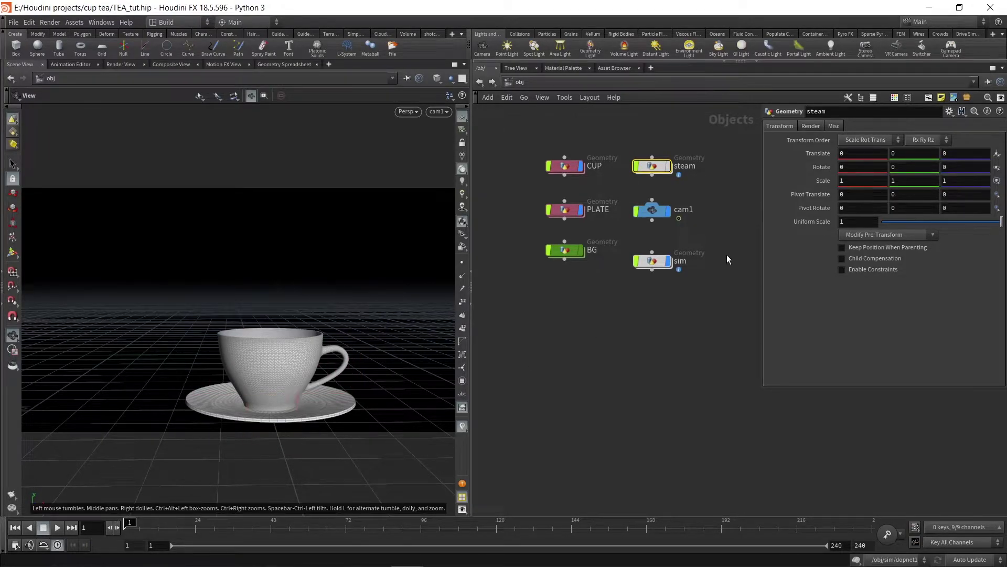
{"action": "left_click_drag", "start_coordinate": [651, 265], "coordinate": [642, 264]}
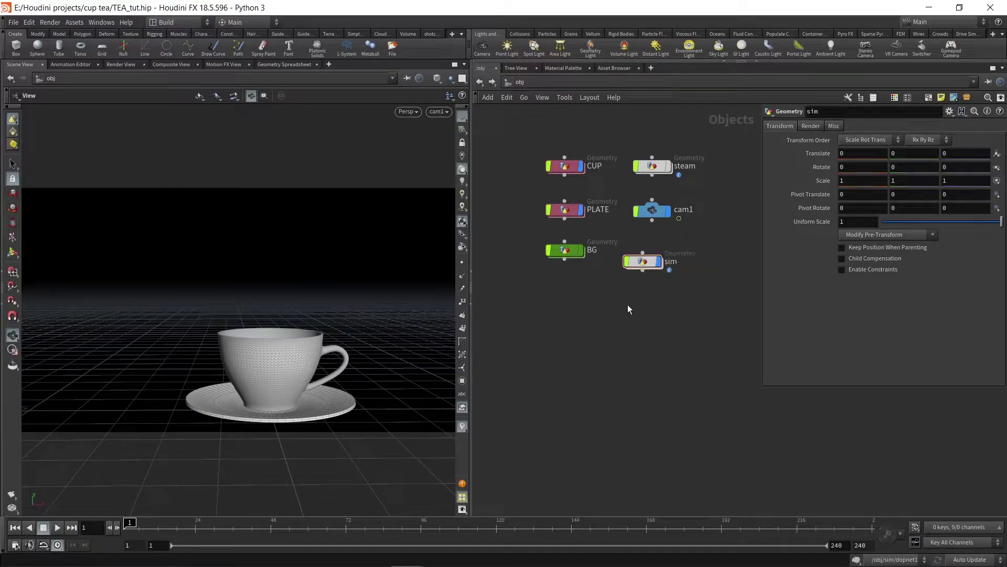
{"action": "mouse_move", "coordinate": [639, 265]}
{"action": "left_mouse_down"}
{"action": "mouse_move", "coordinate": [669, 268]}
{"action": "mouse_move", "coordinate": [648, 283]}
{"action": "left_mouse_up"}
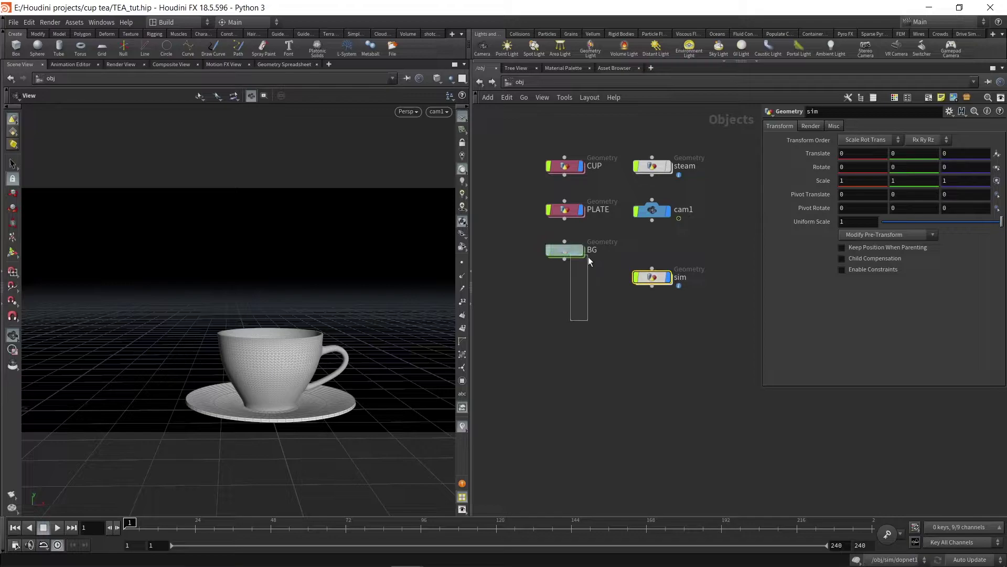
{"action": "left_click_drag", "start_coordinate": [582, 257], "coordinate": [578, 274]}
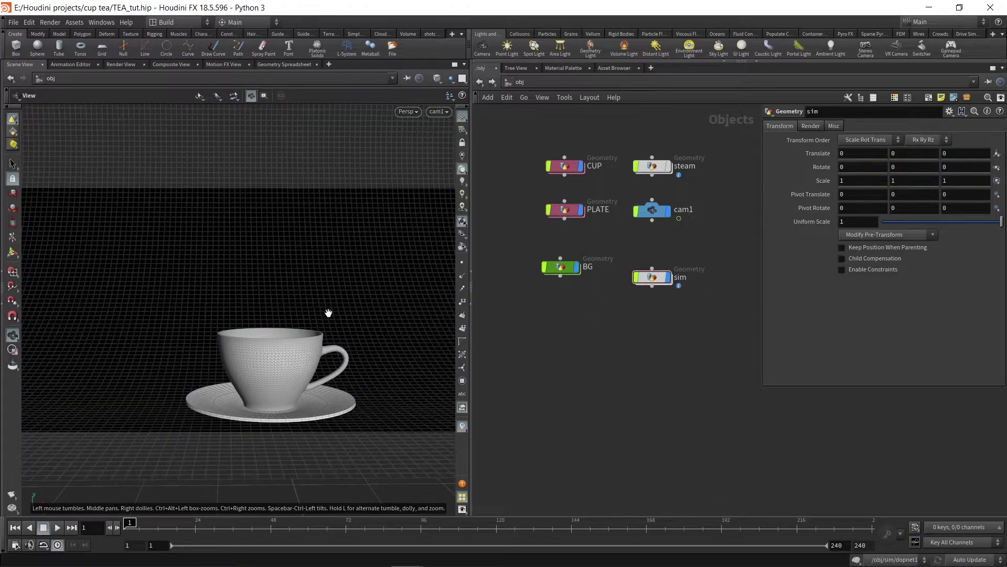
{"action": "left_click_drag", "start_coordinate": [330, 310], "coordinate": [290, 318]}
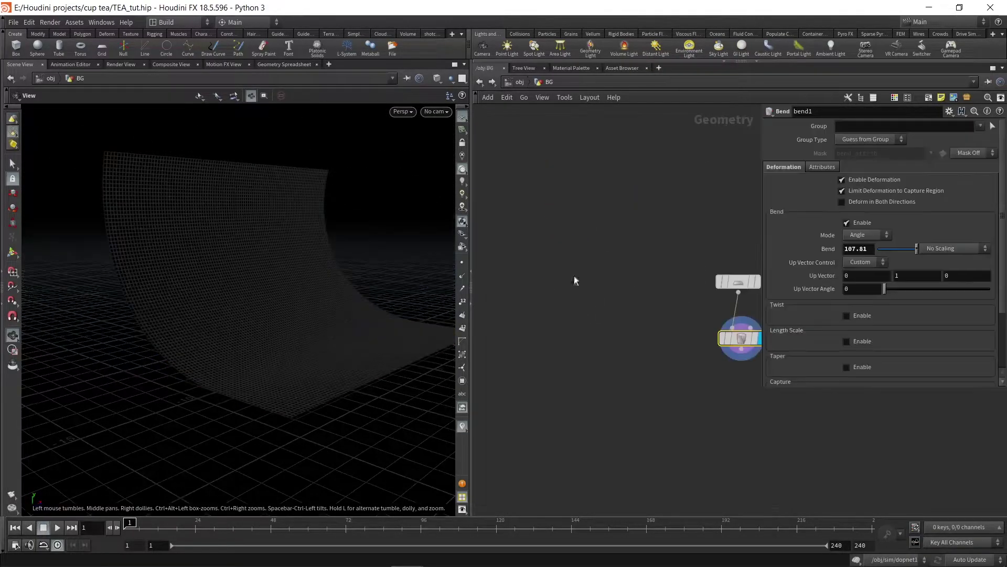
Step: Inside BG, compare the flat grid1 with the bend1 result, then return to /obj
{"action": "double_click", "coordinate": [572, 271]}
{"action": "left_click", "coordinate": [682, 275]}
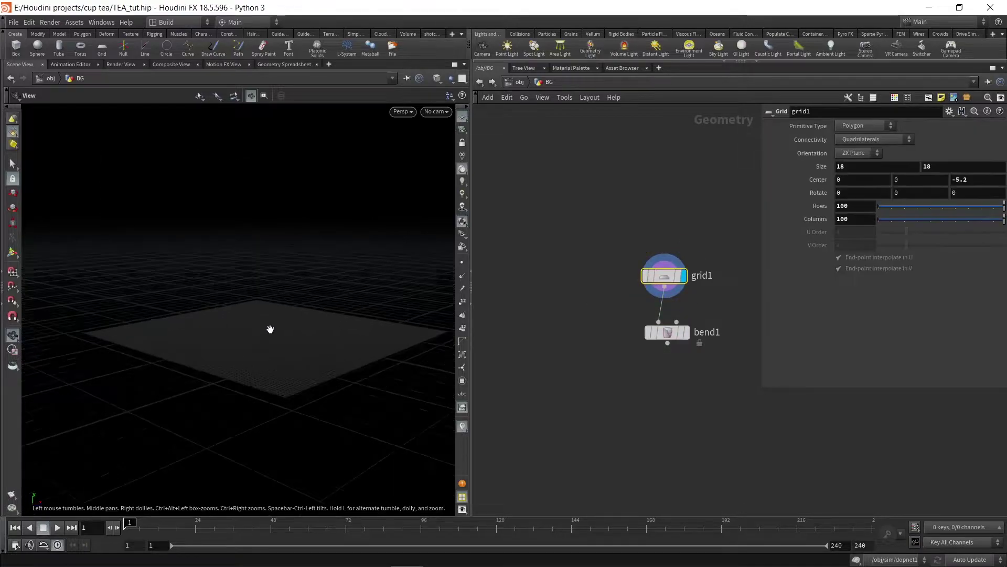
{"action": "left_click", "coordinate": [692, 308]}
{"action": "left_click_drag", "start_coordinate": [668, 336], "coordinate": [665, 326]}
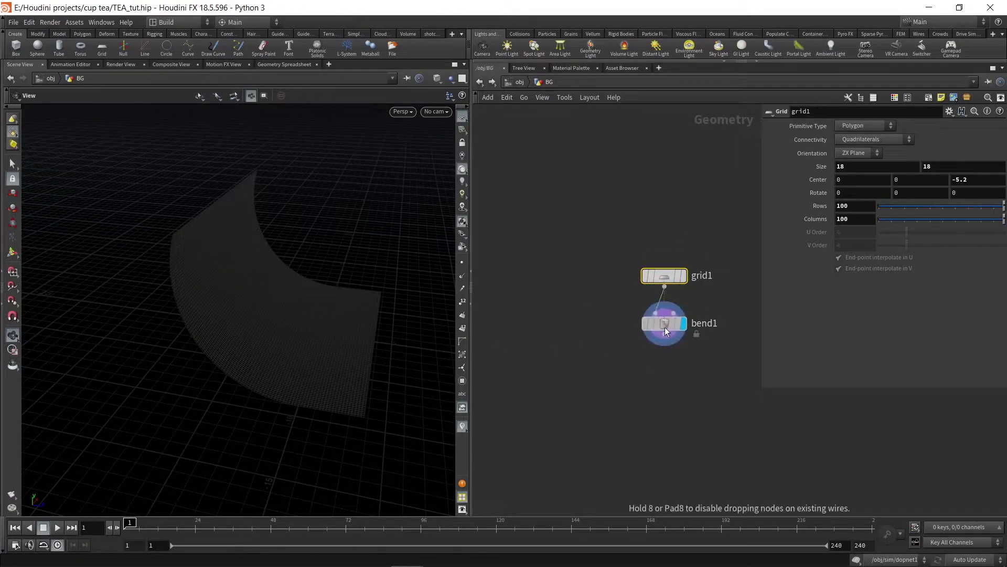
{"action": "left_click_drag", "start_coordinate": [299, 319], "coordinate": [294, 331]}
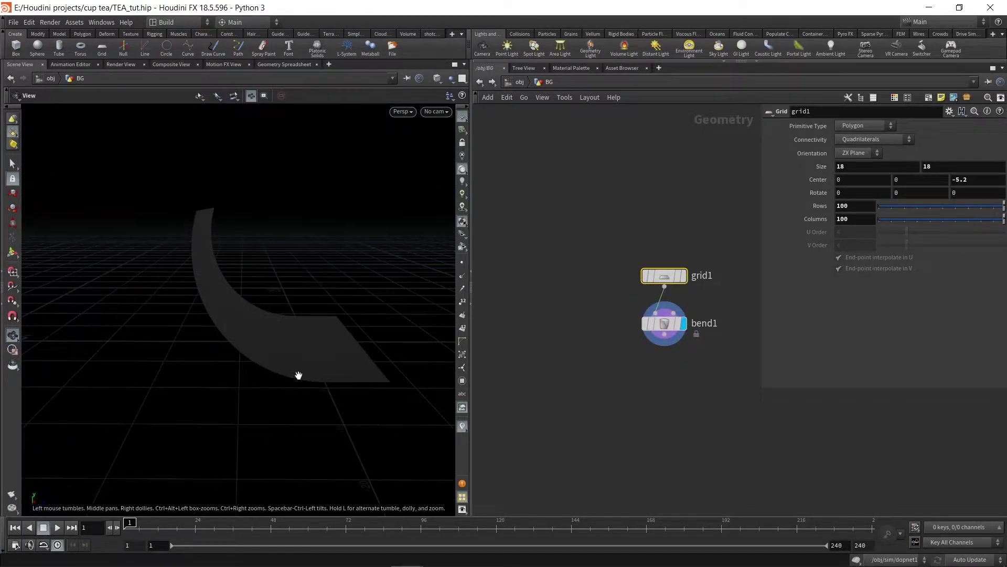
{"action": "left_click", "coordinate": [517, 82]}
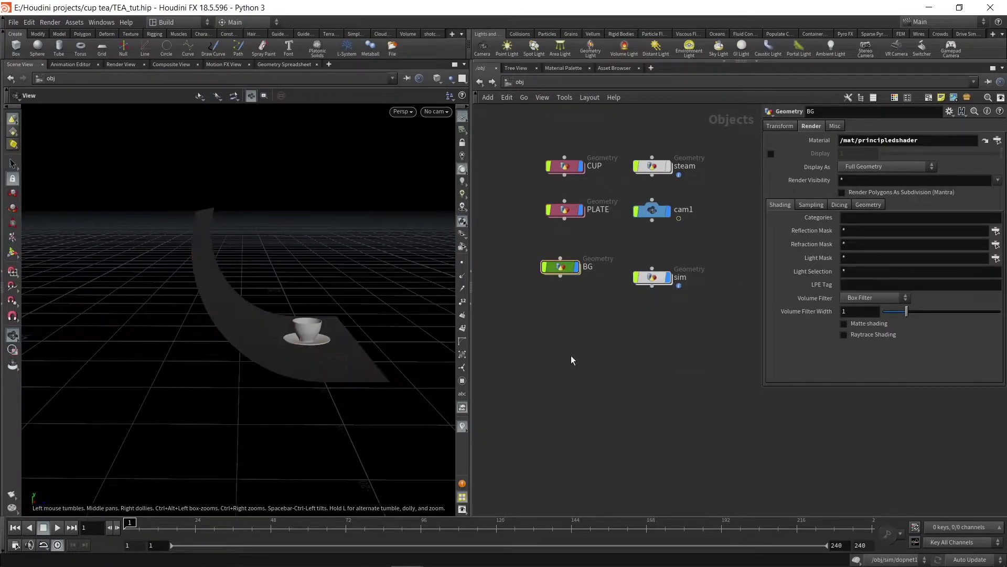
Step: Look through cam1 and scrub to frame 36 and later frames, returning to frame 1
{"action": "left_click_drag", "start_coordinate": [396, 281], "coordinate": [429, 371]}
{"action": "left_click", "coordinate": [436, 111]}
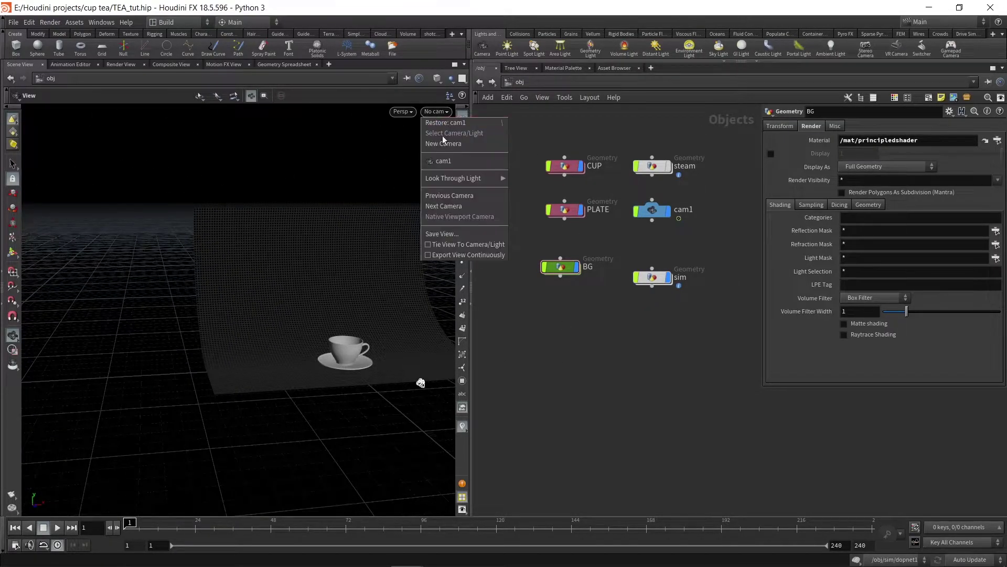
{"action": "left_click", "coordinate": [444, 140]}
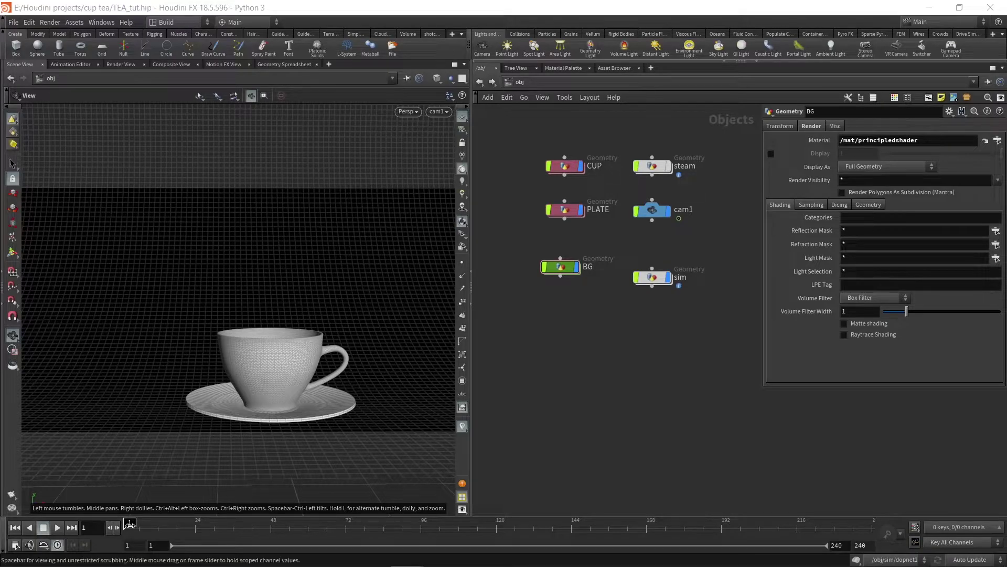
{"action": "left_click", "coordinate": [233, 523]}
{"action": "left_click", "coordinate": [131, 521]}
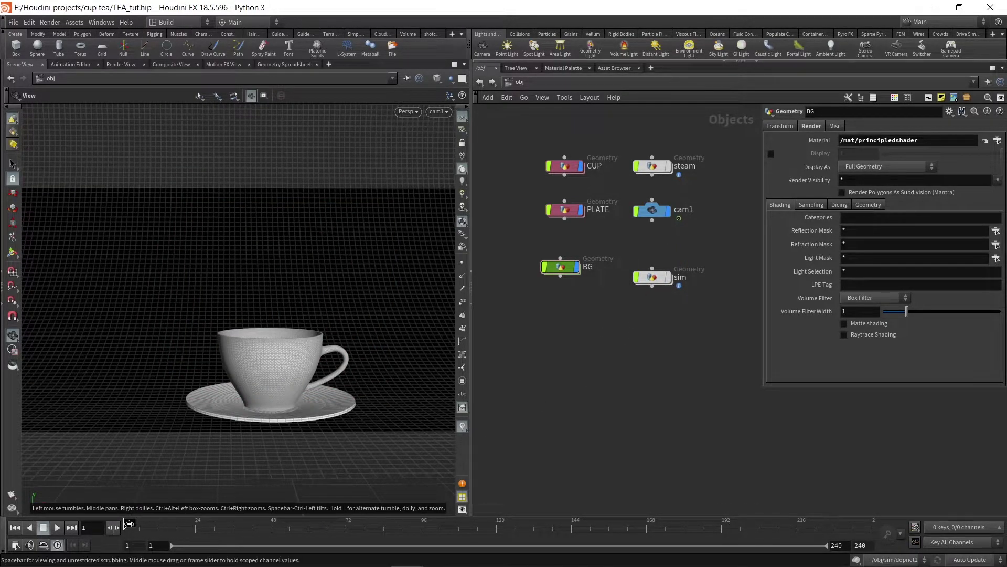
{"action": "left_click", "coordinate": [317, 522]}
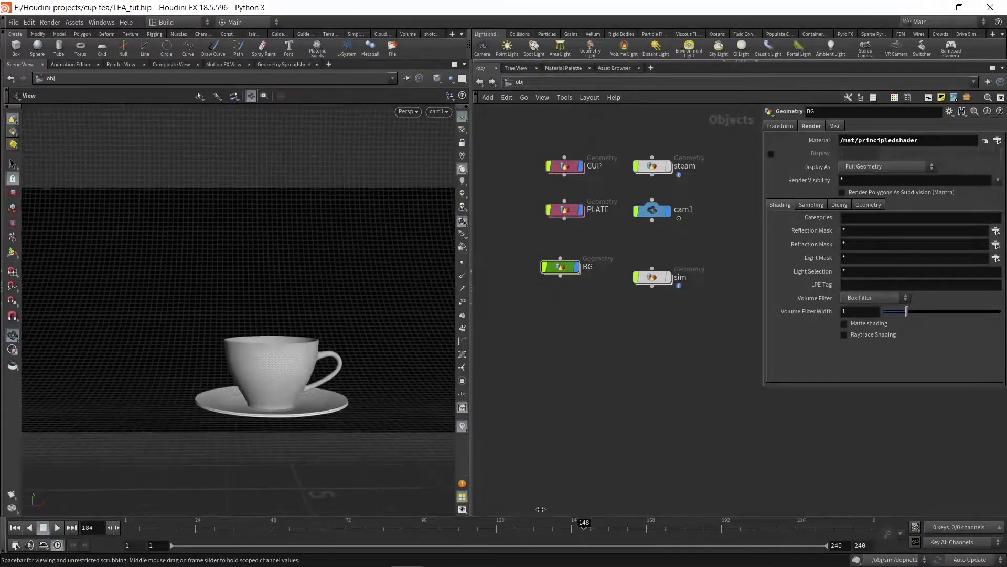
{"action": "left_click", "coordinate": [15, 528]}
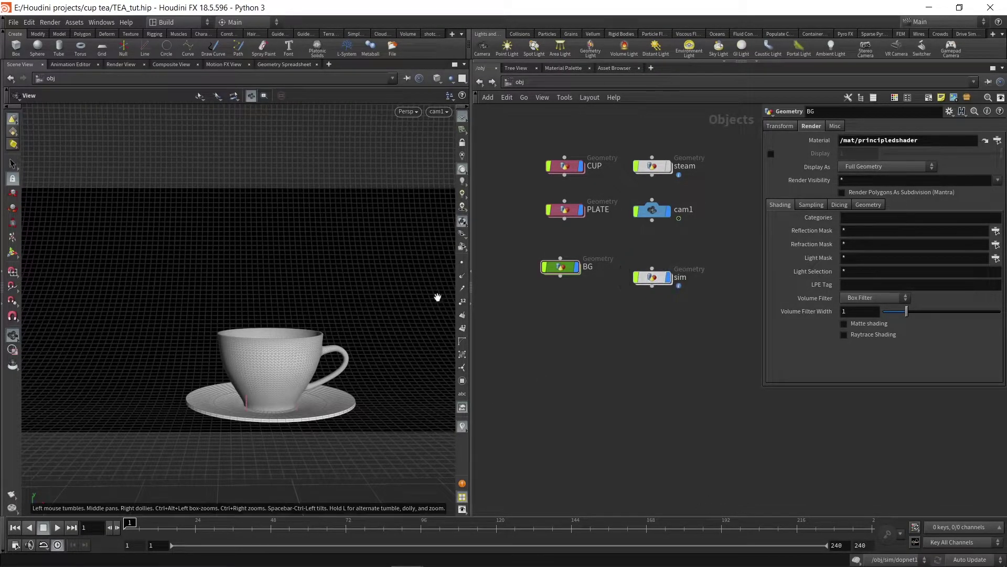
Step: Rearrange the CUP and PLATE nodes and bring up the scene's material list
{"action": "middle_click_drag", "start_coordinate": [609, 266], "coordinate": [600, 271]}
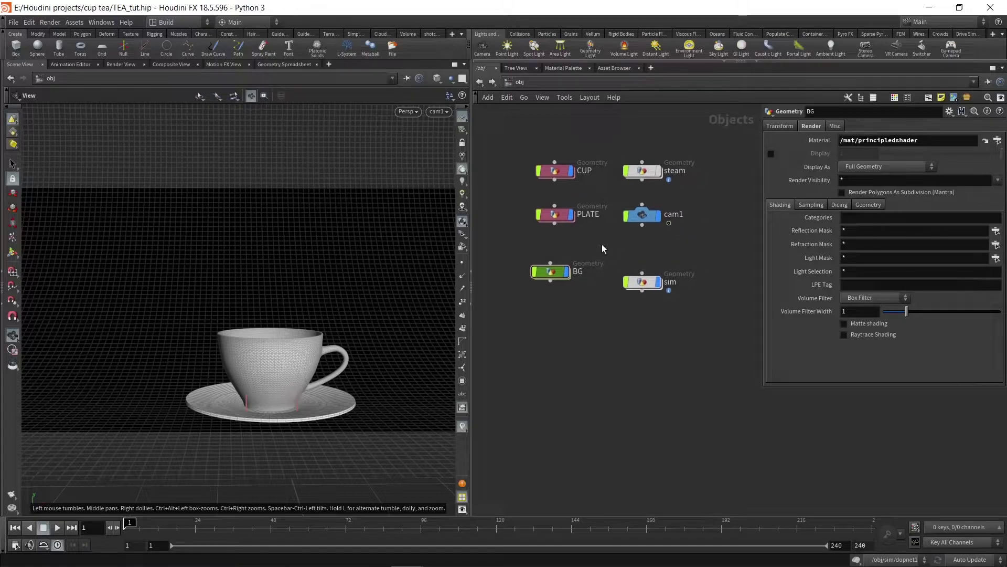
{"action": "left_click_drag", "start_coordinate": [555, 214], "coordinate": [544, 229]}
{"action": "left_click_drag", "start_coordinate": [561, 177], "coordinate": [551, 176]}
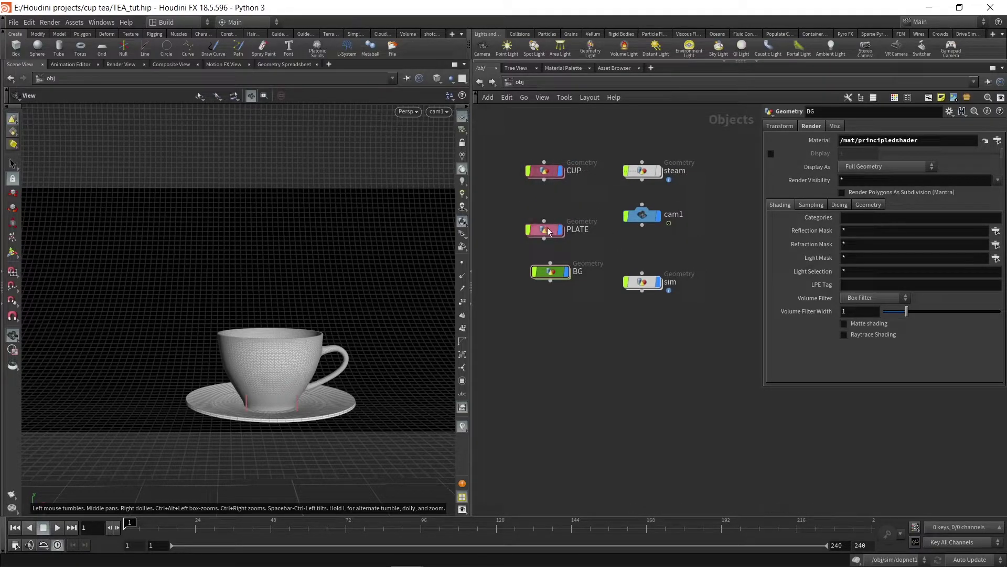
{"action": "left_click_drag", "start_coordinate": [549, 231], "coordinate": [549, 222]}
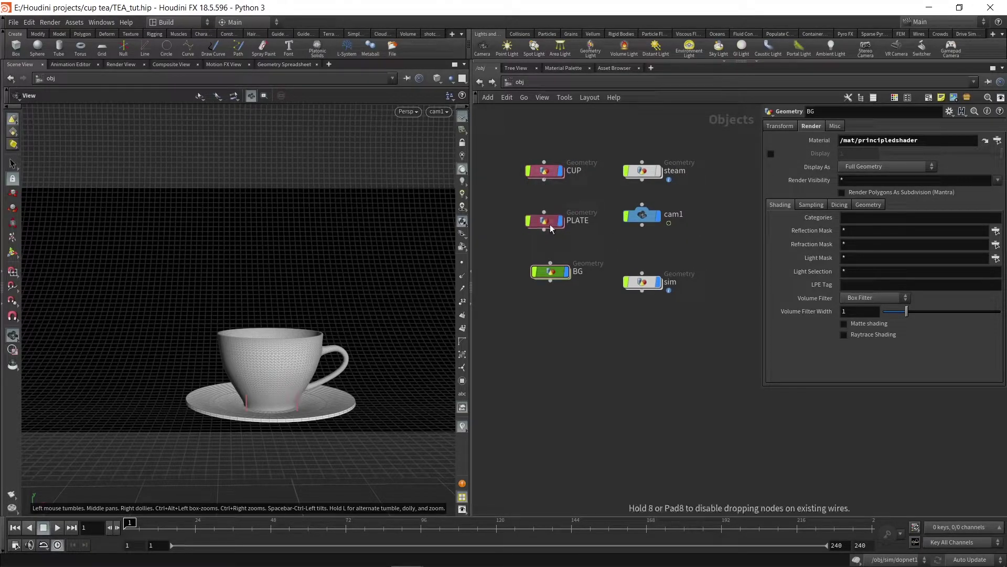
{"action": "left_click", "coordinate": [568, 67]}
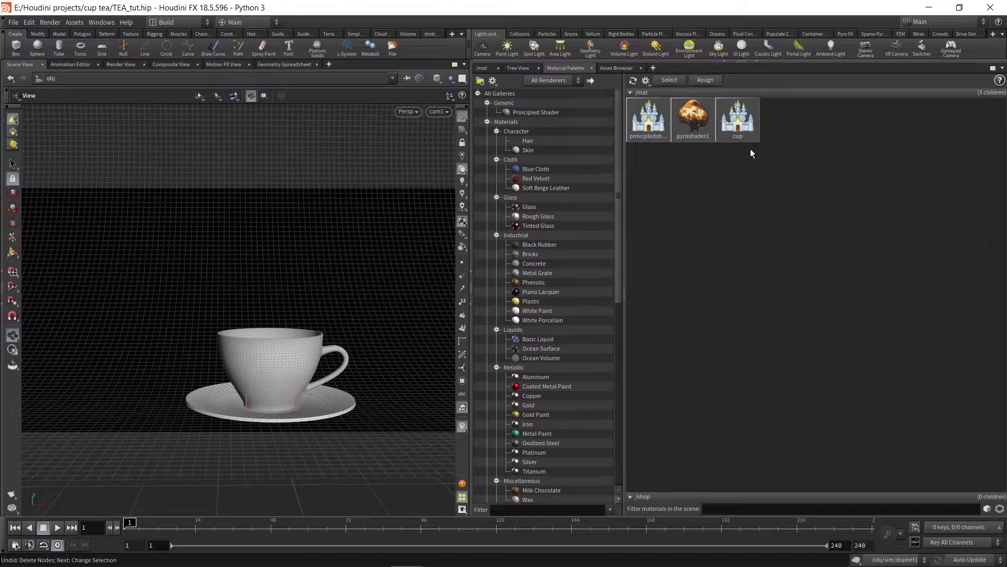
Step: Inspect the cup, principledshader and pyroshader1 materials and the cup shader network
{"action": "left_click", "coordinate": [748, 129]}
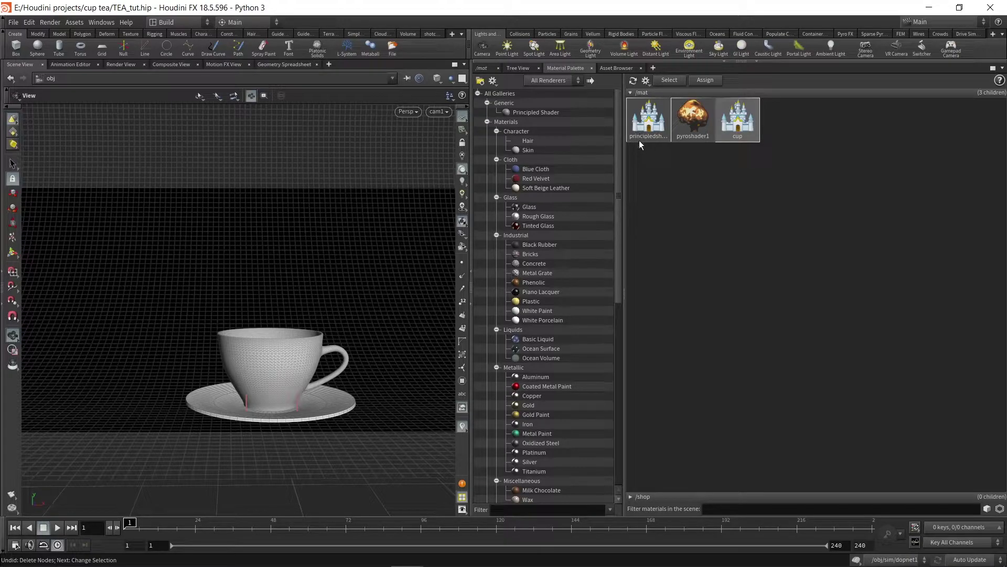
{"action": "left_click", "coordinate": [640, 140]}
{"action": "left_click_drag", "start_coordinate": [699, 138], "coordinate": [691, 177]}
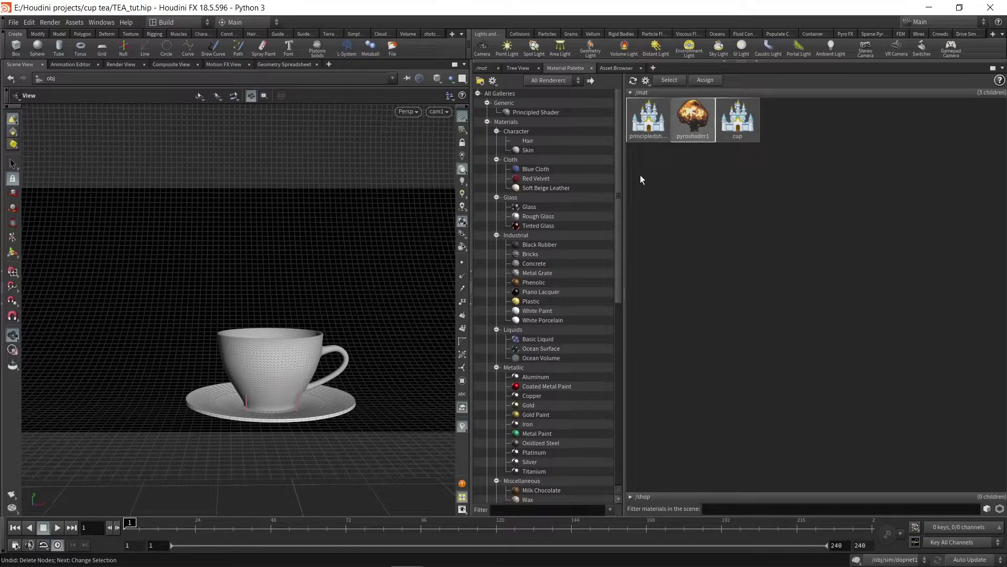
{"action": "double_click", "coordinate": [743, 130]}
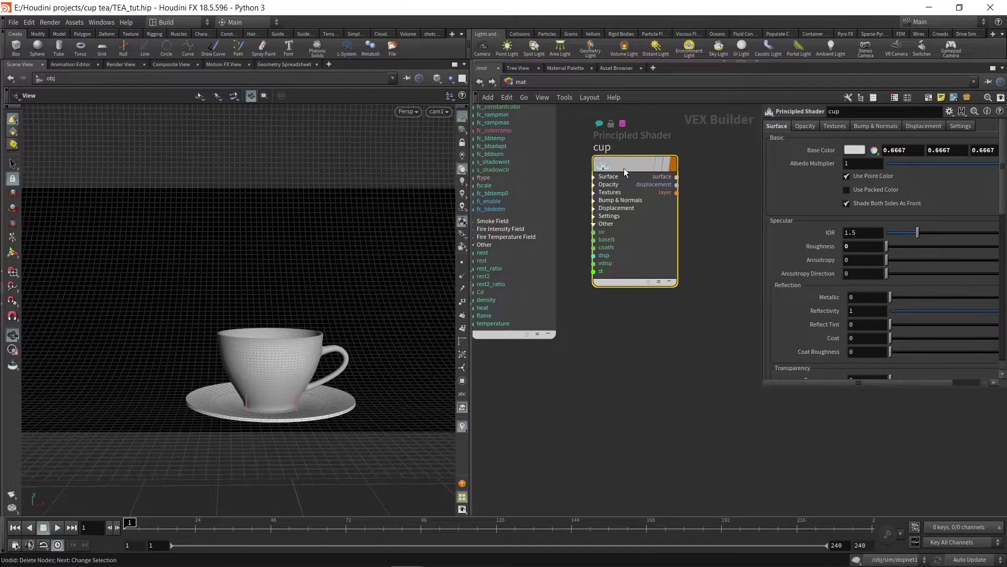
{"action": "left_click_drag", "start_coordinate": [624, 181], "coordinate": [617, 173]}
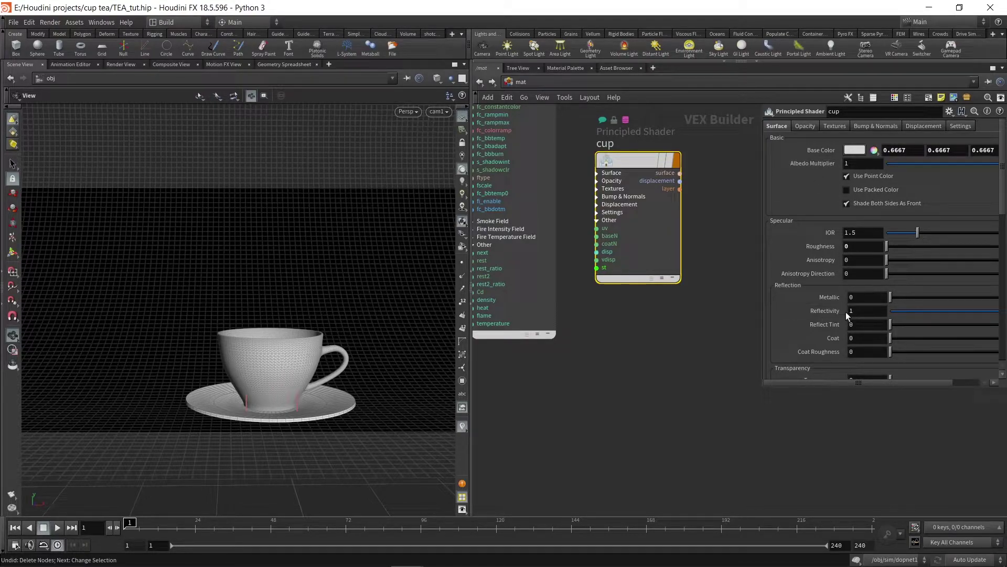
{"action": "middle_click_drag", "start_coordinate": [630, 210], "coordinate": [701, 239]}
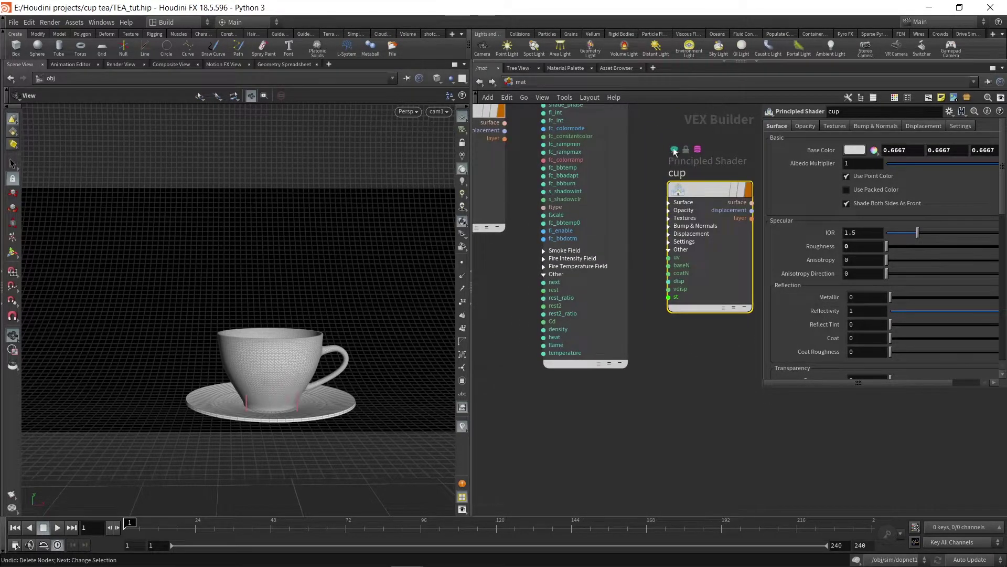
Step: Back in /obj, check the PLATE and BG materials, then reopen the material list
{"action": "left_click", "coordinate": [515, 80]}
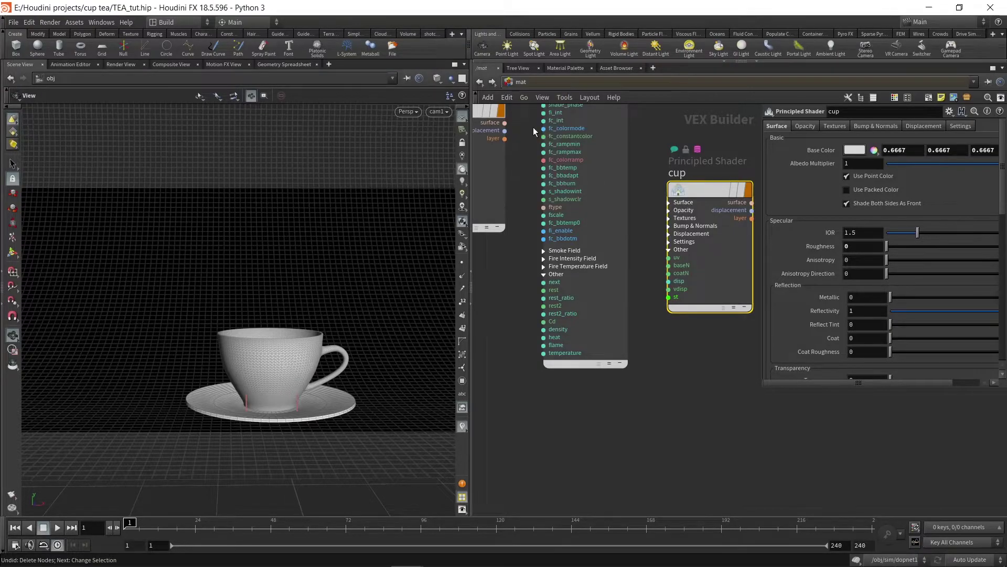
{"action": "left_click", "coordinate": [533, 127]}
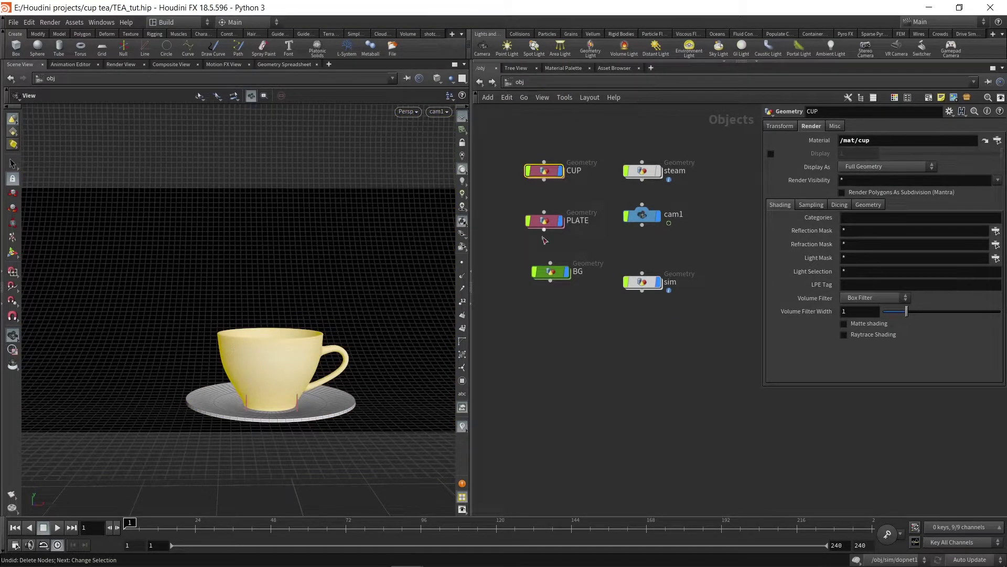
{"action": "left_click", "coordinate": [544, 221]}
{"action": "middle_click_drag", "start_coordinate": [588, 195], "coordinate": [596, 142]}
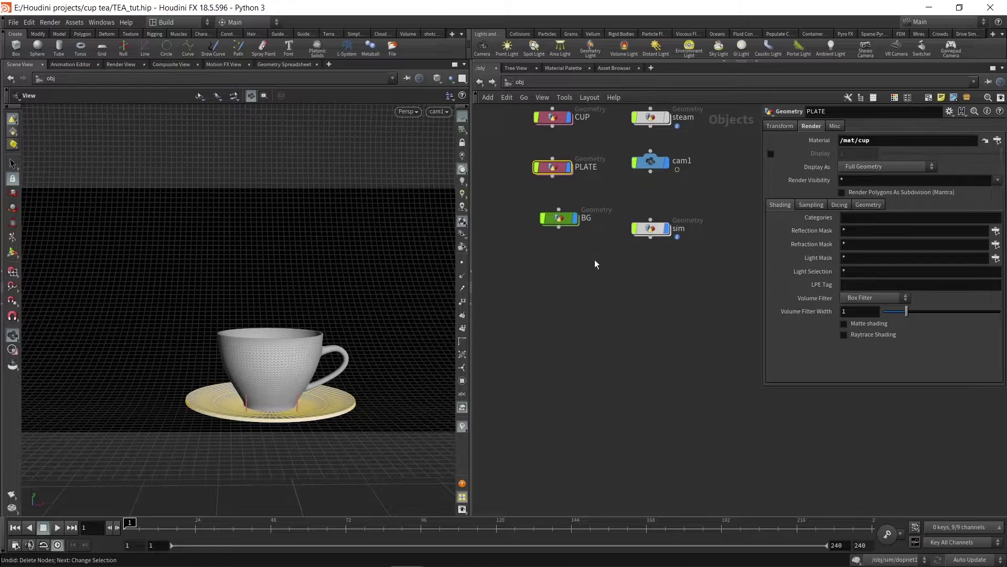
{"action": "left_click", "coordinate": [557, 217]}
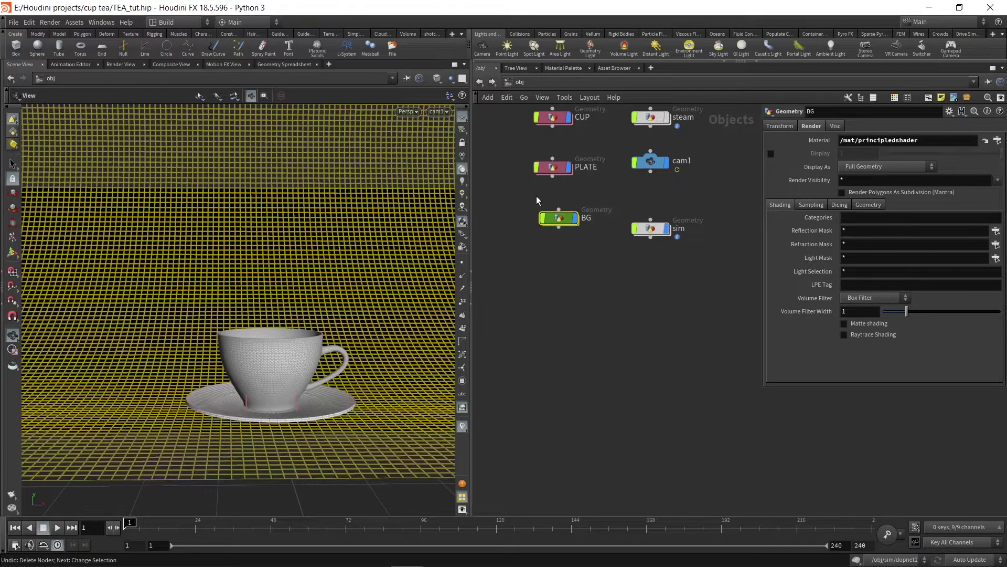
{"action": "left_click", "coordinate": [616, 272]}
{"action": "left_click", "coordinate": [563, 68]}
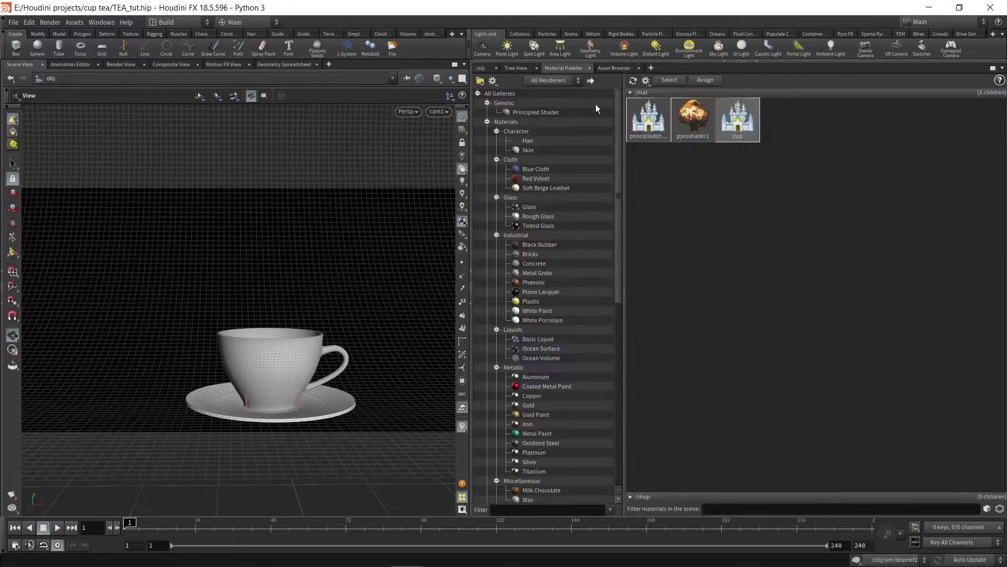
Step: Open the /mat network and reposition the pyroshader1 node
{"action": "double_click", "coordinate": [644, 128]}
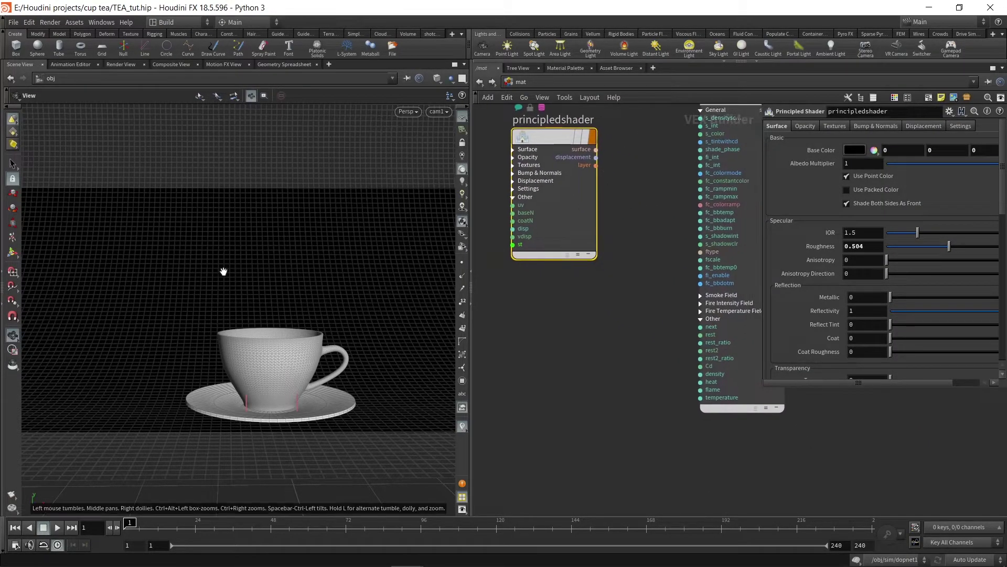
{"action": "scroll", "coordinate": [633, 293], "scroll_direction": "down", "scroll_amount": 3}
{"action": "middle_click_drag", "start_coordinate": [634, 293], "coordinate": [529, 278]}
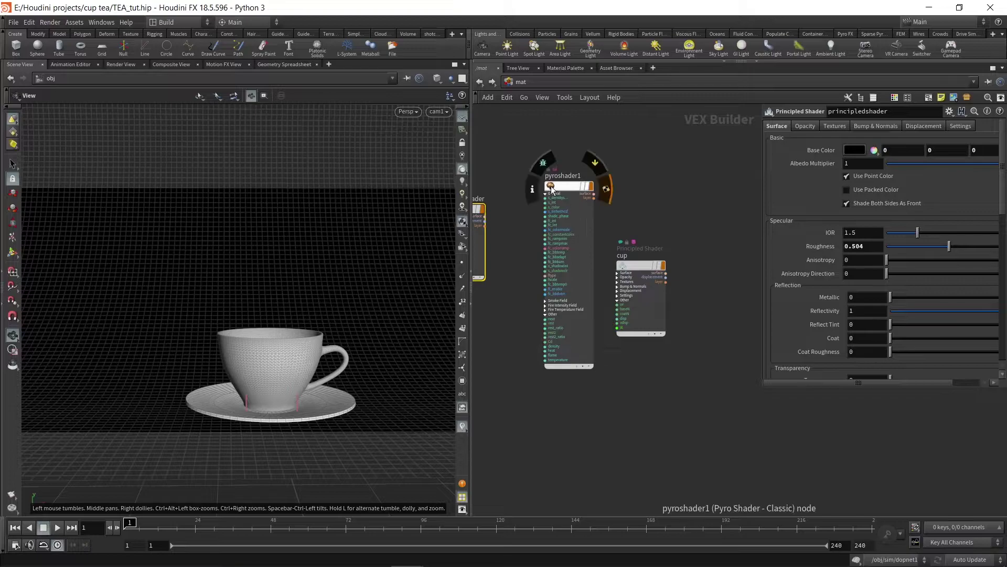
{"action": "mouse_move", "coordinate": [575, 170]}
{"action": "left_mouse_down"}
{"action": "mouse_move", "coordinate": [537, 158]}
{"action": "mouse_move", "coordinate": [549, 151]}
{"action": "left_mouse_up"}
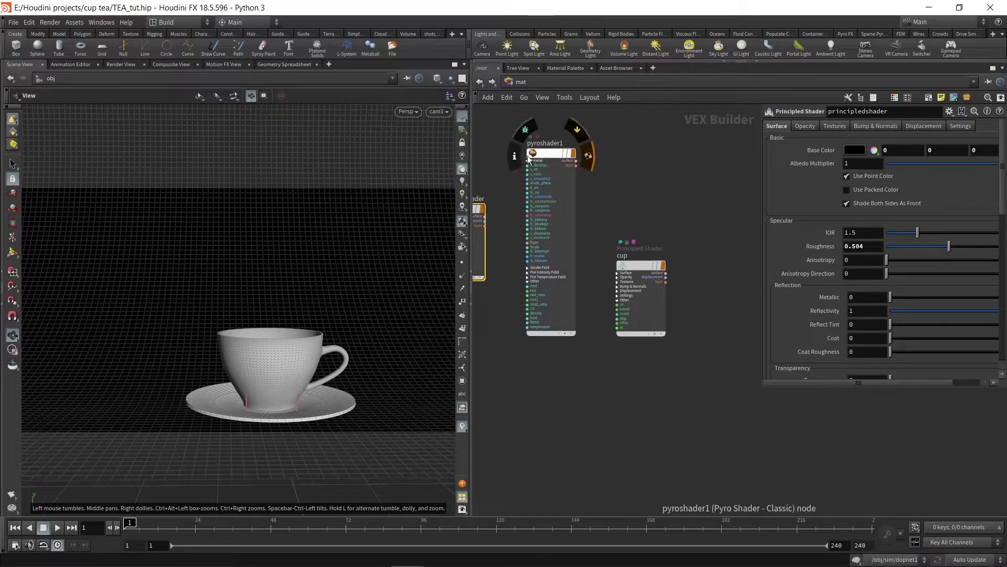
{"action": "middle_click_drag", "start_coordinate": [634, 205], "coordinate": [686, 184]}
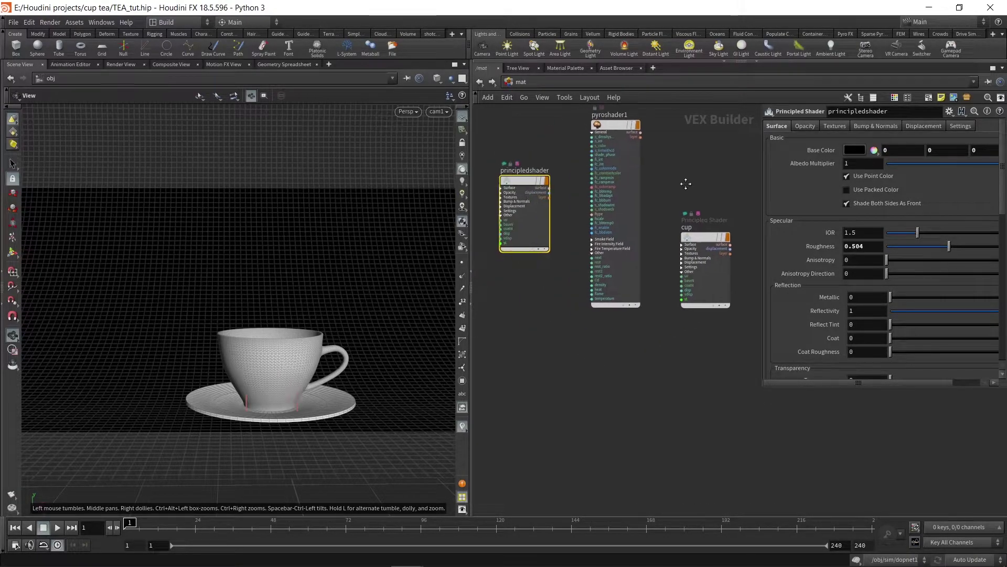
{"action": "left_click_drag", "start_coordinate": [620, 128], "coordinate": [606, 173]}
{"action": "scroll", "coordinate": [603, 169], "scroll_direction": "up", "scroll_amount": 5}
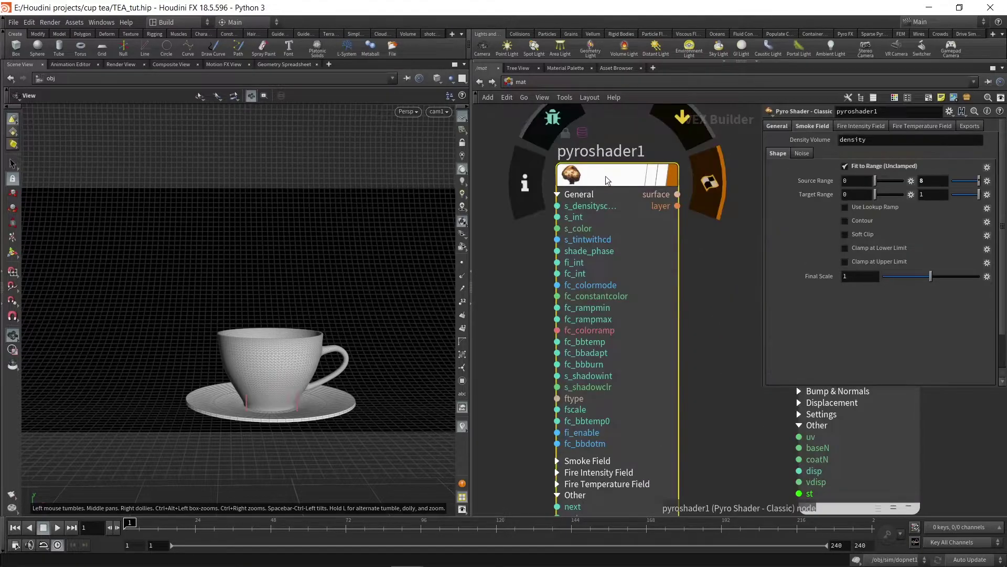
{"action": "scroll", "coordinate": [606, 189], "scroll_direction": "down", "scroll_amount": 5}
Step: Add a new Pyro Shader - Classic node, pyroshader2, to /mat
{"action": "key", "text": "Tab"}
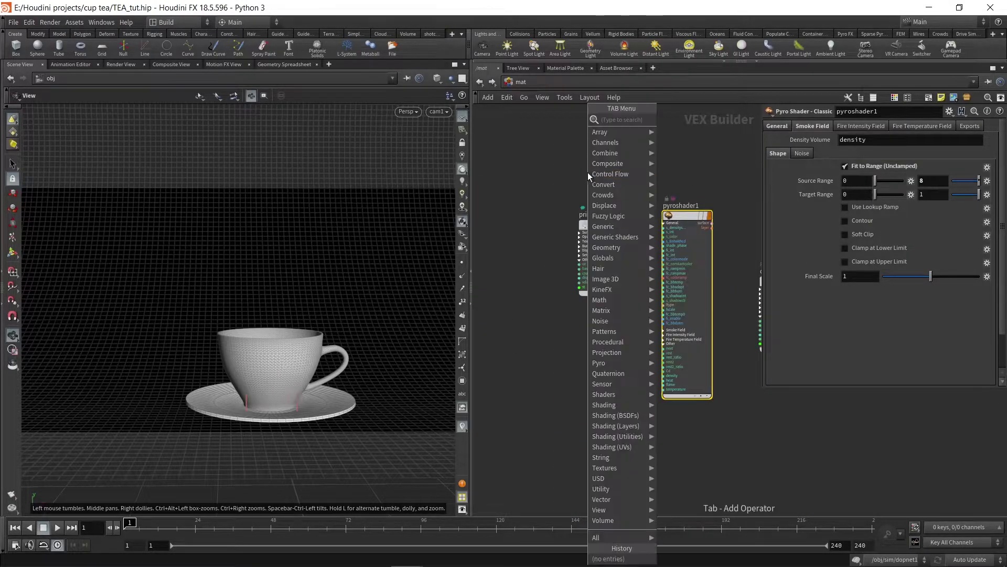
{"action": "type", "text": "pyro"}
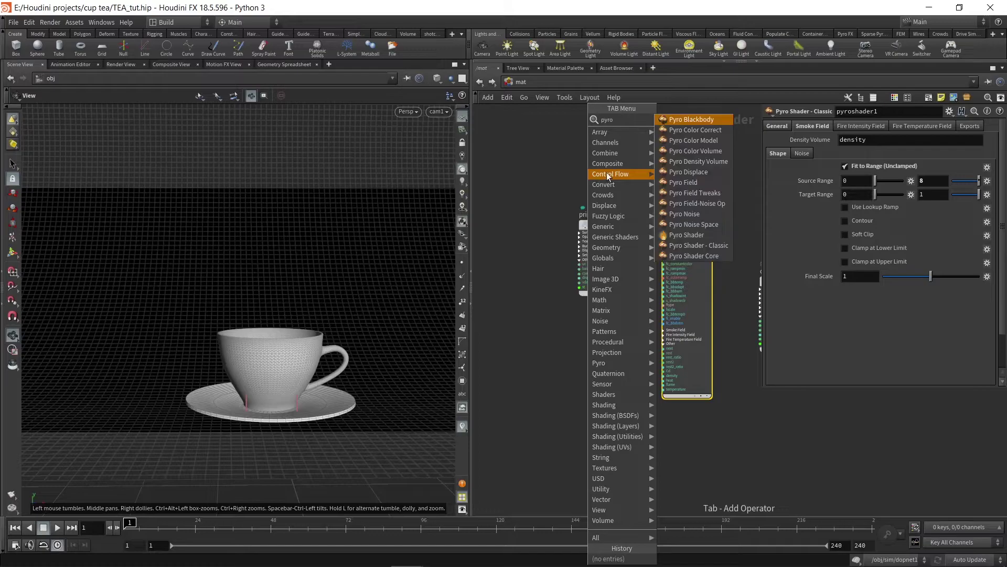
{"action": "left_click", "coordinate": [698, 247]}
{"action": "left_click", "coordinate": [549, 112]}
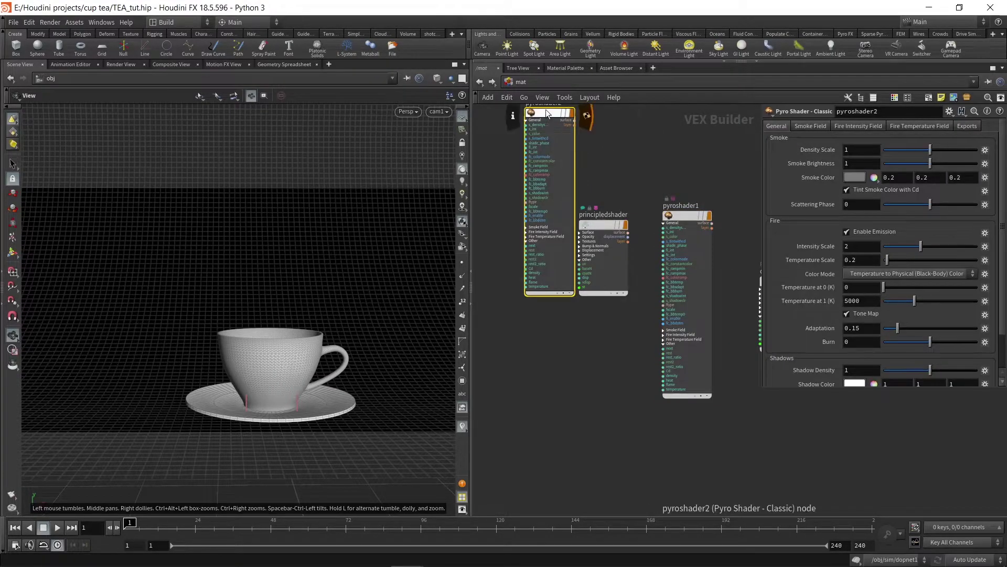
{"action": "scroll", "coordinate": [534, 137], "scroll_direction": "up", "scroll_amount": 5}
{"action": "scroll", "coordinate": [553, 140], "scroll_direction": "down", "scroll_amount": 5}
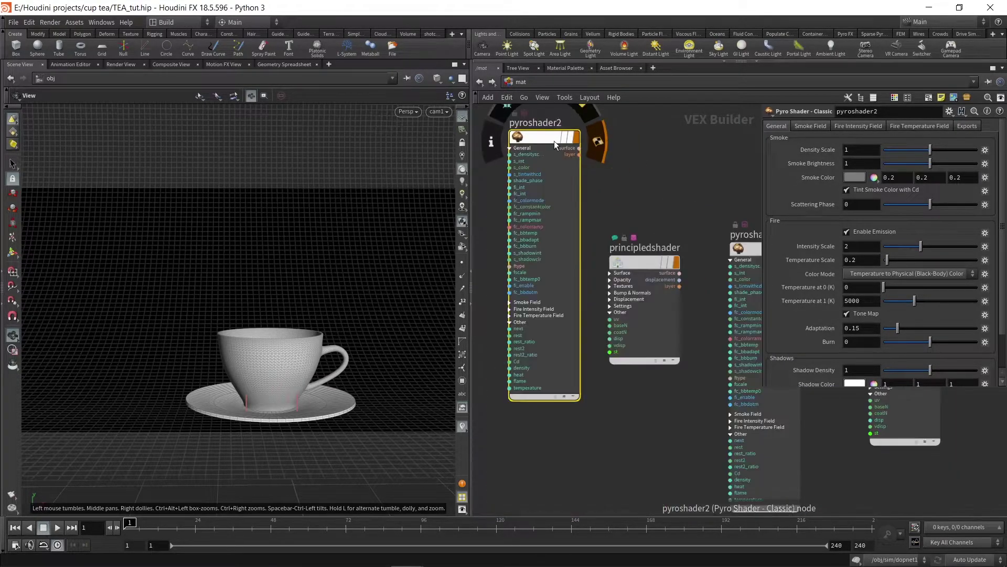
Step: Compare with pyroshader1, then give pyroshader2 Density Scale 0.5 and white smoke colour
{"action": "middle_click_drag", "start_coordinate": [756, 199], "coordinate": [685, 169]}
{"action": "left_click", "coordinate": [692, 209]}
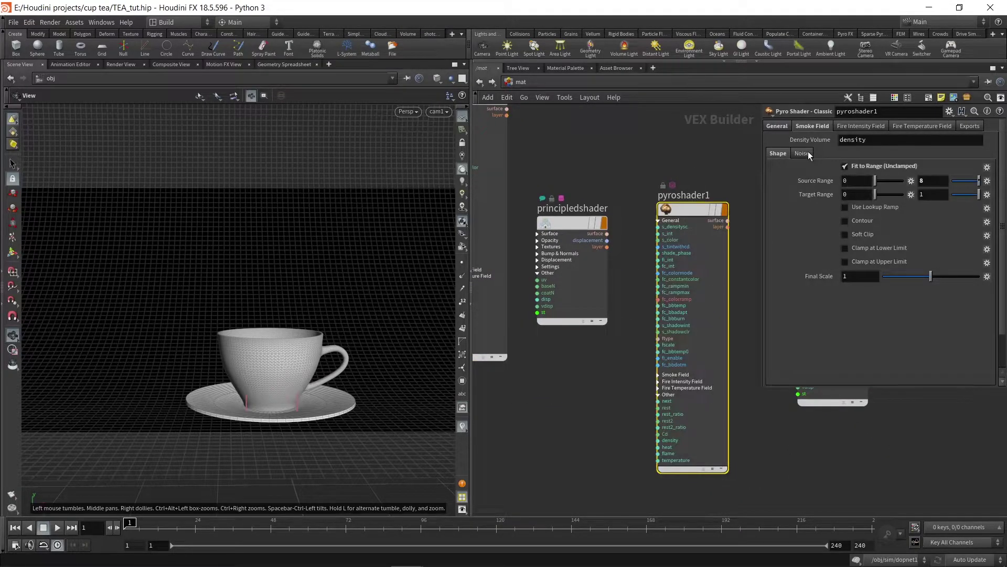
{"action": "left_click", "coordinate": [771, 127]}
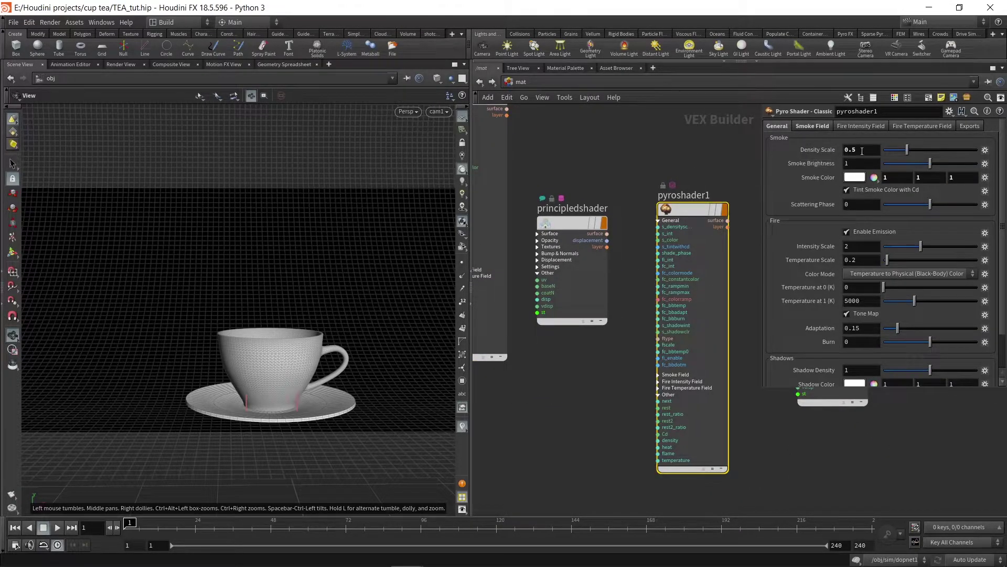
{"action": "scroll", "coordinate": [735, 252], "scroll_direction": "down", "scroll_amount": 3}
{"action": "left_click", "coordinate": [558, 152]}
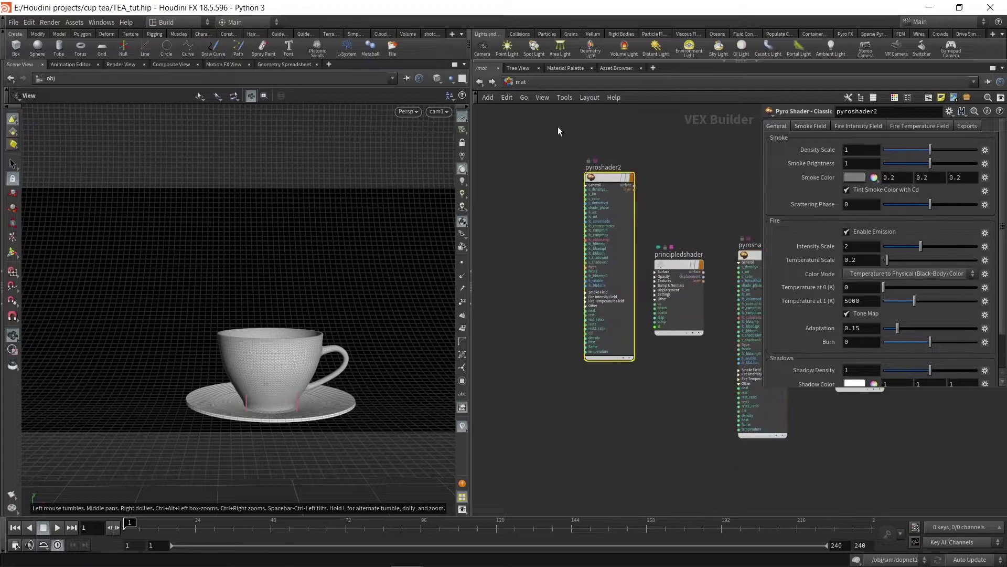
{"action": "double_click", "coordinate": [870, 149]}
{"action": "type", "text": "0"}
{"action": "type", "text": ".5"}
{"action": "key", "text": "Return"}
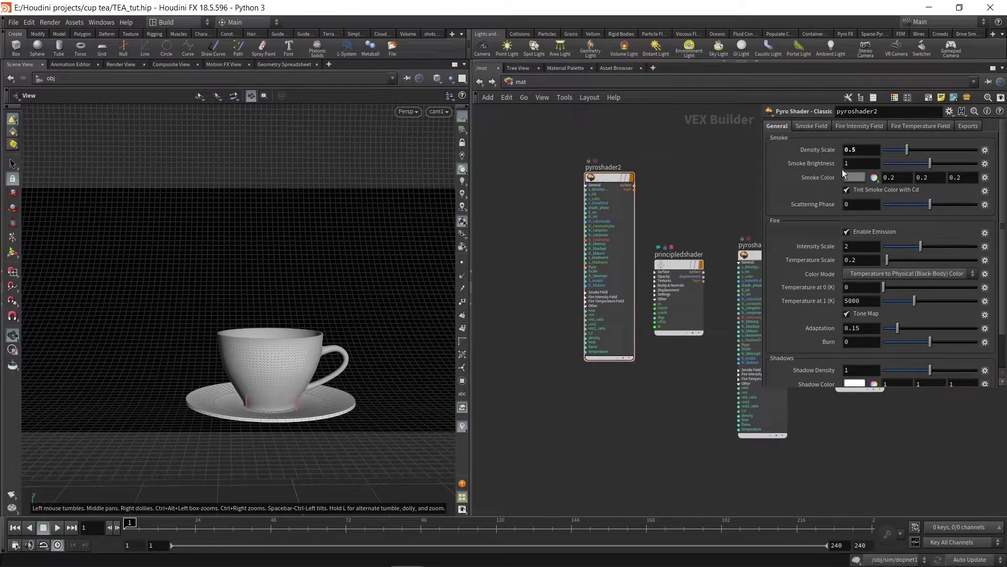
{"action": "left_click", "coordinate": [856, 176]}
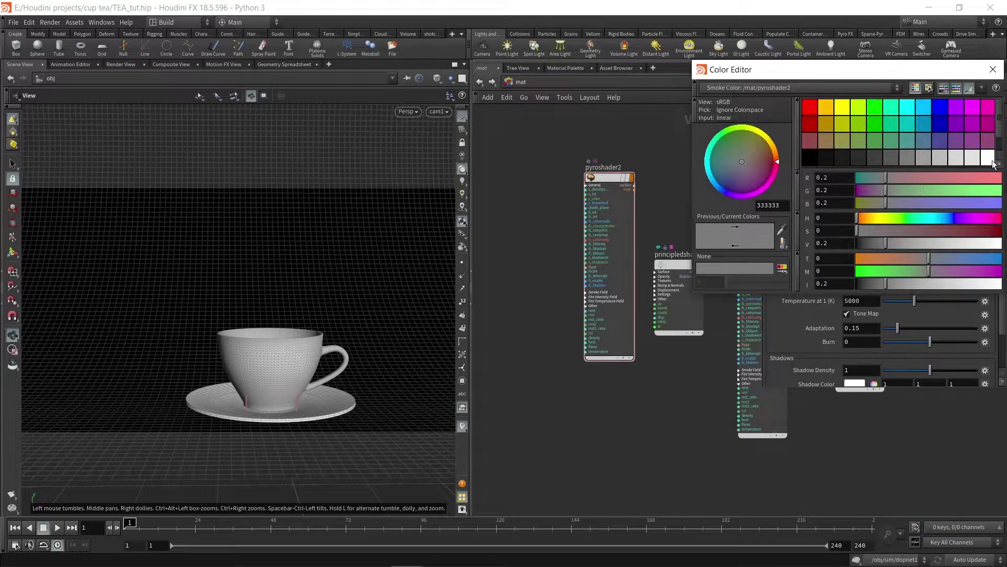
{"action": "left_click", "coordinate": [818, 99]}
{"action": "left_click", "coordinate": [999, 72]}
Step: Enable Fit to Range on pyroshader2's Smoke Field density, after checking pyroshader1's
{"action": "middle_click_drag", "start_coordinate": [756, 178], "coordinate": [646, 138]}
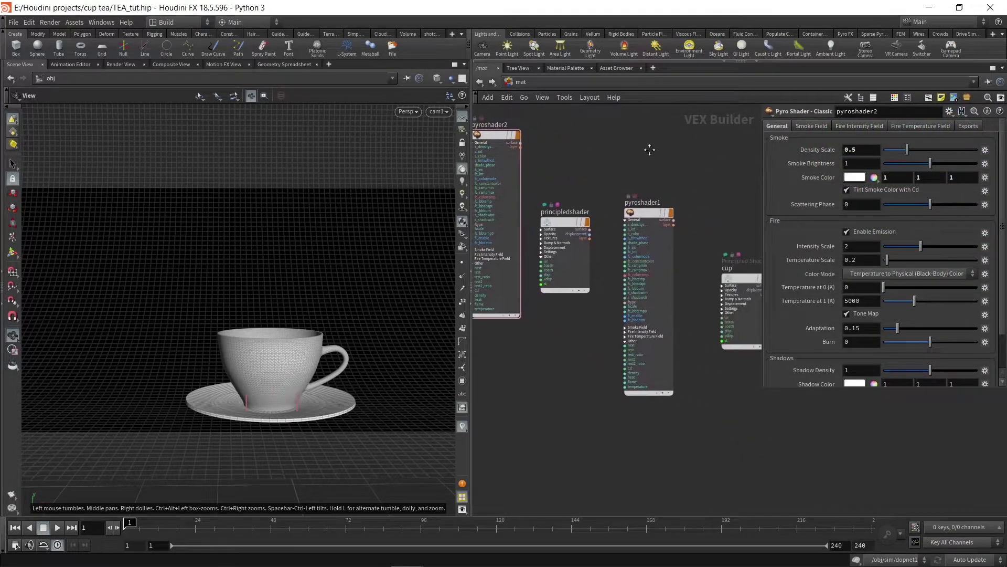
{"action": "left_click", "coordinate": [645, 250]}
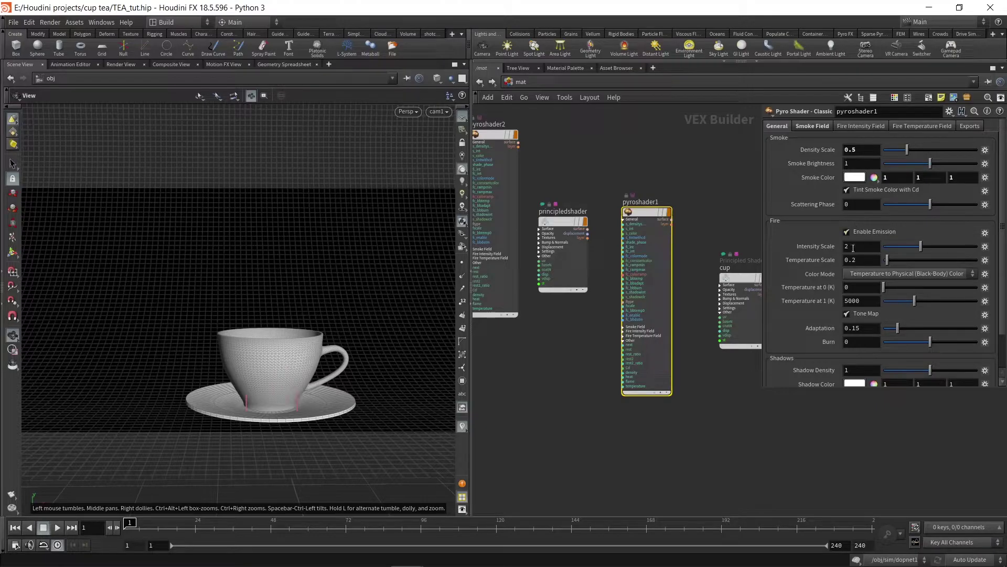
{"action": "left_click", "coordinate": [814, 126]}
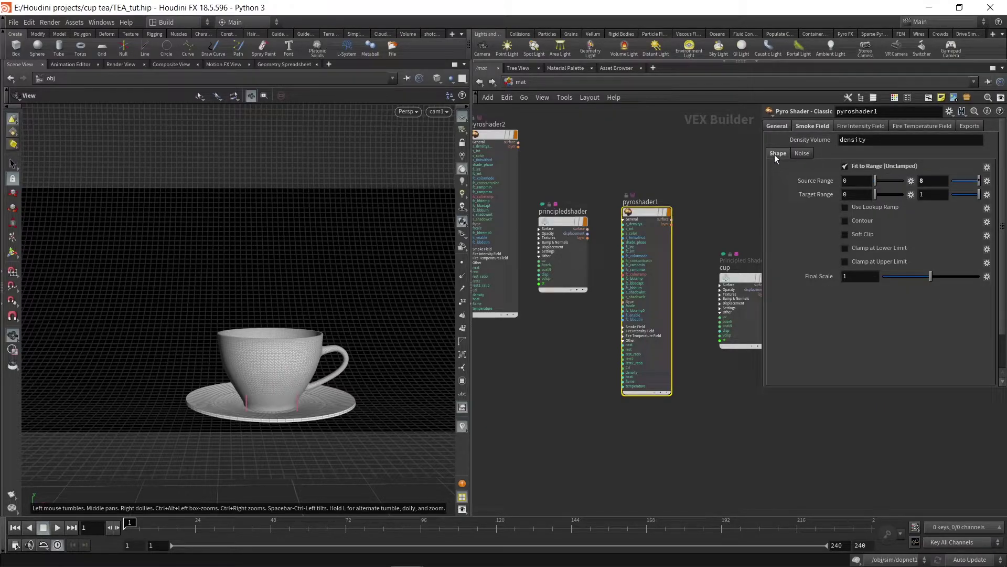
{"action": "middle_click_drag", "start_coordinate": [572, 151], "coordinate": [641, 187]}
{"action": "left_click", "coordinate": [564, 173]}
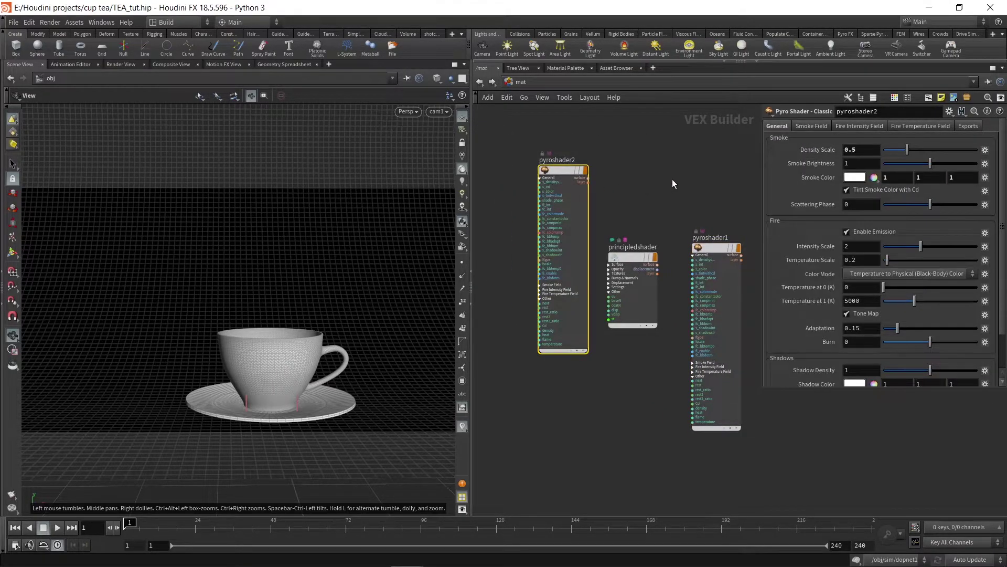
{"action": "left_click", "coordinate": [811, 126]}
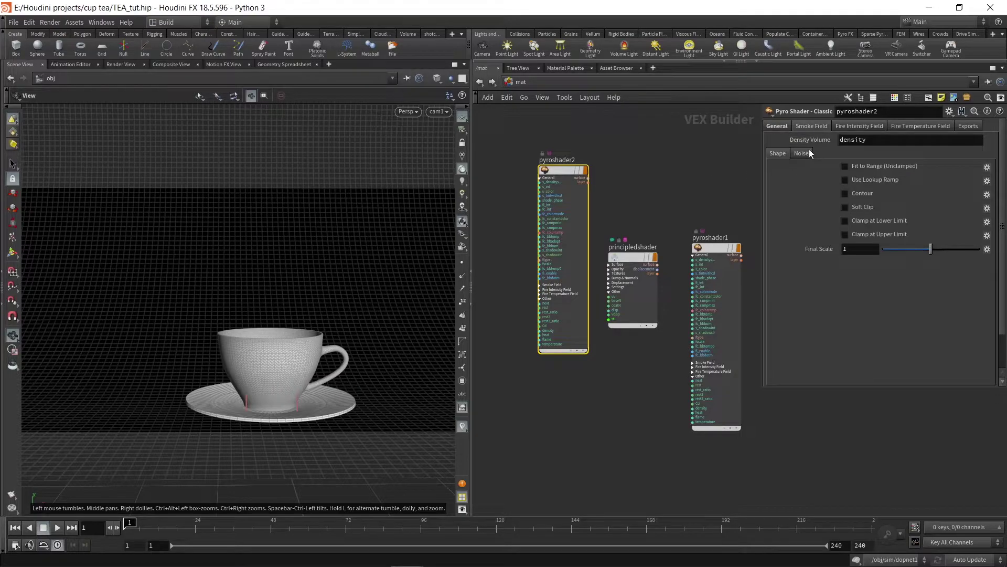
{"action": "left_click", "coordinate": [852, 166]}
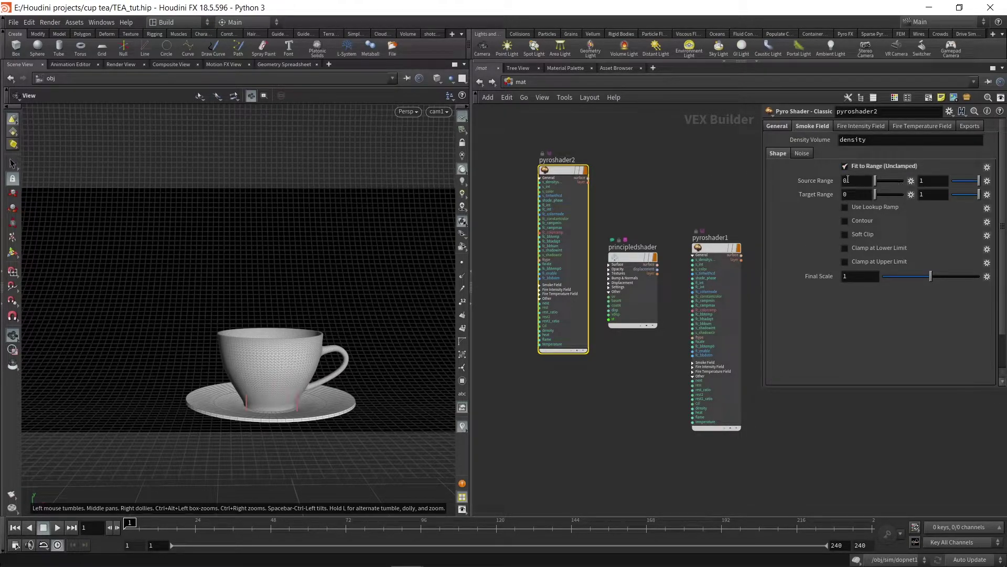
Step: Rename pyroshader2 to 'steam'
{"action": "middle_click_drag", "start_coordinate": [676, 168], "coordinate": [674, 146]}
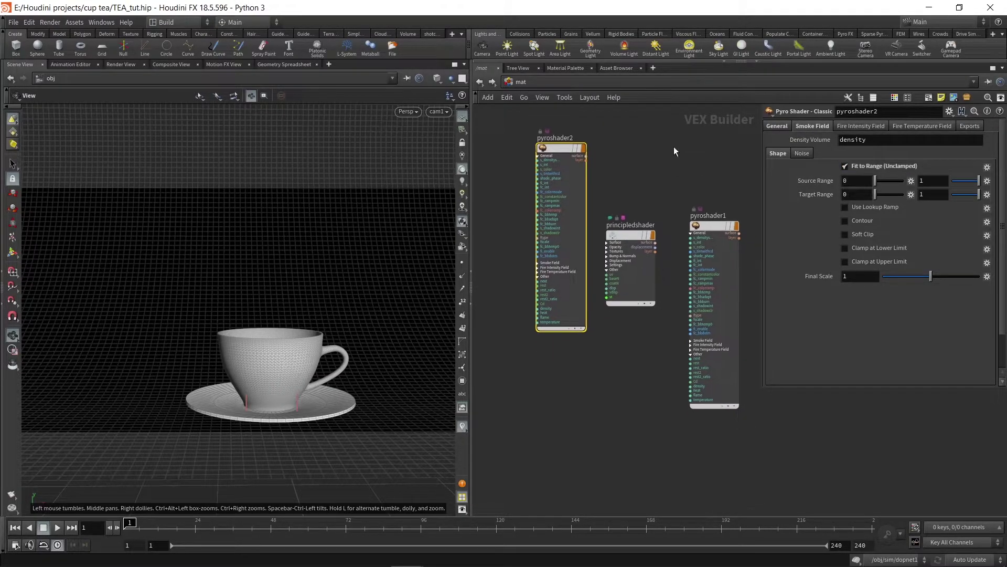
{"action": "double_click", "coordinate": [555, 138]}
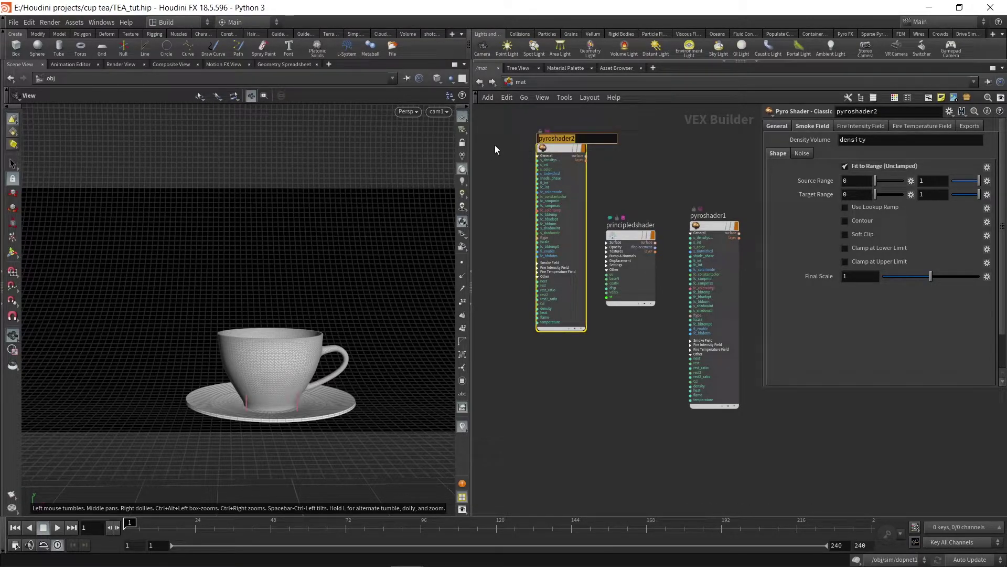
{"action": "type", "text": "steam"}
{"action": "key", "text": "Return"}
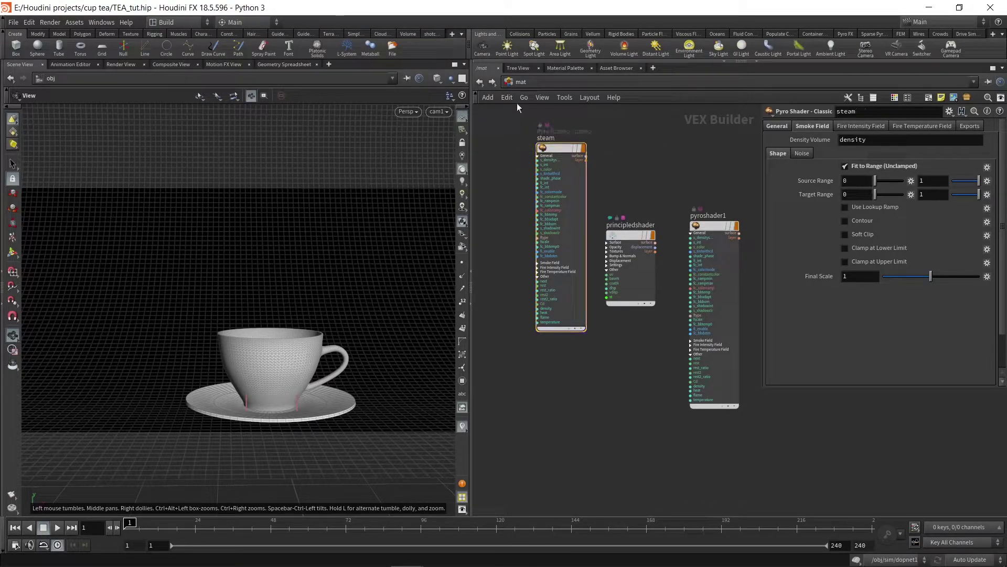
Step: Assign /mat/steam as the sim object's material, jump to frame 72, and show Render View
{"action": "left_click", "coordinate": [479, 81]}
{"action": "left_click", "coordinate": [653, 228]}
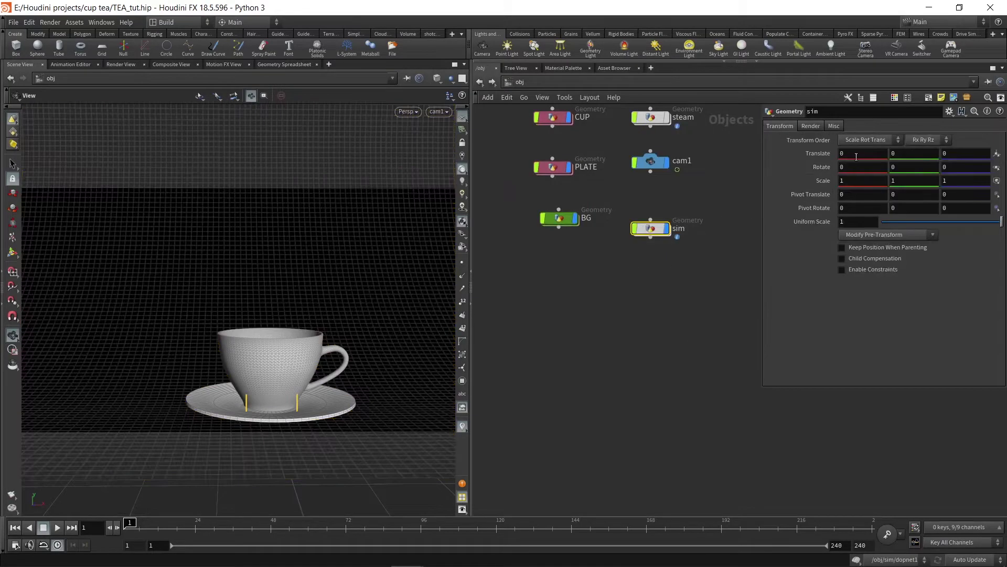
{"action": "left_click", "coordinate": [812, 126]}
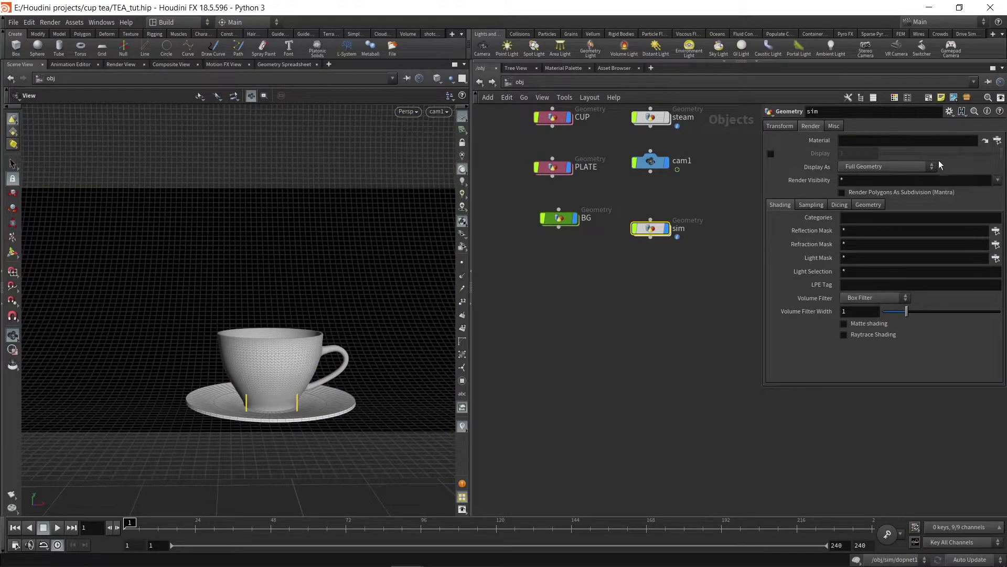
{"action": "left_click", "coordinate": [997, 140]}
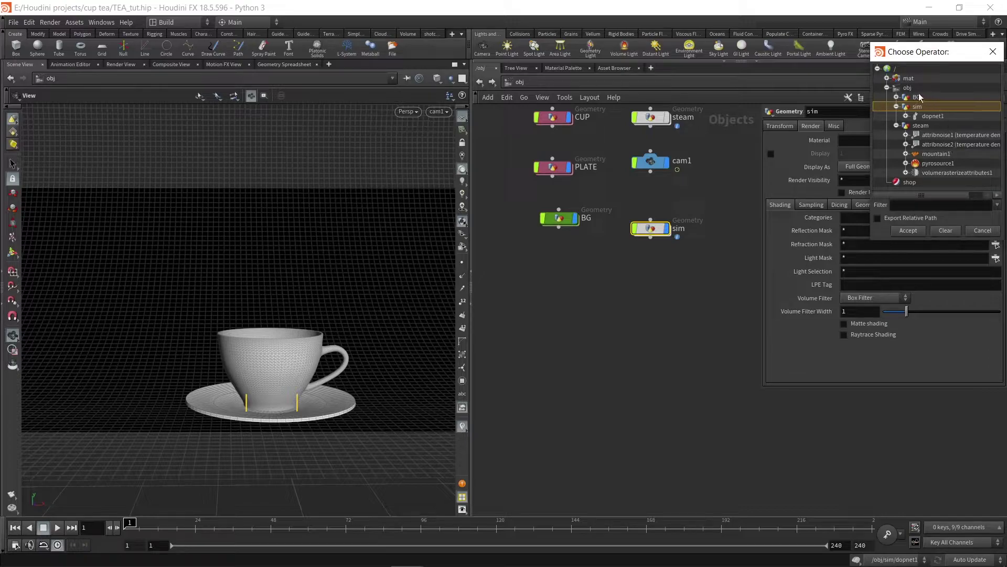
{"action": "left_click", "coordinate": [887, 79]}
{"action": "left_click", "coordinate": [920, 117]}
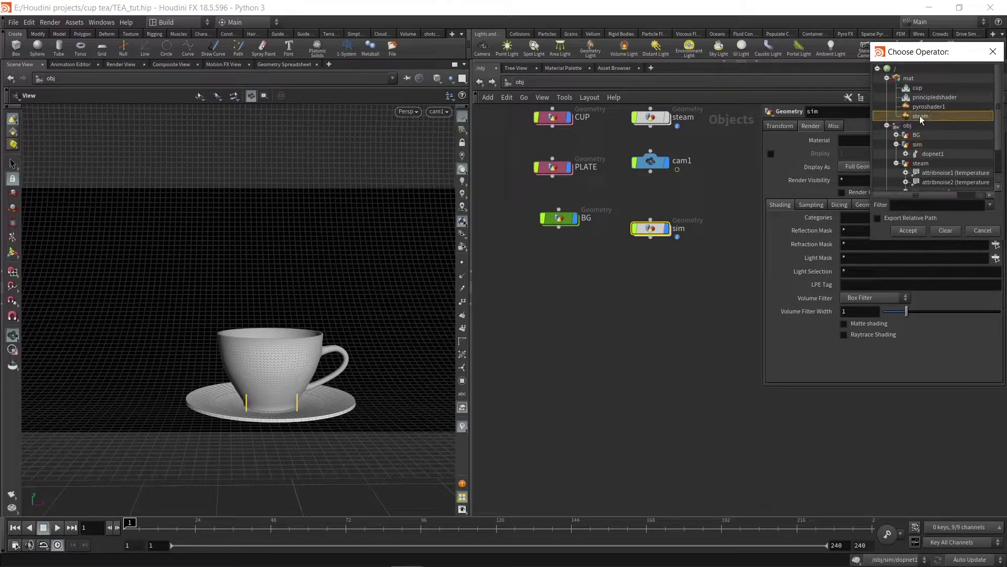
{"action": "double_click", "coordinate": [922, 117]}
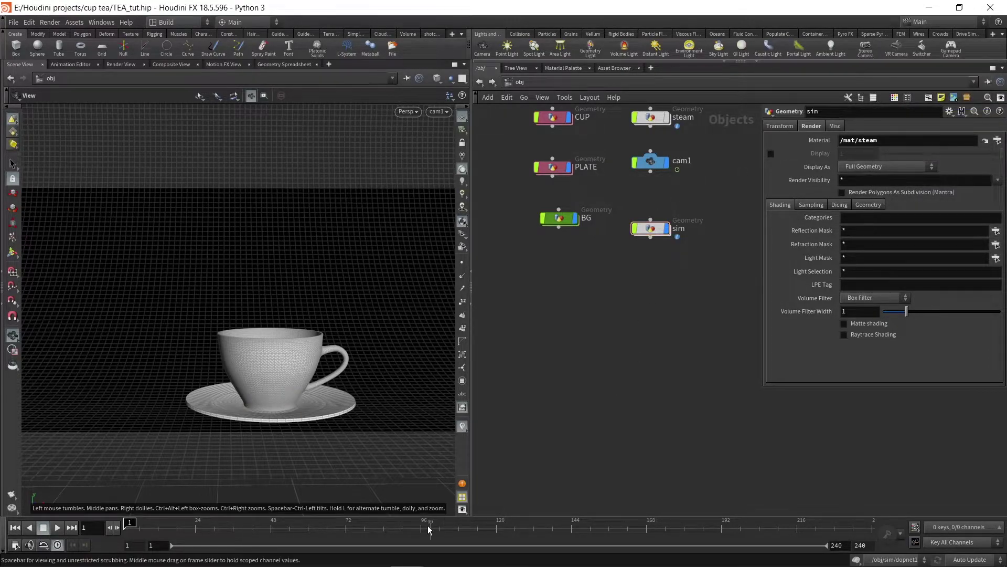
{"action": "left_click", "coordinate": [347, 527]}
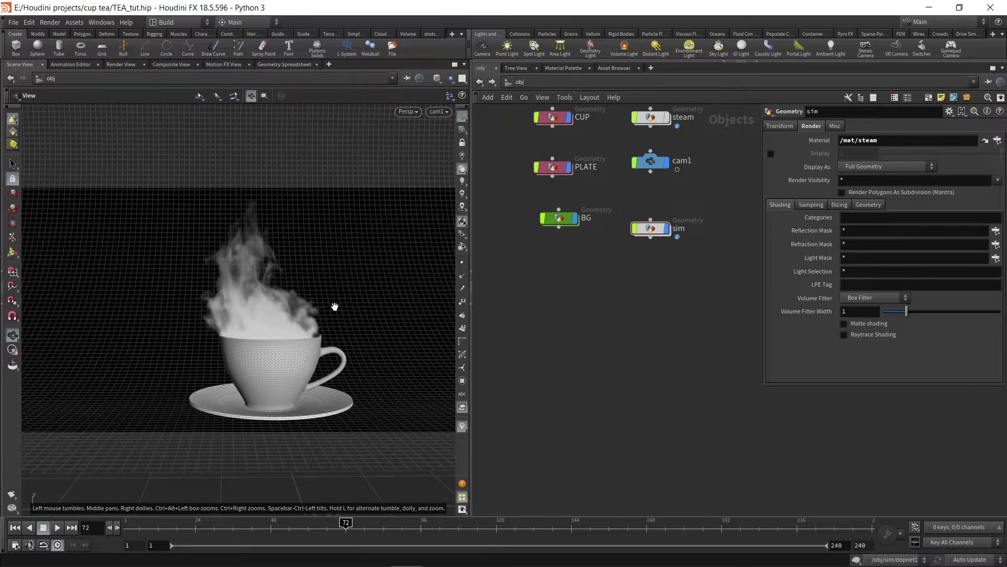
{"action": "left_click", "coordinate": [122, 65]}
Step: Render through cam1 and add a new Mantra node, mantra1, in /out
{"action": "left_click", "coordinate": [236, 79]}
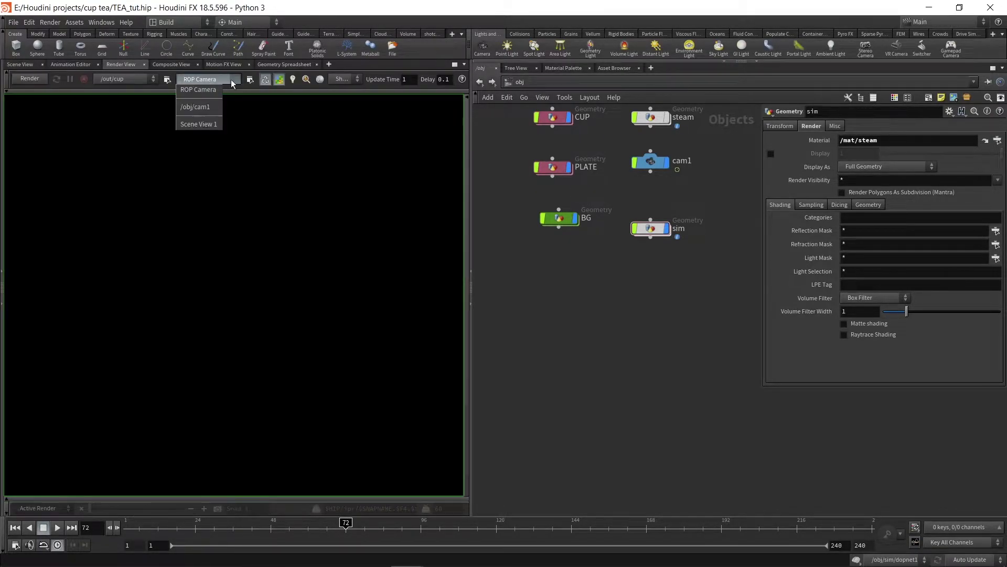
{"action": "left_click", "coordinate": [198, 105]}
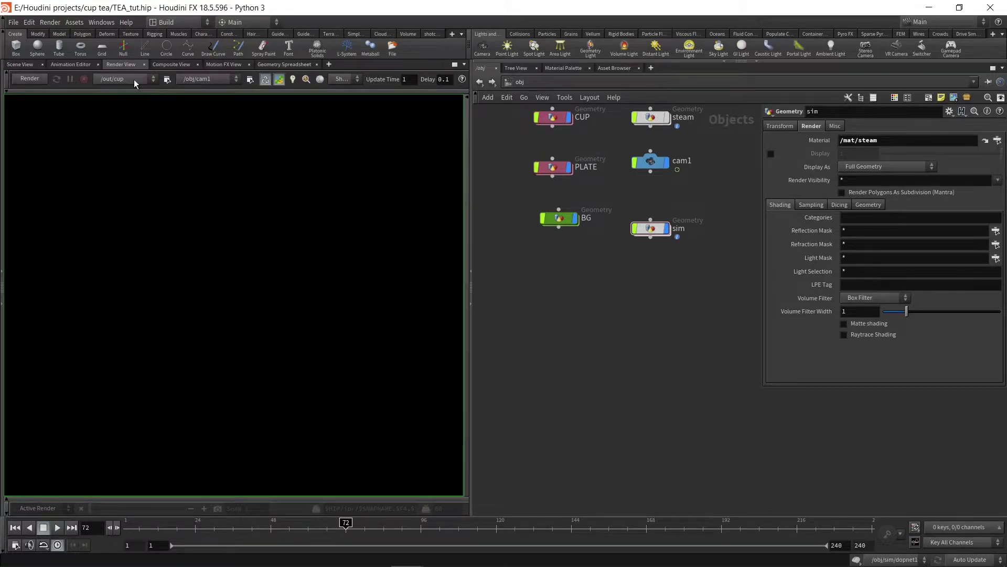
{"action": "left_click", "coordinate": [515, 82]}
{"action": "left_click", "coordinate": [549, 140]}
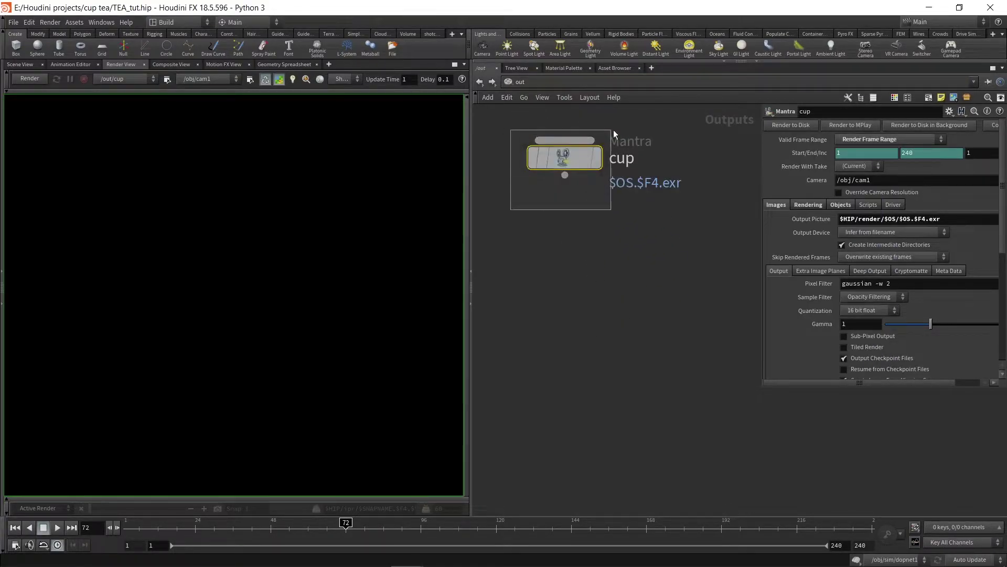
{"action": "left_click_drag", "start_coordinate": [566, 164], "coordinate": [700, 143]}
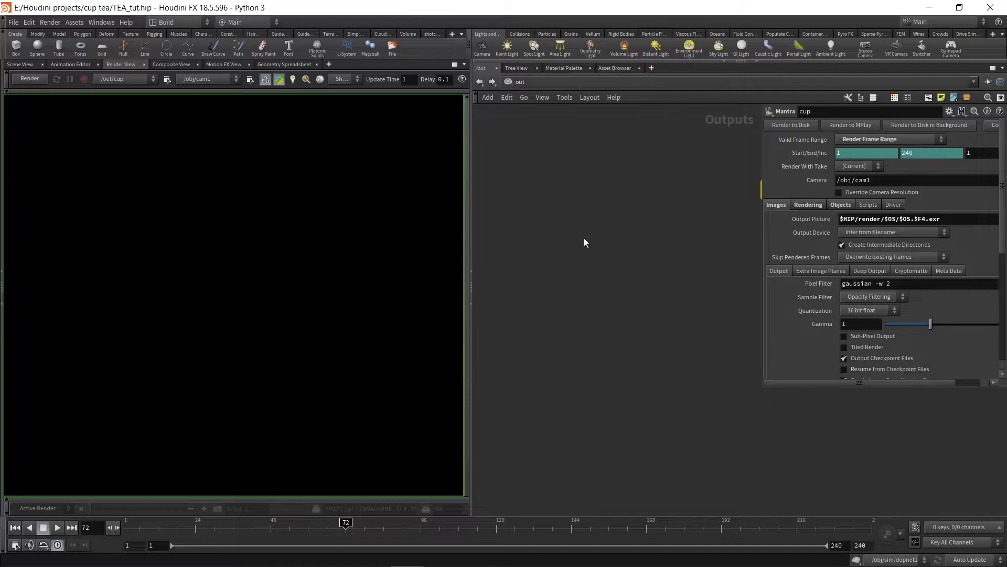
{"action": "key", "text": "Tab"}
{"action": "type", "text": "mant"}
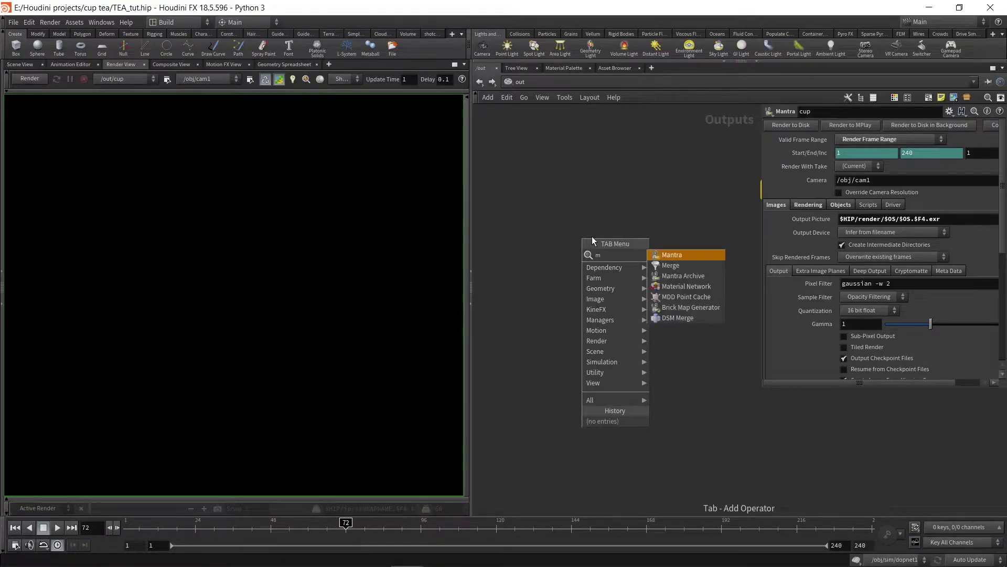
{"action": "left_click", "coordinate": [707, 248]}
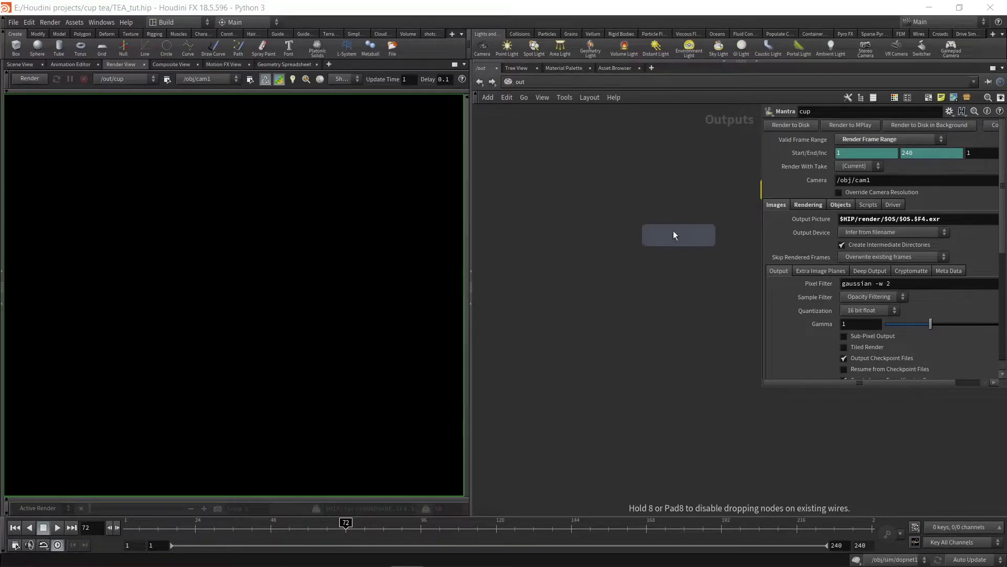
{"action": "left_click", "coordinate": [667, 236]}
Step: Set mantra1's camera to /obj/cam1 and make the Render View use /out/mantra1
{"action": "scroll", "coordinate": [646, 237], "scroll_direction": "down", "scroll_amount": 3}
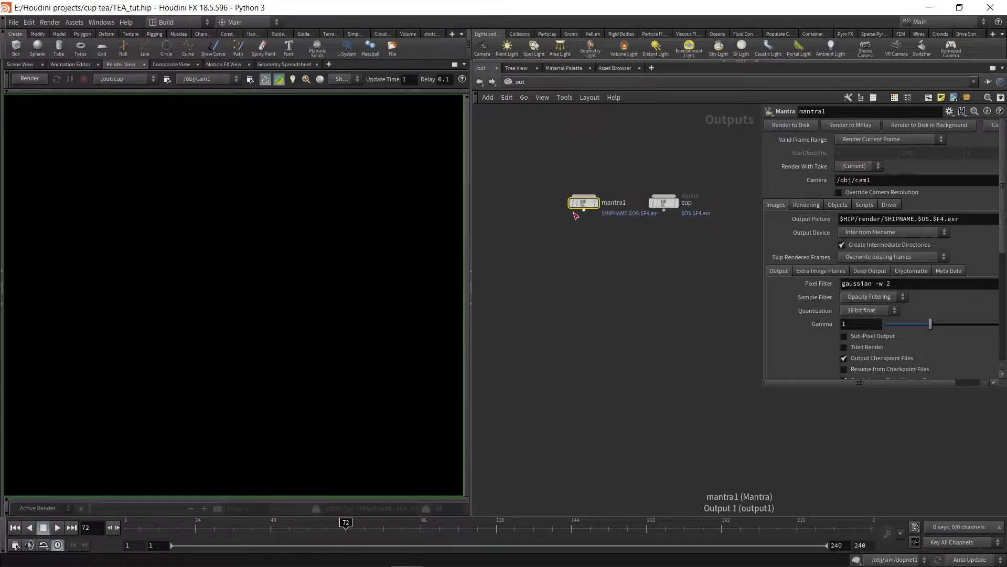
{"action": "scroll", "coordinate": [661, 210], "scroll_direction": "up", "scroll_amount": 1}
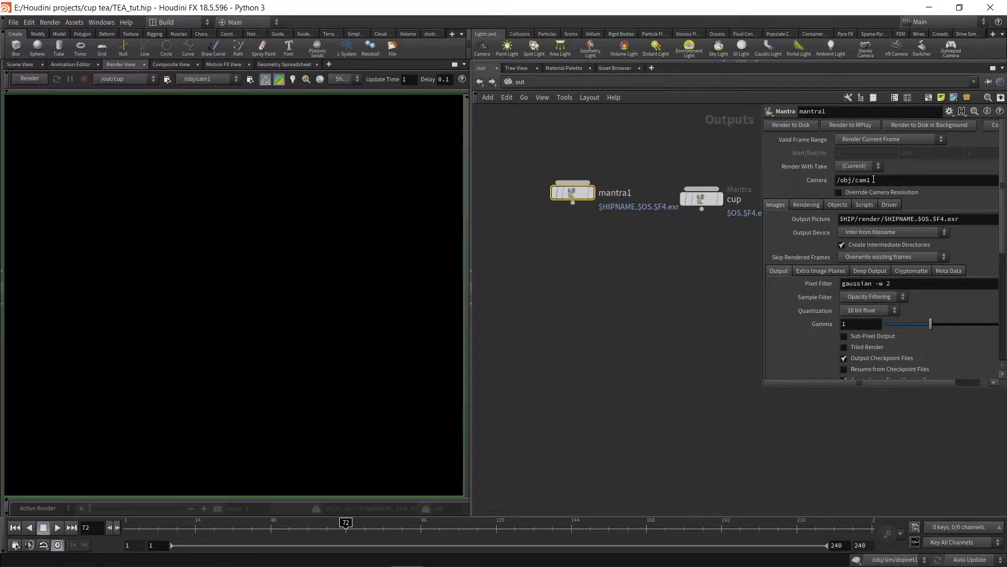
{"action": "left_click_drag", "start_coordinate": [874, 180], "coordinate": [860, 179]}
{"action": "left_click", "coordinate": [620, 291]}
{"action": "scroll", "coordinate": [814, 298], "scroll_direction": "down", "scroll_amount": 3}
{"action": "scroll", "coordinate": [814, 298], "scroll_direction": "up", "scroll_amount": 3}
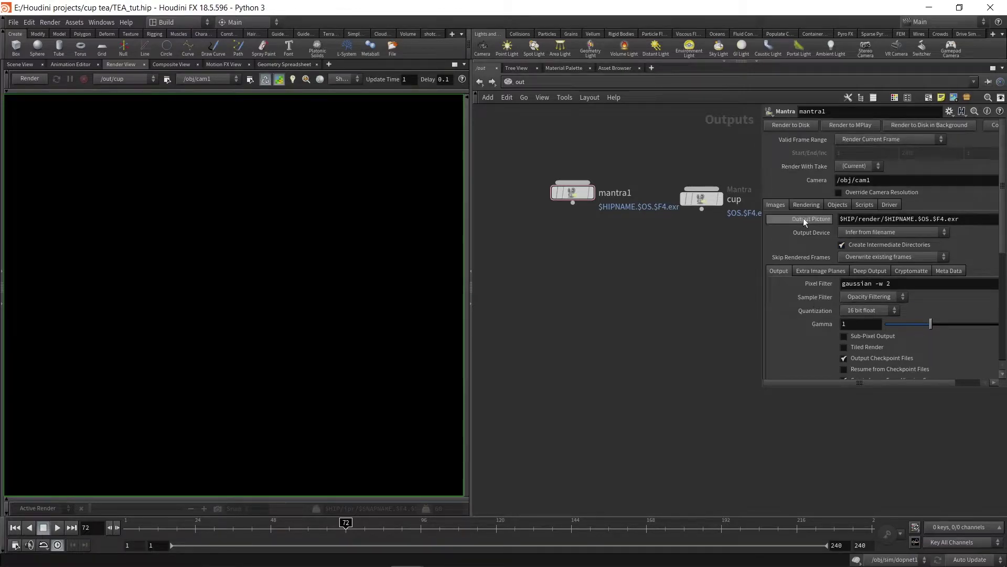
{"action": "left_click", "coordinate": [122, 80]}
{"action": "left_click", "coordinate": [111, 96]}
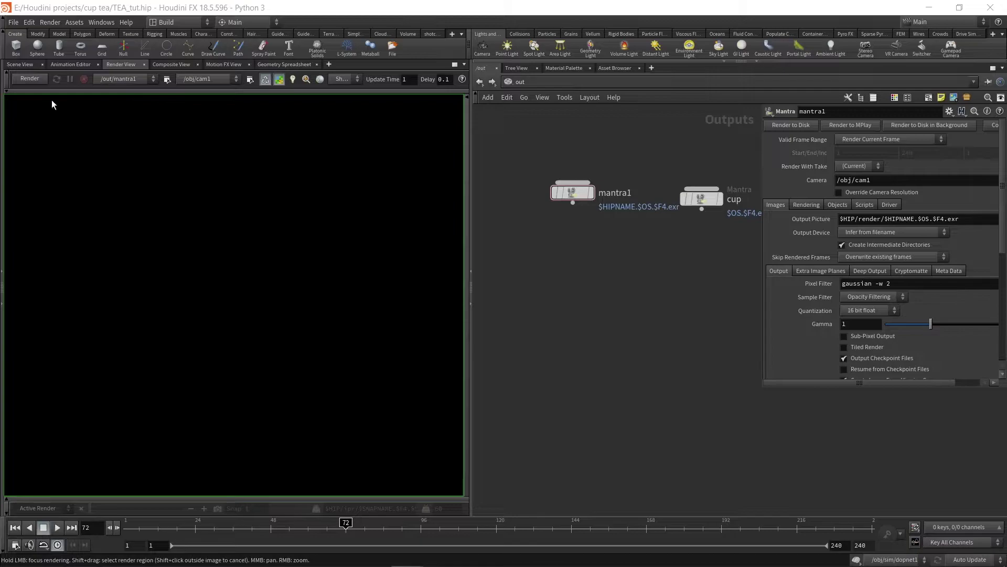
Step: Render frame 72 with mantra1, fit the image upright in the viewer, then list the materials
{"action": "left_click", "coordinate": [28, 79]}
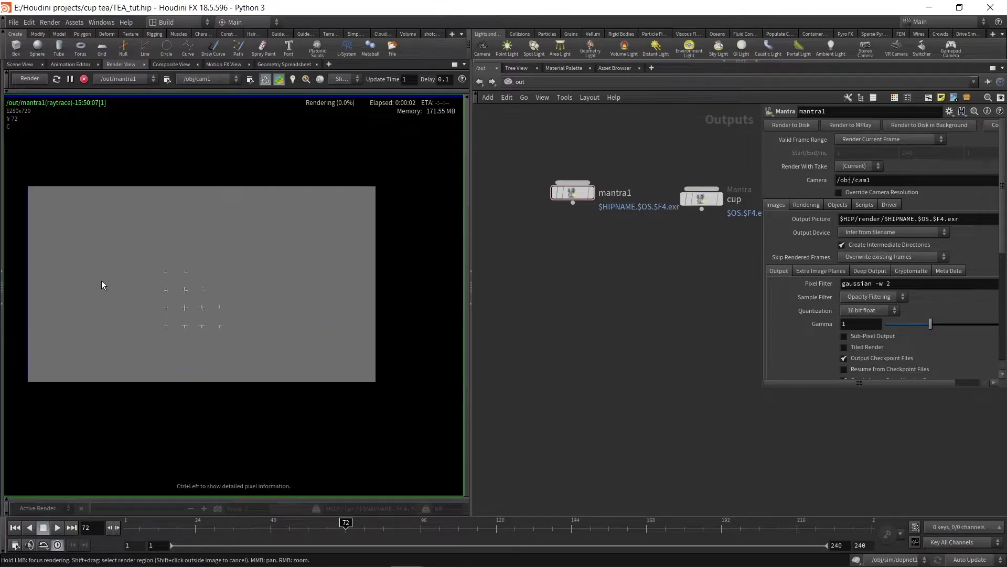
{"action": "right_click_drag", "start_coordinate": [140, 257], "coordinate": [175, 259]}
{"action": "scroll", "coordinate": [174, 260], "scroll_direction": "down", "scroll_amount": 1}
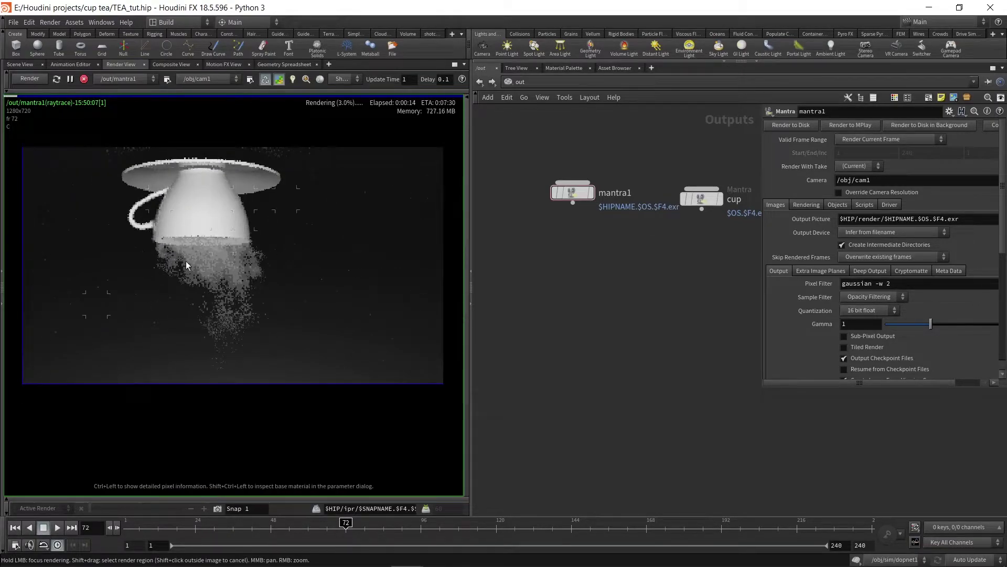
{"action": "scroll", "coordinate": [207, 257], "scroll_direction": "up", "scroll_amount": 1}
{"action": "scroll", "coordinate": [216, 231], "scroll_direction": "down", "scroll_amount": 1}
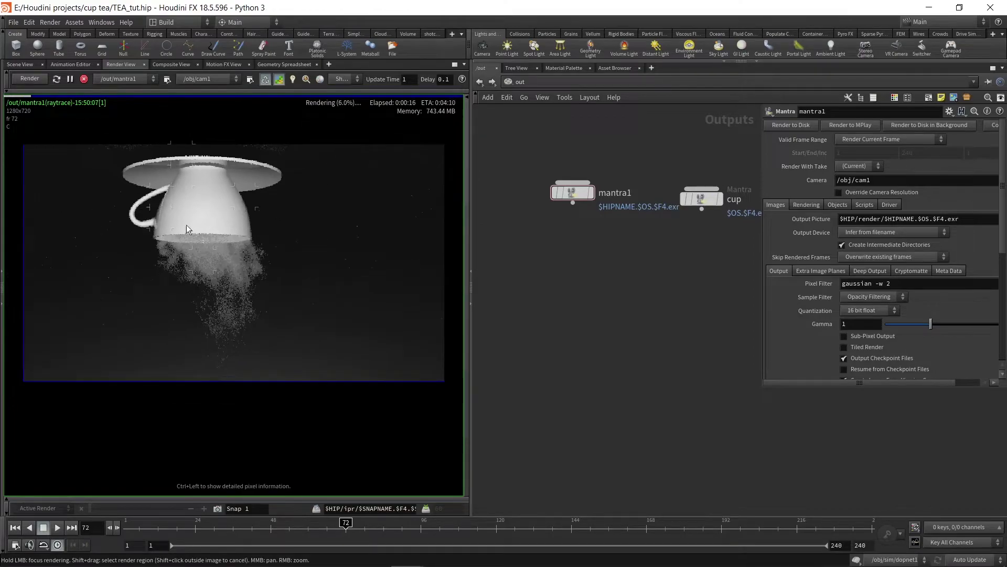
{"action": "left_click", "coordinate": [9, 95]}
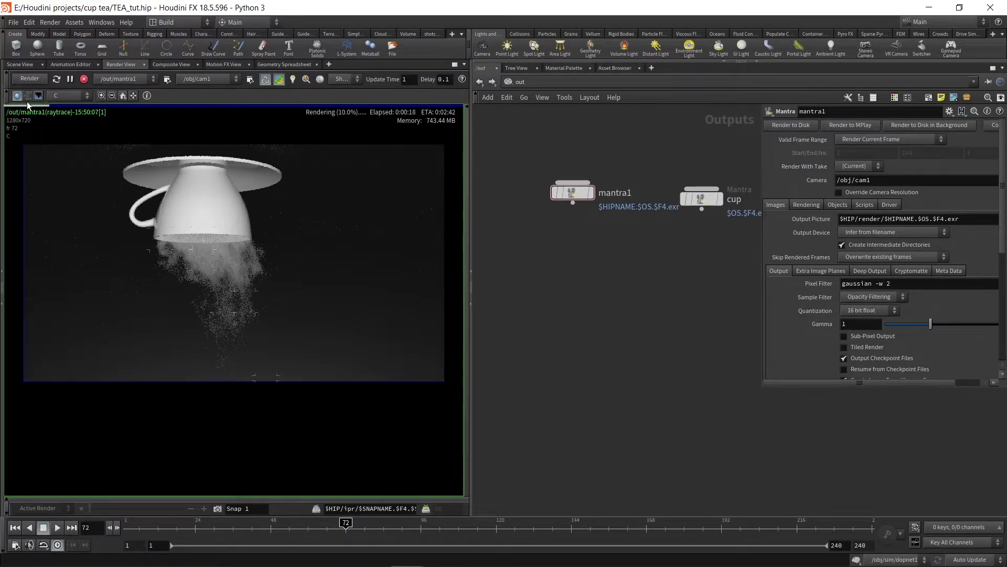
{"action": "left_click", "coordinate": [134, 95]}
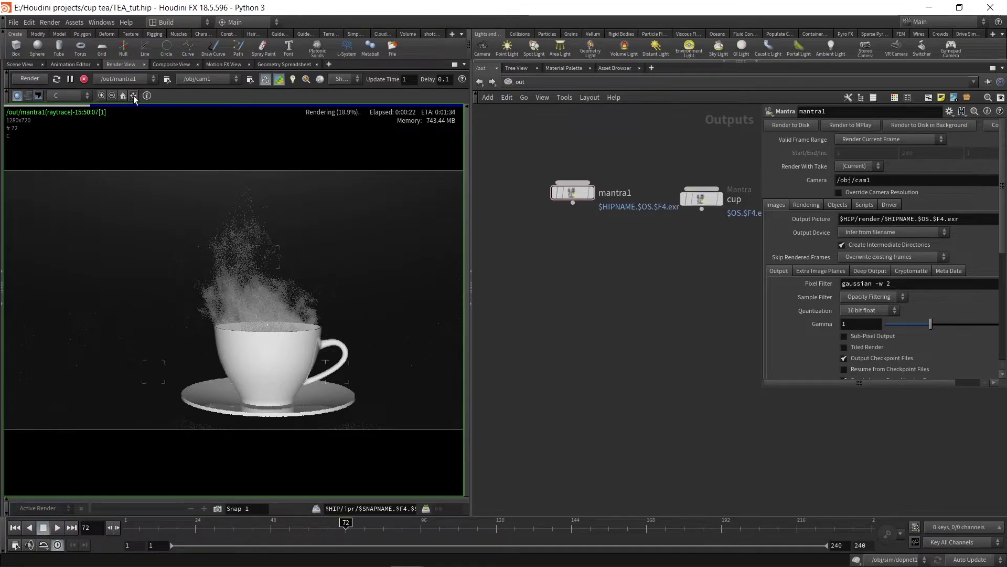
{"action": "scroll", "coordinate": [272, 272], "scroll_direction": "down", "scroll_amount": 2}
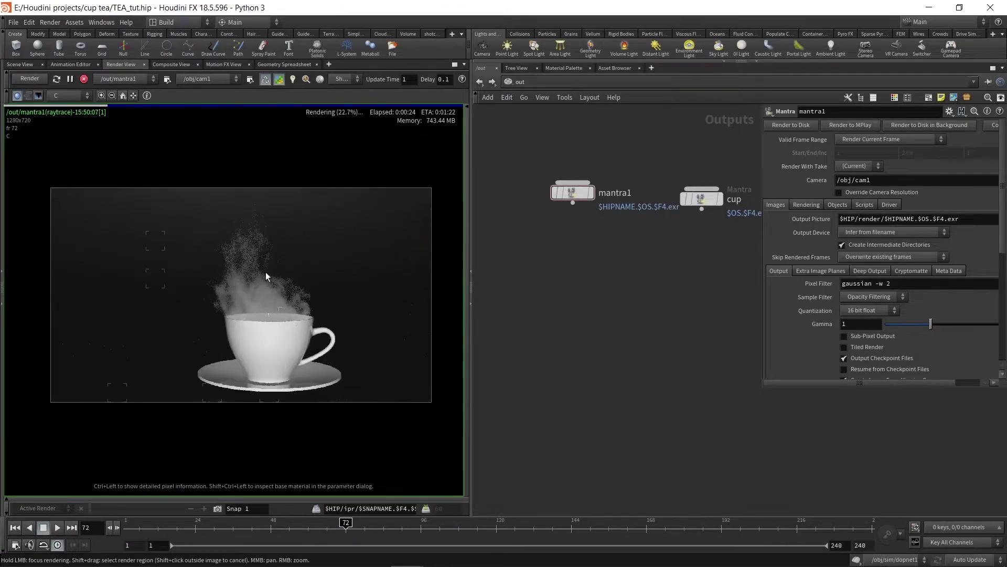
{"action": "scroll", "coordinate": [265, 271], "scroll_direction": "up", "scroll_amount": 1}
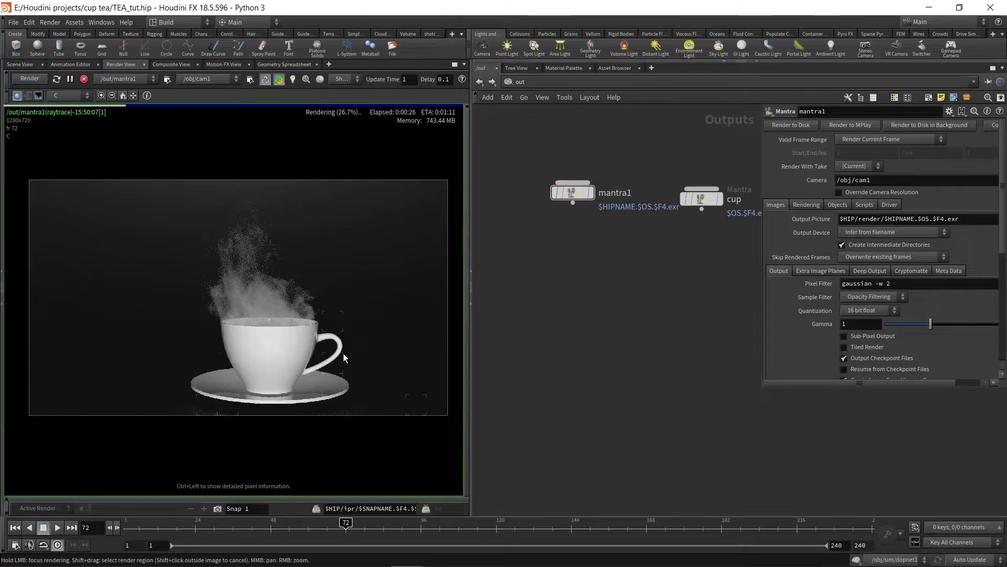
{"action": "scroll", "coordinate": [270, 307], "scroll_direction": "up", "scroll_amount": 2}
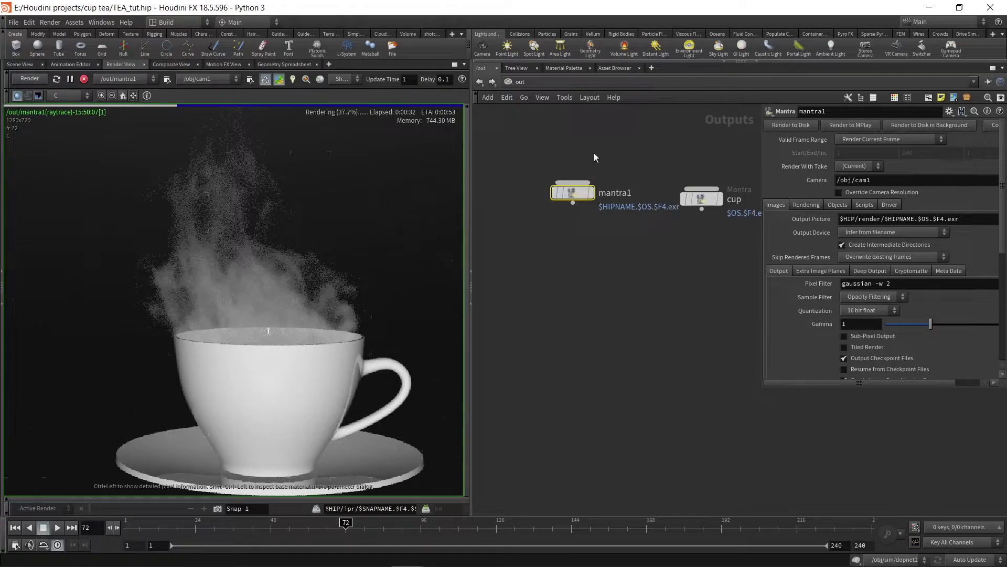
{"action": "left_click", "coordinate": [479, 81]}
{"action": "left_click", "coordinate": [564, 68]}
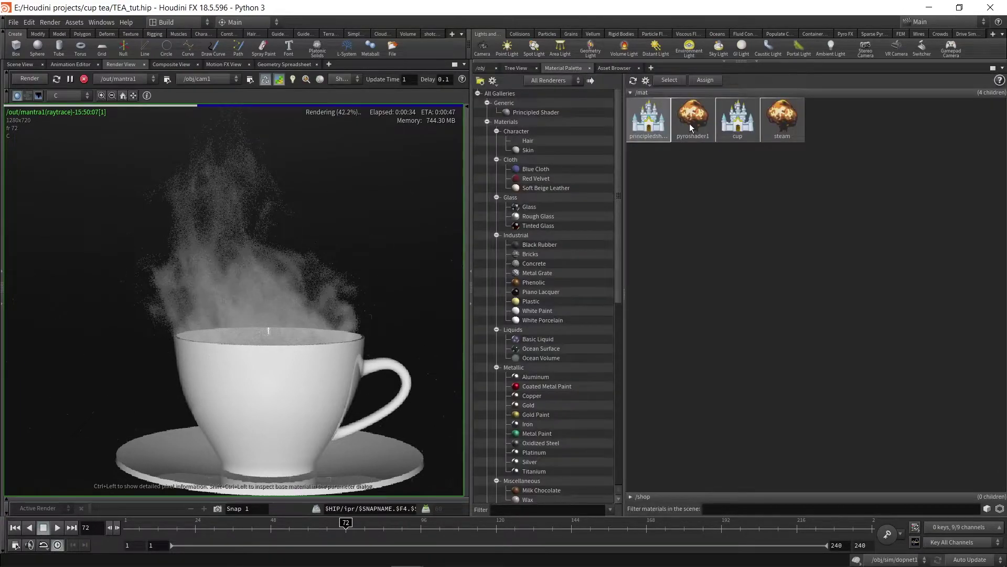
Step: Open the steam shader and set its density Source Range maximum to 8
{"action": "double_click", "coordinate": [782, 120]}
{"action": "scroll", "coordinate": [738, 146], "scroll_direction": "up", "scroll_amount": 2}
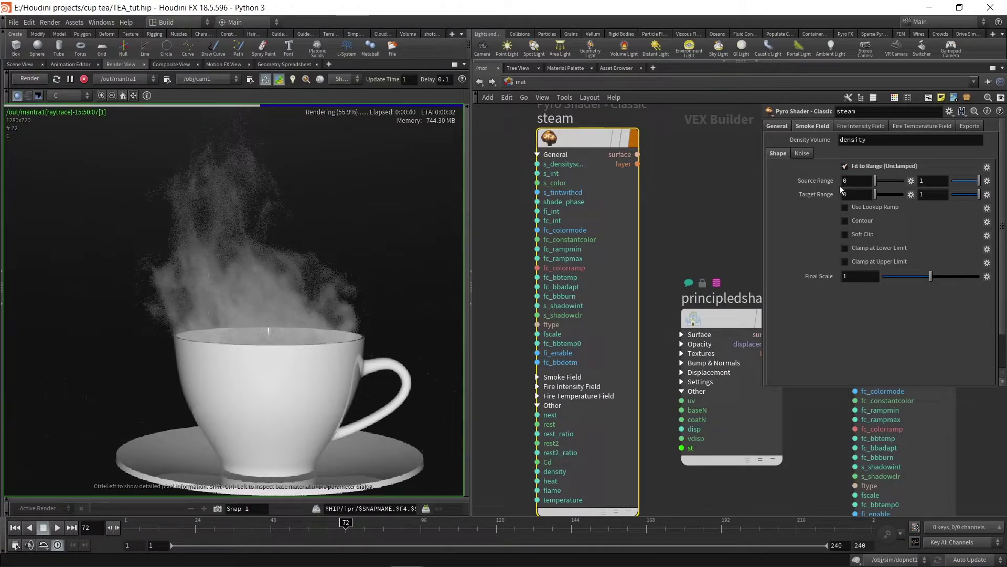
{"action": "left_click", "coordinate": [941, 181]}
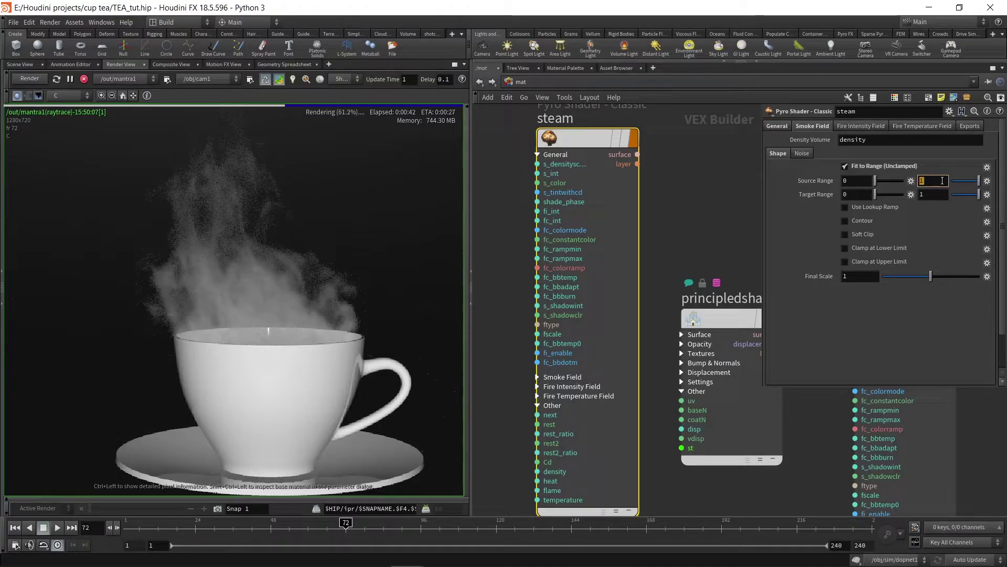
{"action": "type", "text": "8"}
{"action": "left_click", "coordinate": [715, 157]}
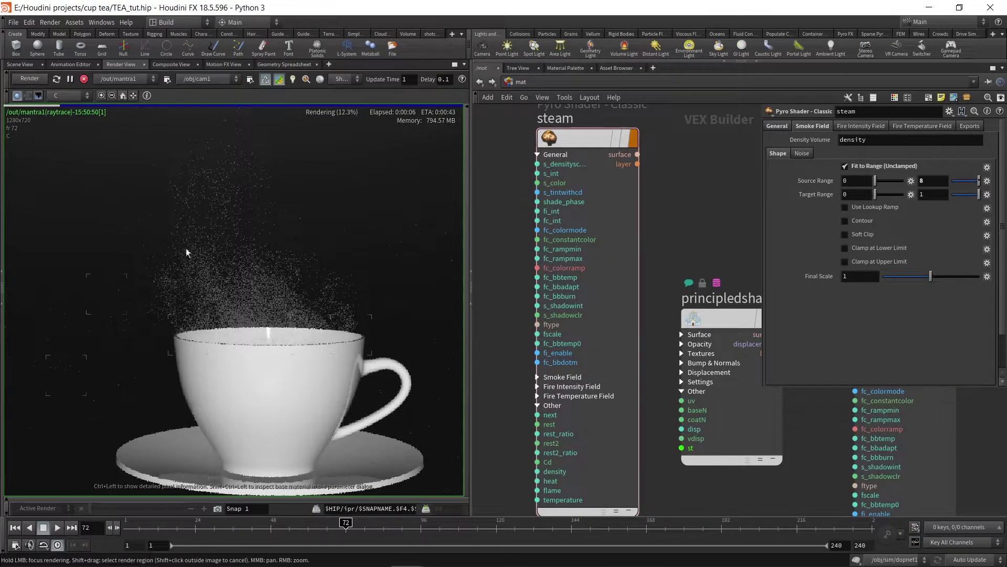
{"action": "scroll", "coordinate": [253, 297], "scroll_direction": "down", "scroll_amount": 3}
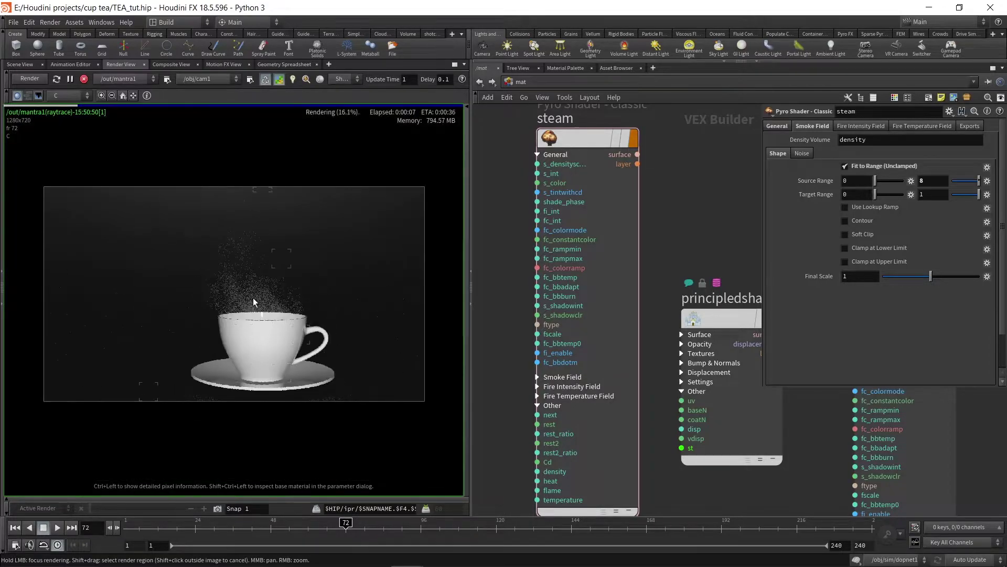
{"action": "scroll", "coordinate": [254, 297], "scroll_direction": "up", "scroll_amount": 2}
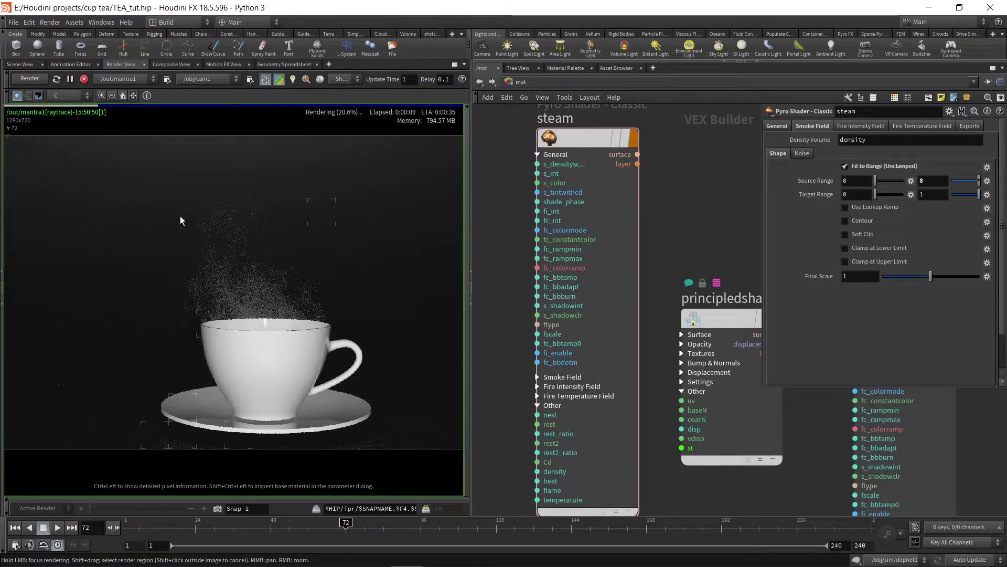
Step: Restrict rendering to a region around the steam above the cup
{"action": "left_click_drag", "start_coordinate": [174, 213], "coordinate": [327, 321], "text": "shift"}
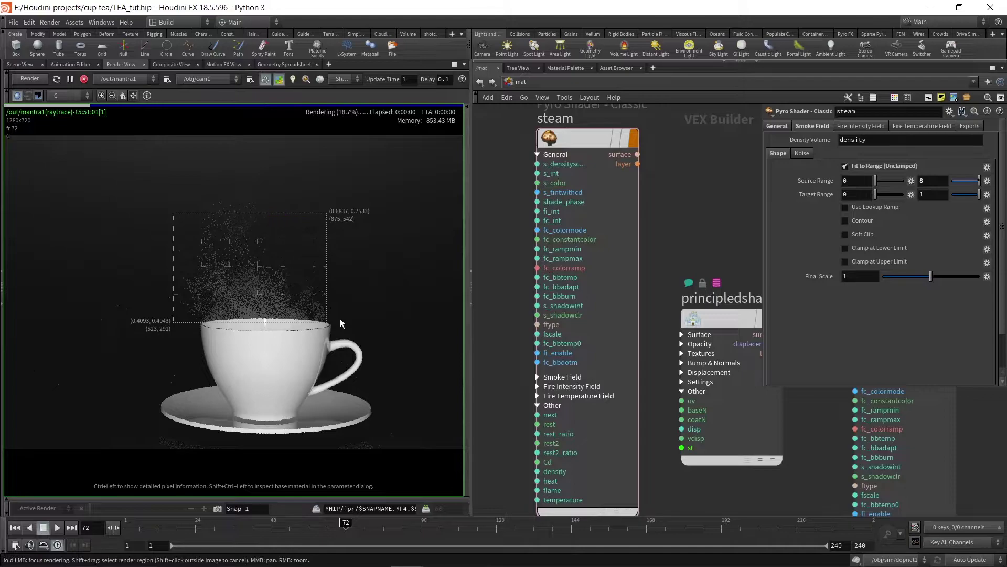
{"action": "scroll", "coordinate": [260, 297], "scroll_direction": "up", "scroll_amount": 1}
{"action": "scroll", "coordinate": [260, 297], "scroll_direction": "up", "scroll_amount": 1}
{"action": "scroll", "coordinate": [260, 298], "scroll_direction": "up", "scroll_amount": 1}
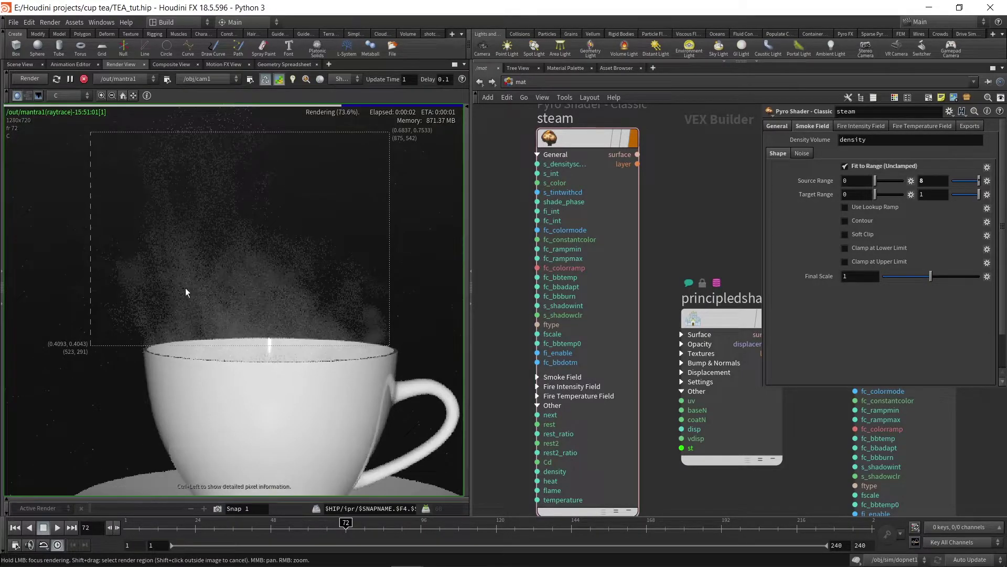
Step: Try a Source Range maximum of 2, then settle on 10 and review the render
{"action": "left_click", "coordinate": [935, 181]}
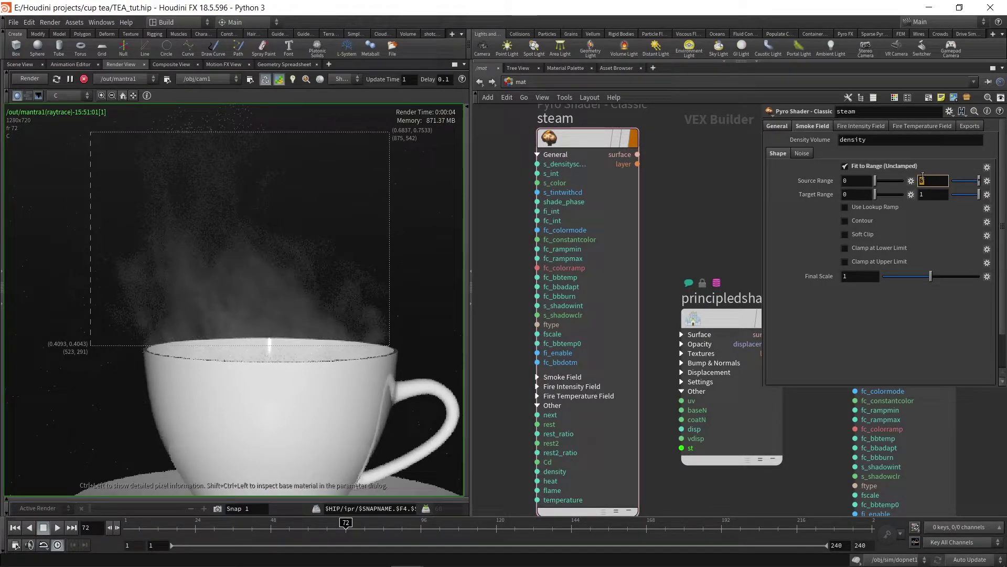
{"action": "type", "text": "2"}
{"action": "key", "text": "Return"}
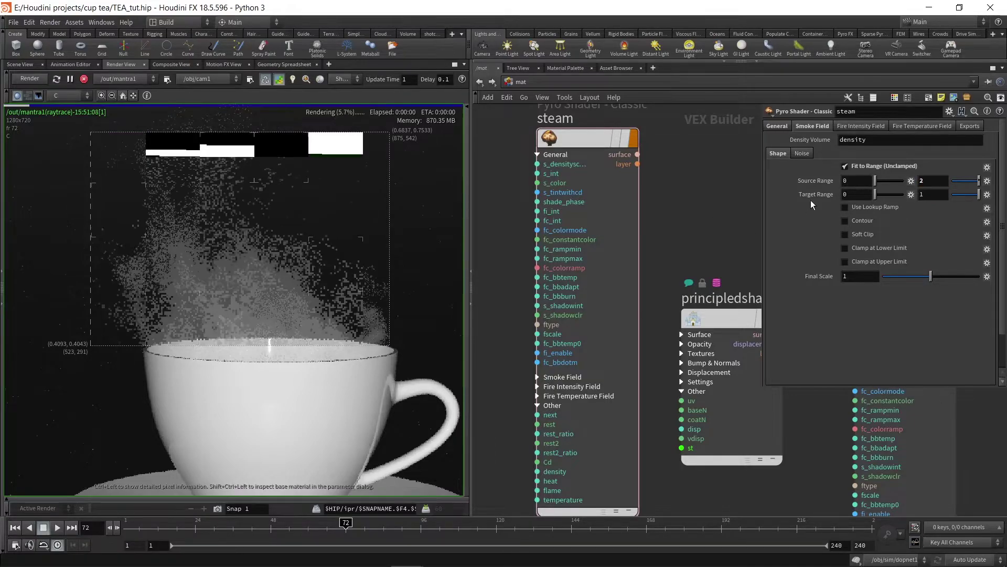
{"action": "left_click", "coordinate": [926, 181]}
{"action": "type", "text": "10"}
{"action": "key", "text": "Return"}
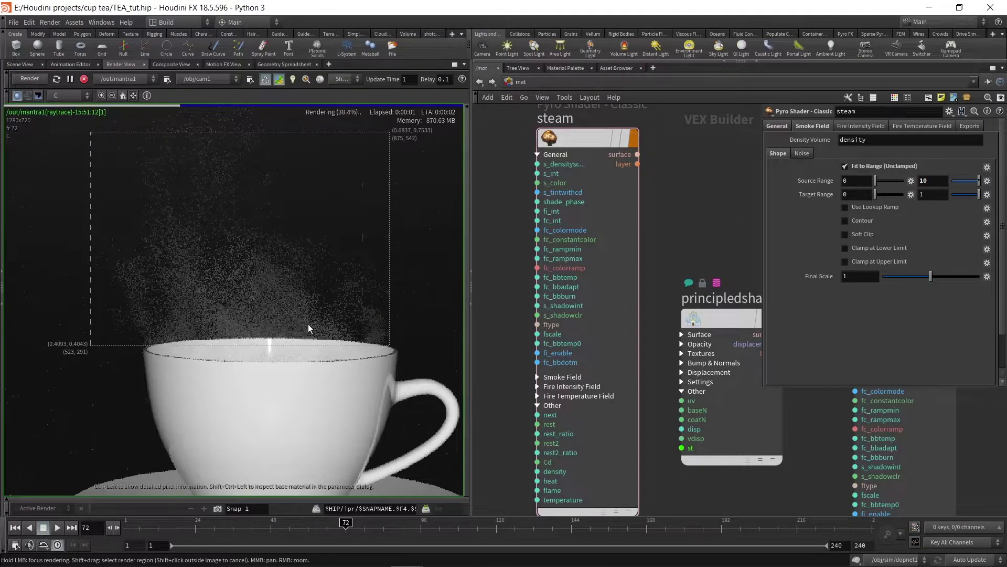
{"action": "scroll", "coordinate": [313, 329], "scroll_direction": "down", "scroll_amount": 3}
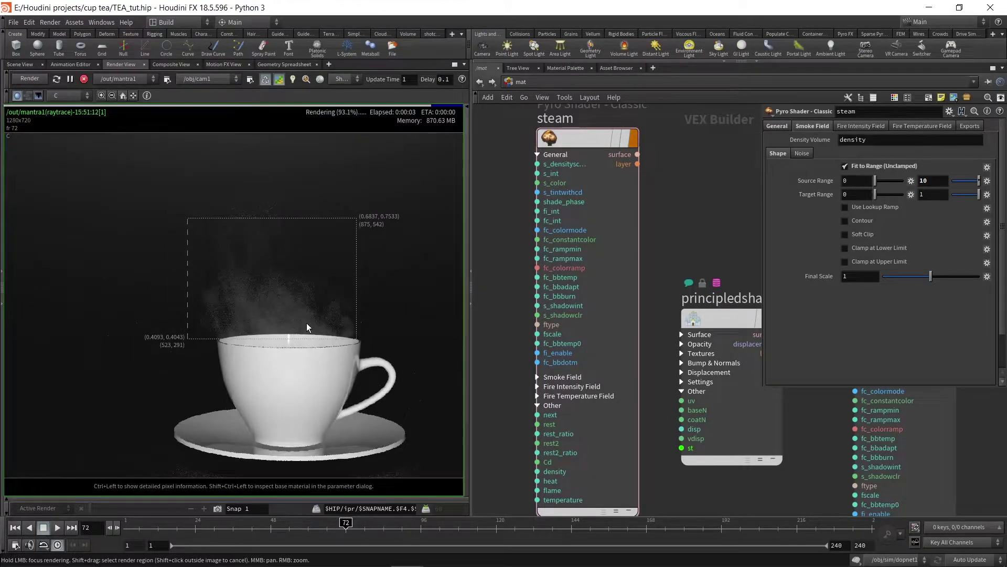
{"action": "scroll", "coordinate": [307, 322], "scroll_direction": "down", "scroll_amount": 2}
{"action": "scroll", "coordinate": [288, 313], "scroll_direction": "up", "scroll_amount": 1}
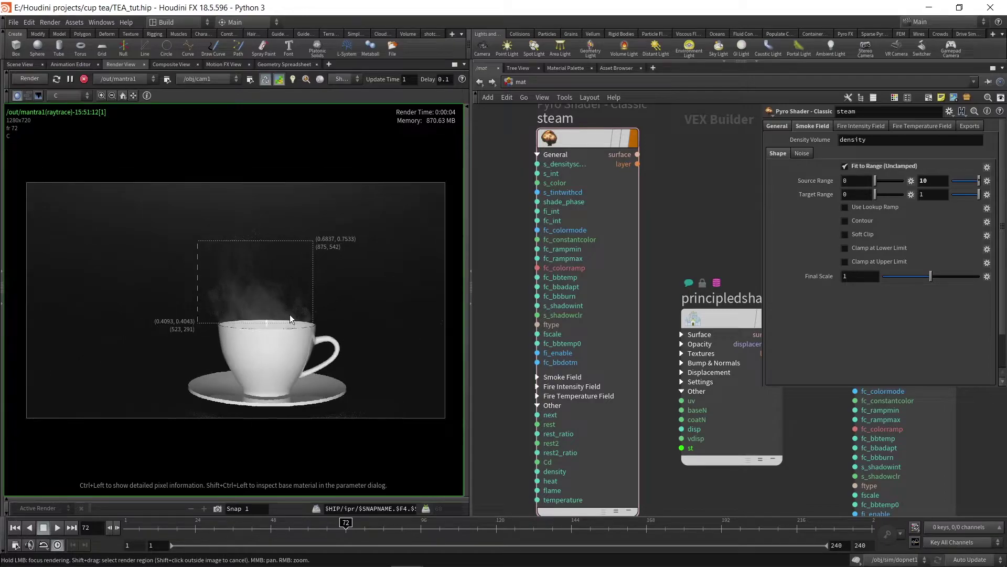
{"action": "scroll", "coordinate": [705, 261], "scroll_direction": "down", "scroll_amount": 2}
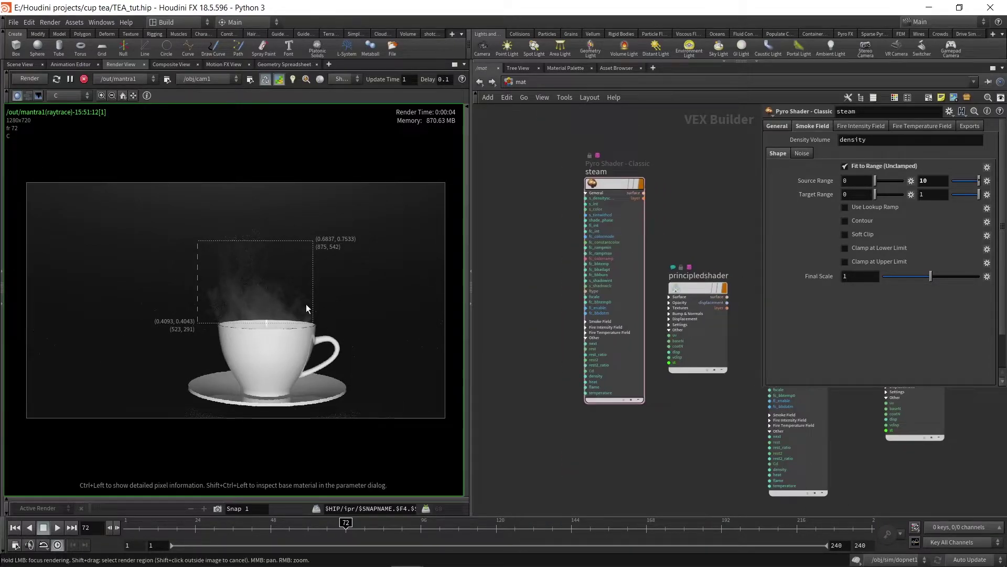
Step: Select CUP in /obj to view its render settings, then switch to /out
{"action": "scroll", "coordinate": [246, 315], "scroll_direction": "up", "scroll_amount": 1}
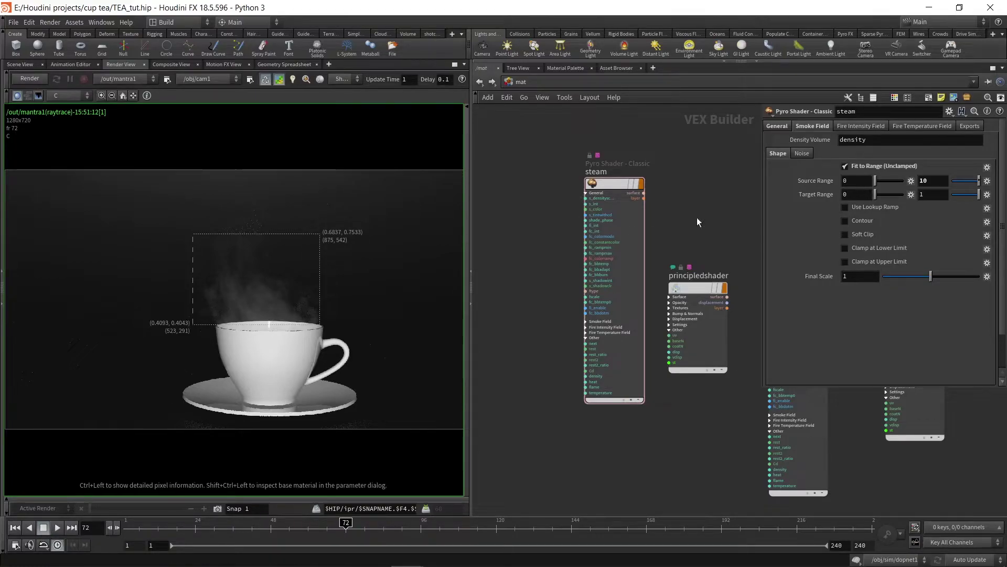
{"action": "left_click", "coordinate": [523, 83]}
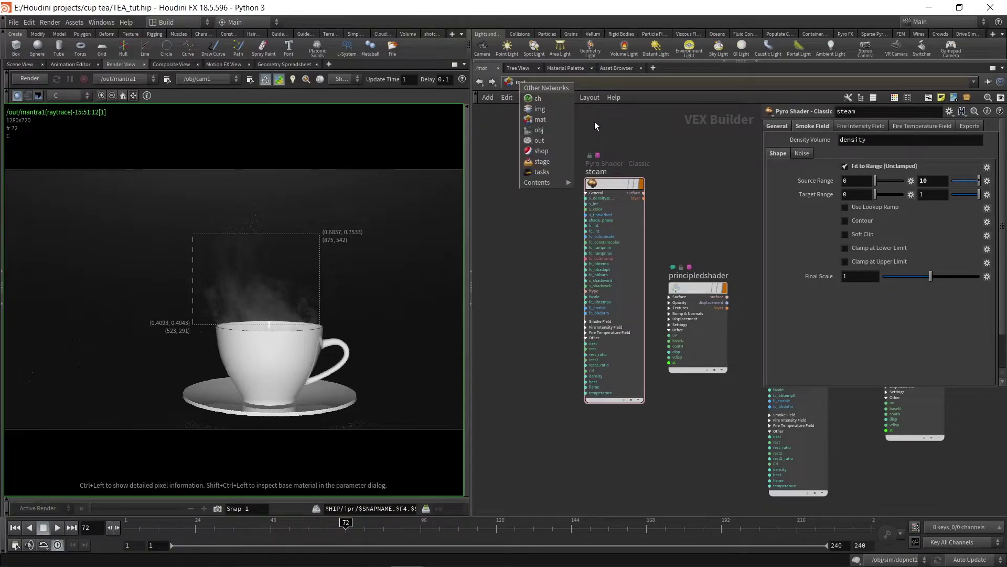
{"action": "left_click", "coordinate": [552, 128]}
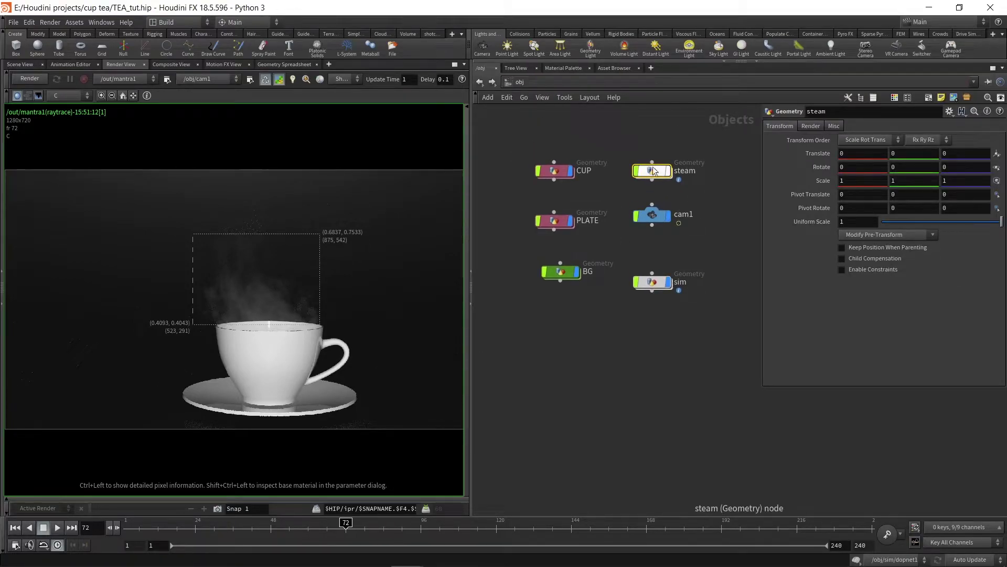
{"action": "left_click", "coordinate": [554, 170]}
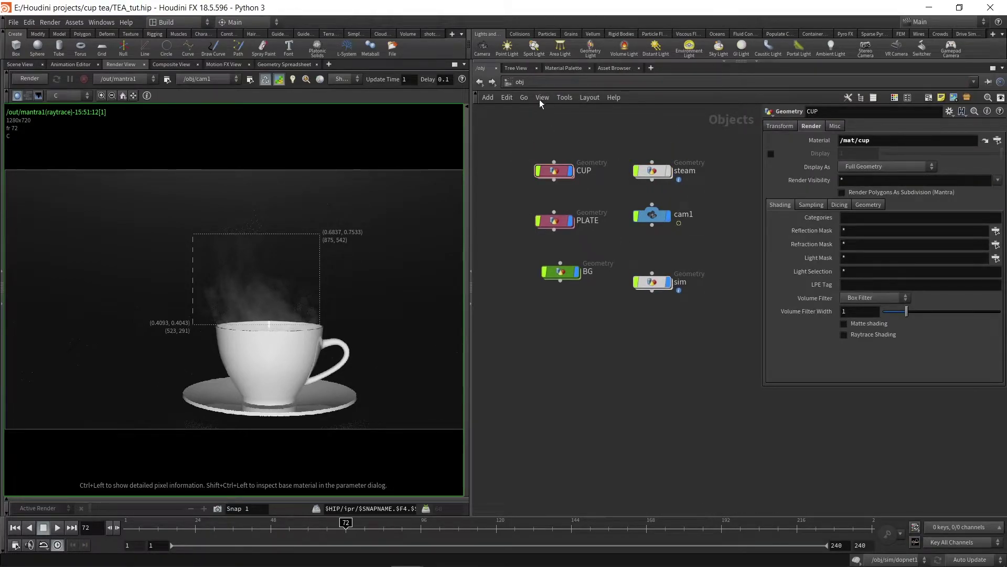
{"action": "left_click", "coordinate": [541, 82]}
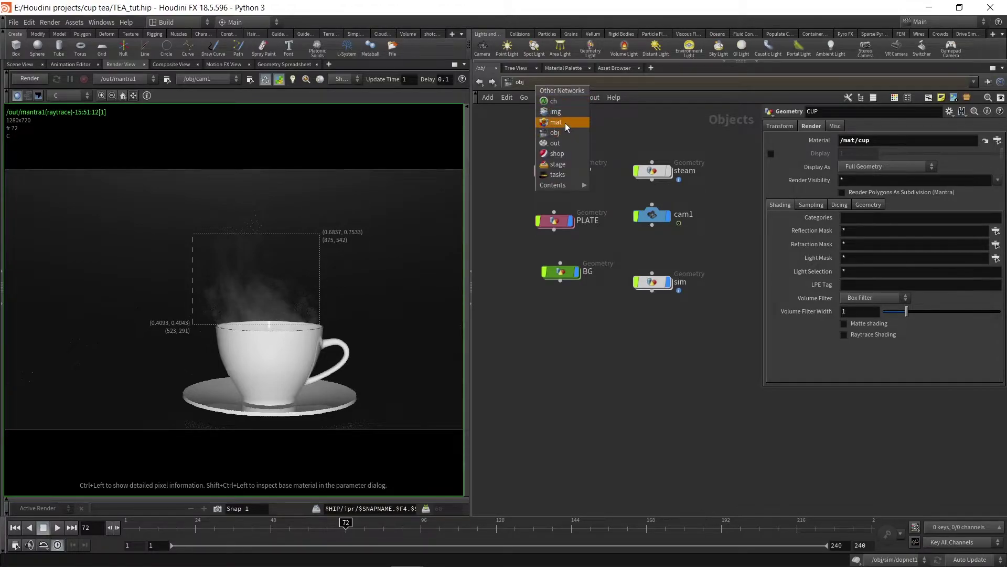
{"action": "left_click", "coordinate": [571, 143]}
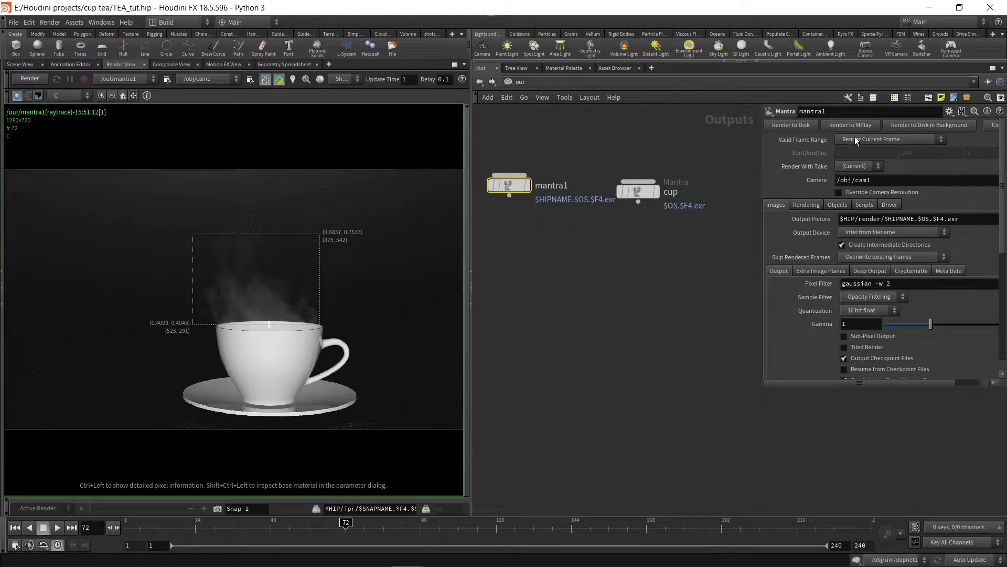
Step: Set mantra1's Valid Frame Range to Render Frame Range and delete the Start/End channels
{"action": "left_click", "coordinate": [869, 138]}
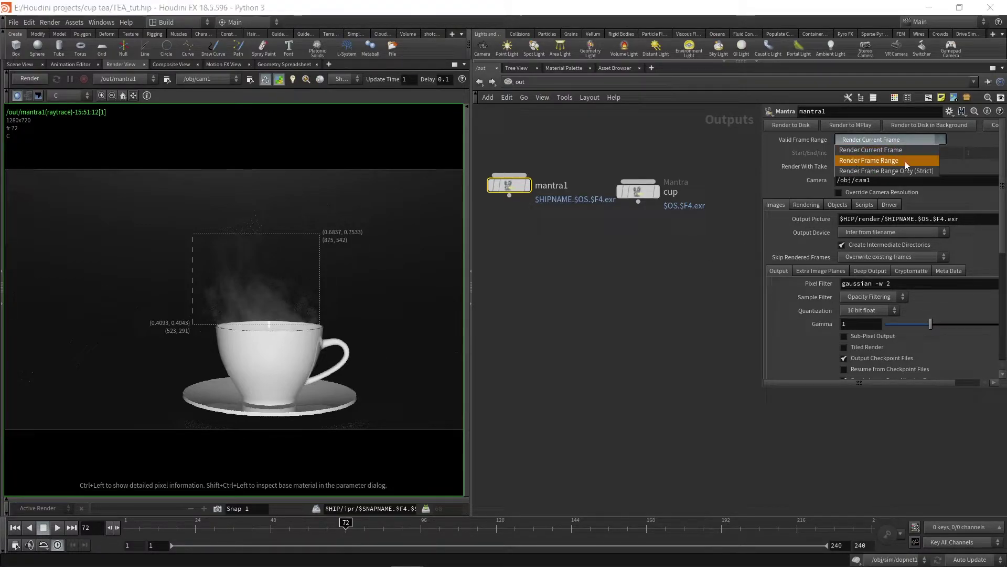
{"action": "left_click", "coordinate": [905, 162]}
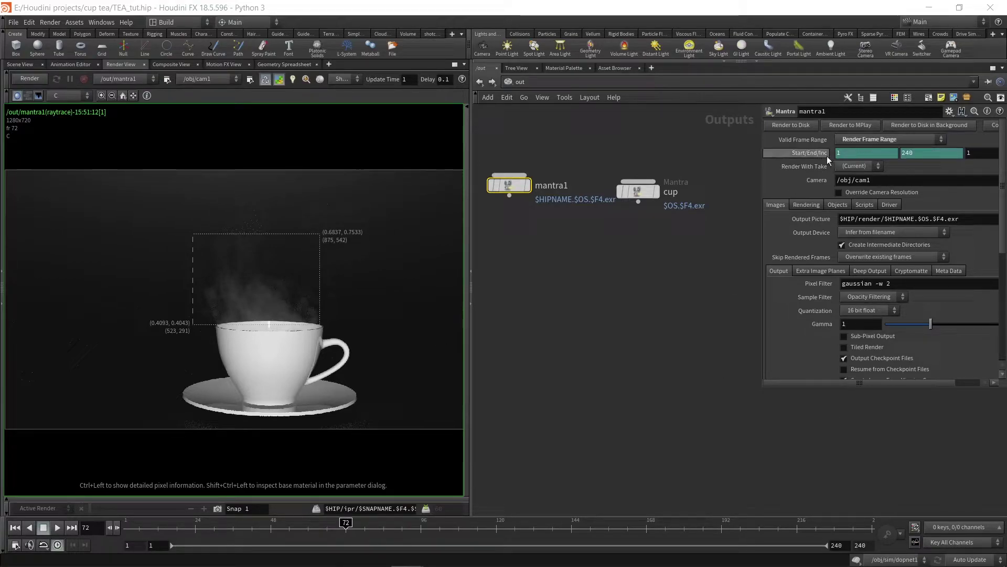
{"action": "right_click", "coordinate": [840, 153]}
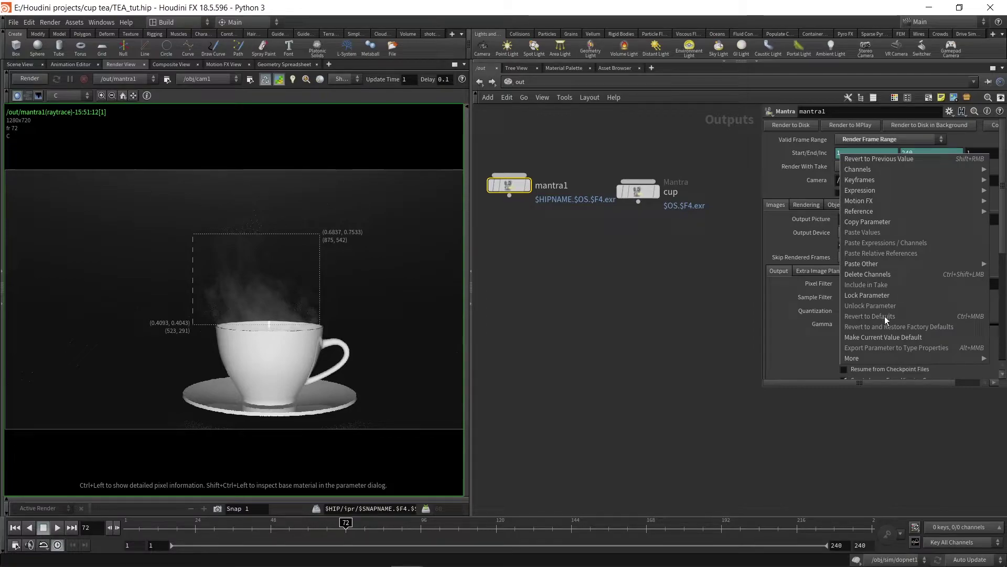
{"action": "left_click", "coordinate": [879, 273]}
{"action": "right_click", "coordinate": [917, 153]}
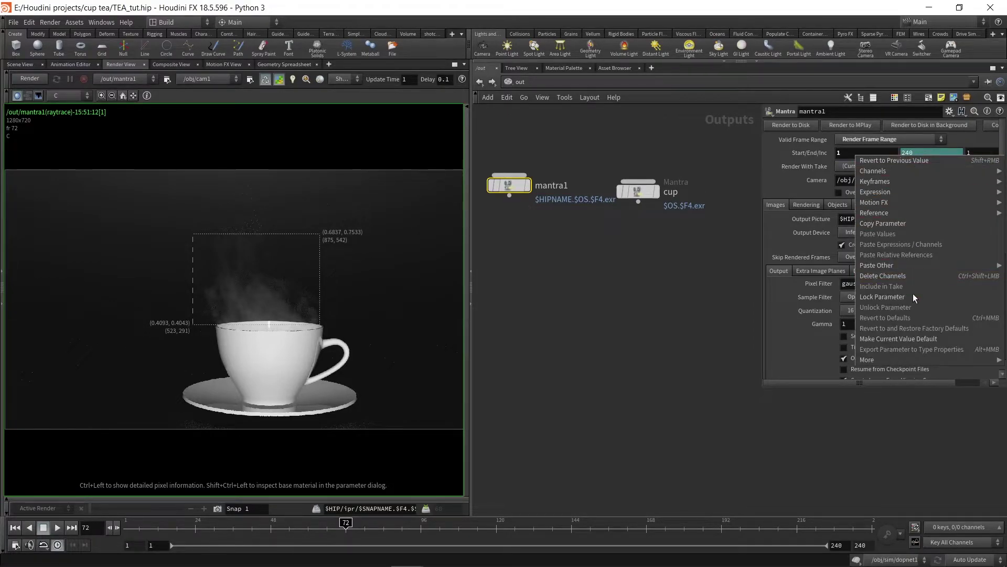
{"action": "left_click", "coordinate": [893, 276]}
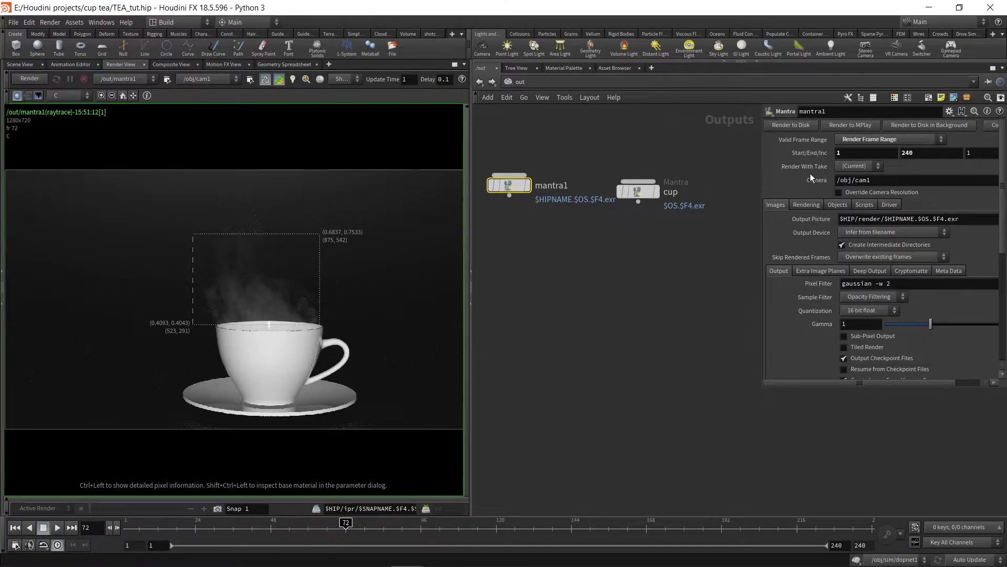
{"action": "scroll", "coordinate": [794, 236], "scroll_direction": "down", "scroll_amount": 1}
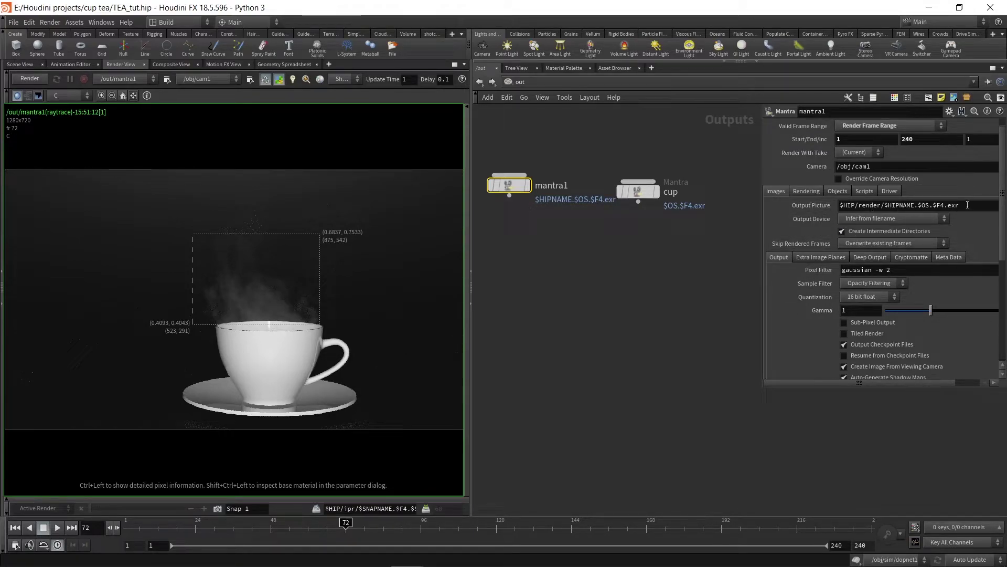
Step: Widen the parameter pane and inspect the Output Picture path $HIP/render/$HIPNAME.$OS.$F4.exr, leaving it unchanged
{"action": "left_click_drag", "start_coordinate": [762, 231], "coordinate": [699, 231]}
{"action": "left_click", "coordinate": [895, 205]}
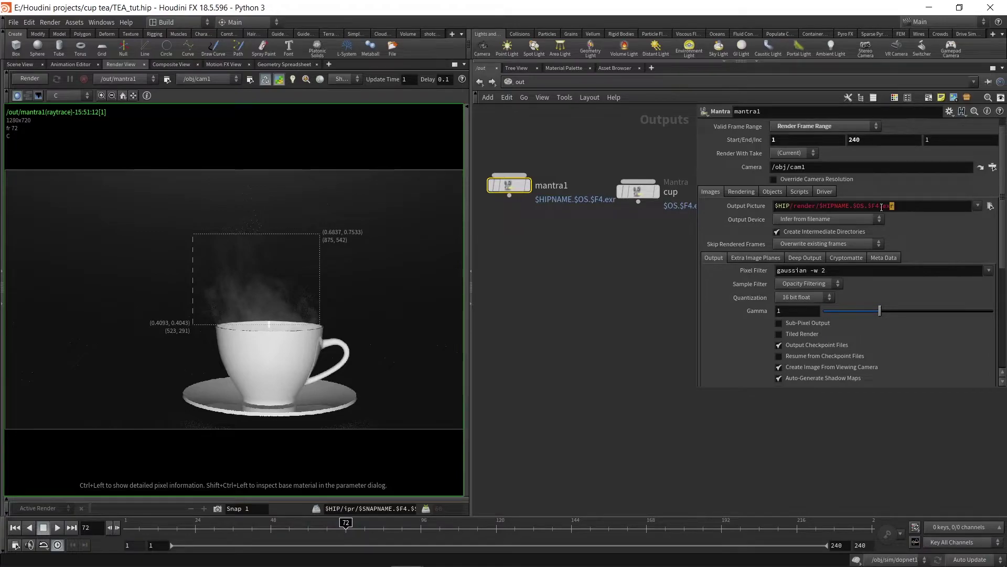
{"action": "left_click_drag", "start_coordinate": [895, 205], "coordinate": [849, 206]}
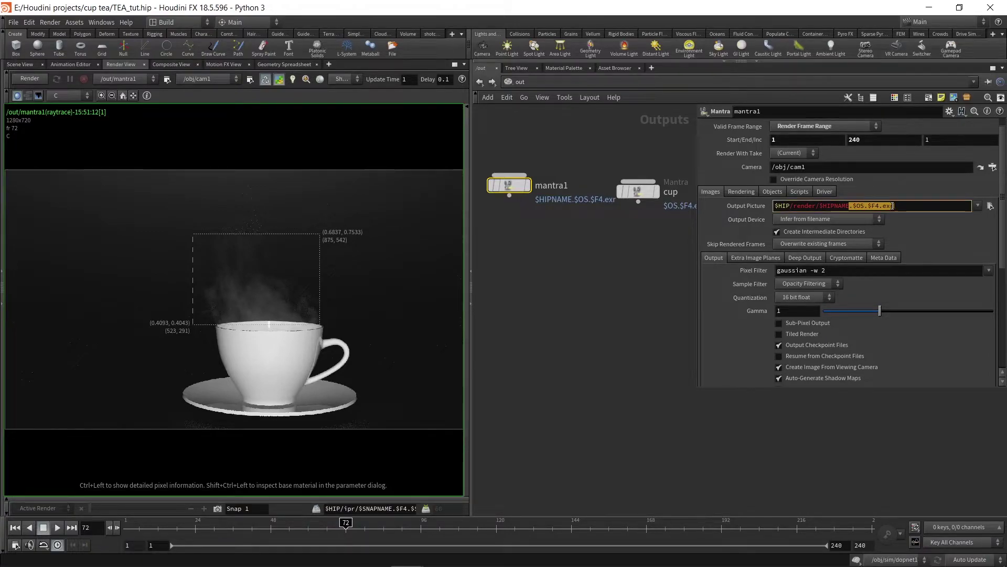
{"action": "left_click", "coordinate": [627, 281]}
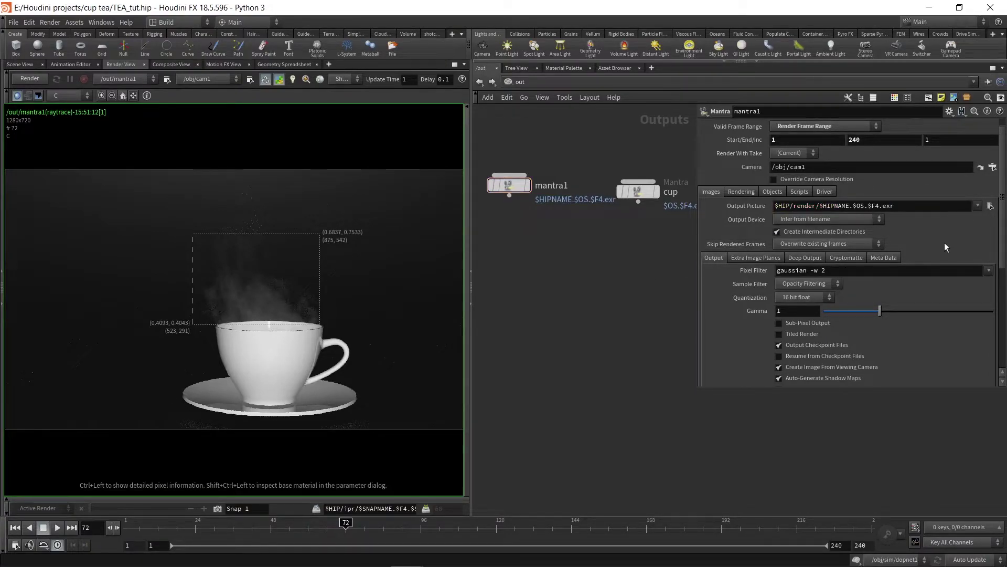
Step: Browse mantra1's Images sub-tabs, then bring up its ray-tracing and sampling settings
{"action": "left_click", "coordinate": [752, 257]}
{"action": "left_click", "coordinate": [805, 257]}
{"action": "left_click", "coordinate": [850, 257]}
{"action": "left_click", "coordinate": [892, 257]}
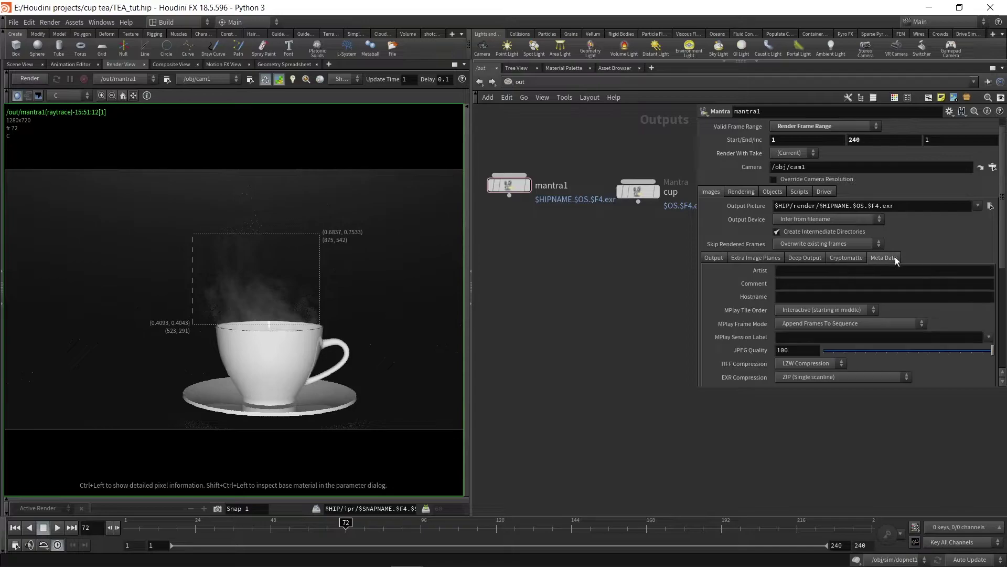
{"action": "left_click", "coordinate": [718, 258]}
{"action": "left_click", "coordinate": [742, 193]}
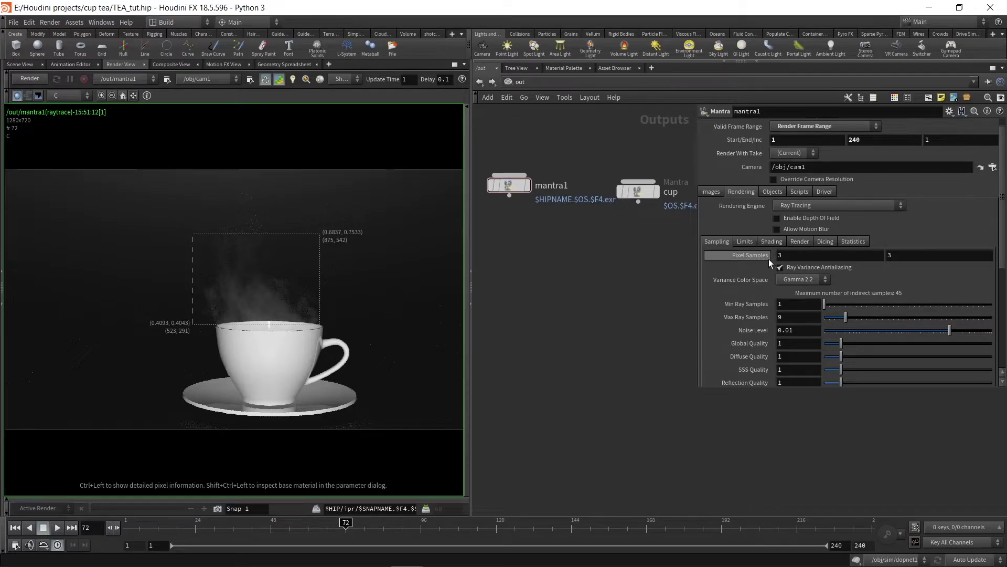
Step: Review mantra1's Limits, Shading, Render, Dicing and Statistics rendering settings
{"action": "scroll", "coordinate": [293, 286], "scroll_direction": "up", "scroll_amount": 4}
{"action": "scroll", "coordinate": [228, 300], "scroll_direction": "up", "scroll_amount": 1}
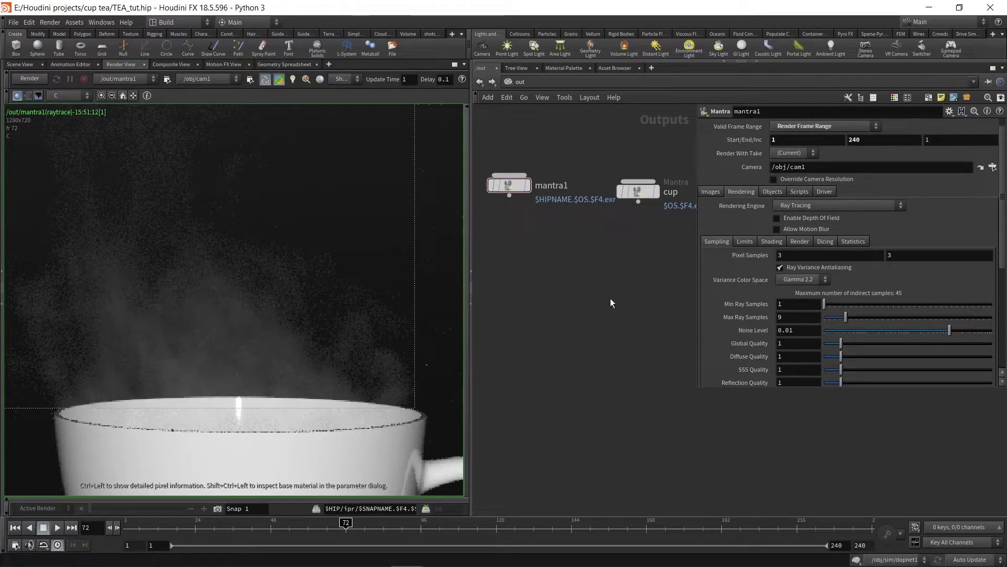
{"action": "scroll", "coordinate": [740, 315], "scroll_direction": "down", "scroll_amount": 3}
{"action": "scroll", "coordinate": [782, 308], "scroll_direction": "down", "scroll_amount": 2}
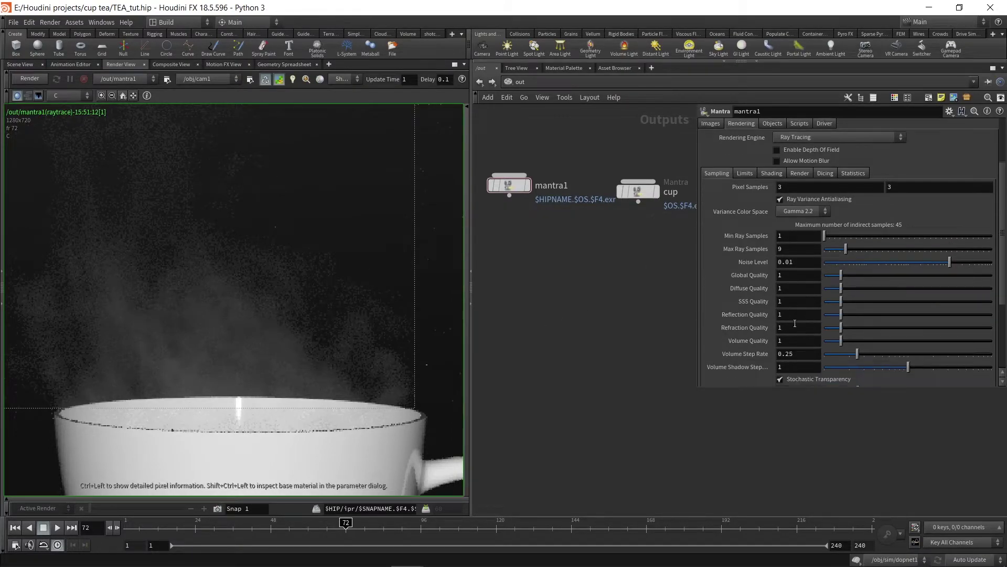
{"action": "scroll", "coordinate": [838, 336], "scroll_direction": "up", "scroll_amount": 1}
{"action": "scroll", "coordinate": [761, 351], "scroll_direction": "up", "scroll_amount": 2}
{"action": "scroll", "coordinate": [757, 253], "scroll_direction": "up", "scroll_amount": 2}
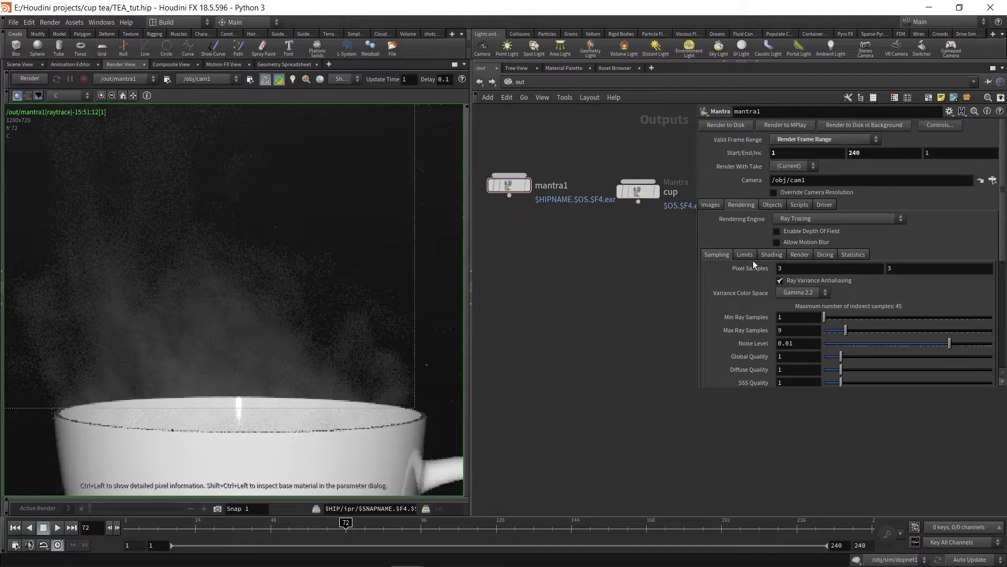
{"action": "left_click", "coordinate": [746, 255]}
{"action": "left_click", "coordinate": [776, 255]}
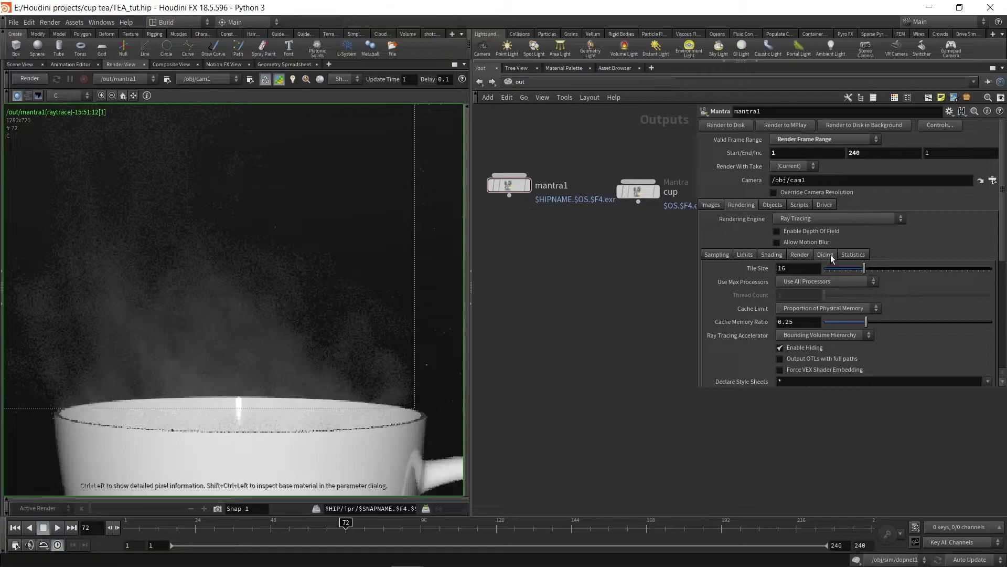
{"action": "left_click", "coordinate": [831, 255]}
{"action": "left_click", "coordinate": [868, 254]}
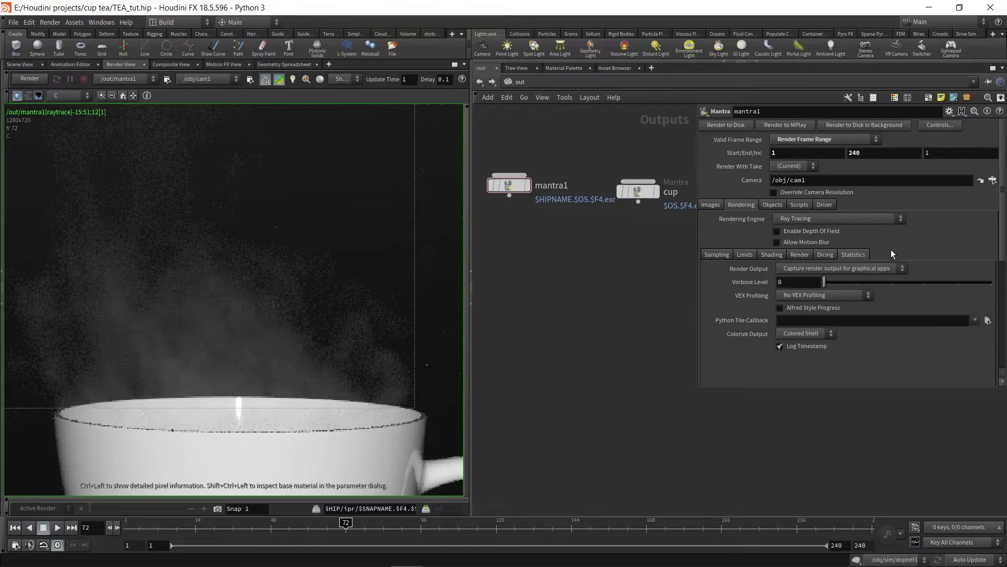
Step: Keep Ray Tracing as the rendering engine, check Scripts, and return to the Images settings
{"action": "left_click", "coordinate": [823, 217]}
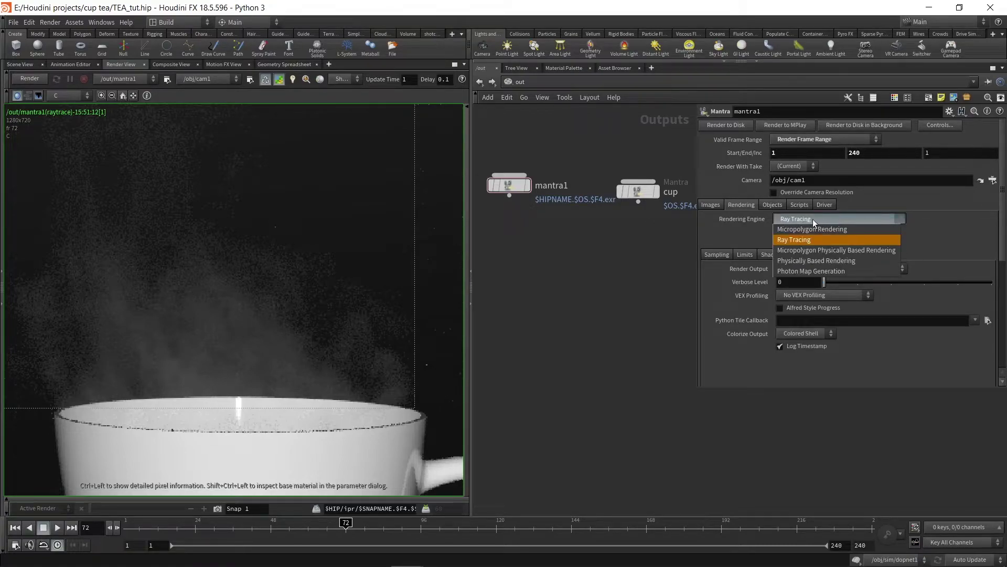
{"action": "left_click", "coordinate": [824, 219]}
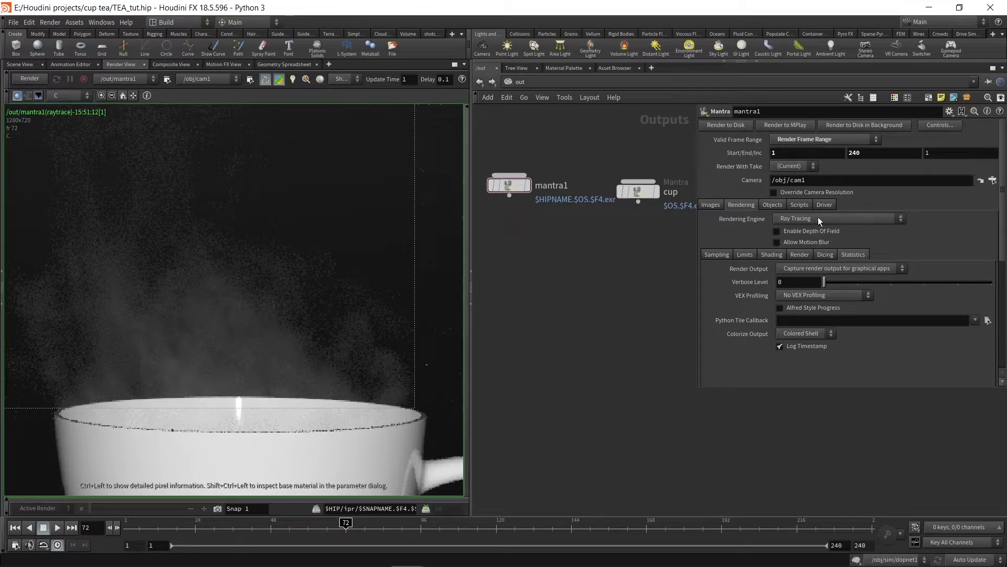
{"action": "left_click", "coordinate": [800, 204]}
{"action": "left_click", "coordinate": [800, 205]}
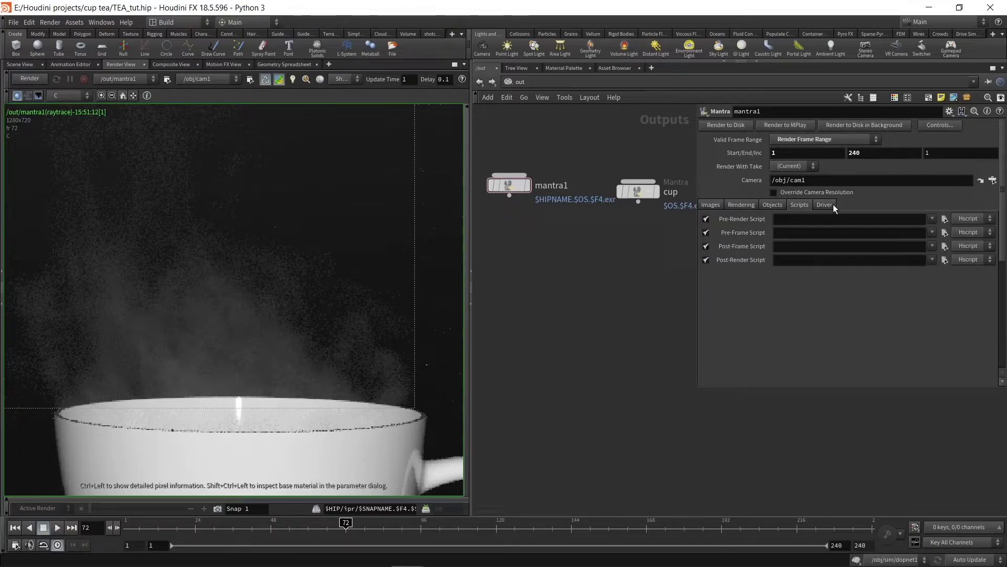
{"action": "left_click", "coordinate": [772, 205]}
{"action": "left_click", "coordinate": [710, 204]}
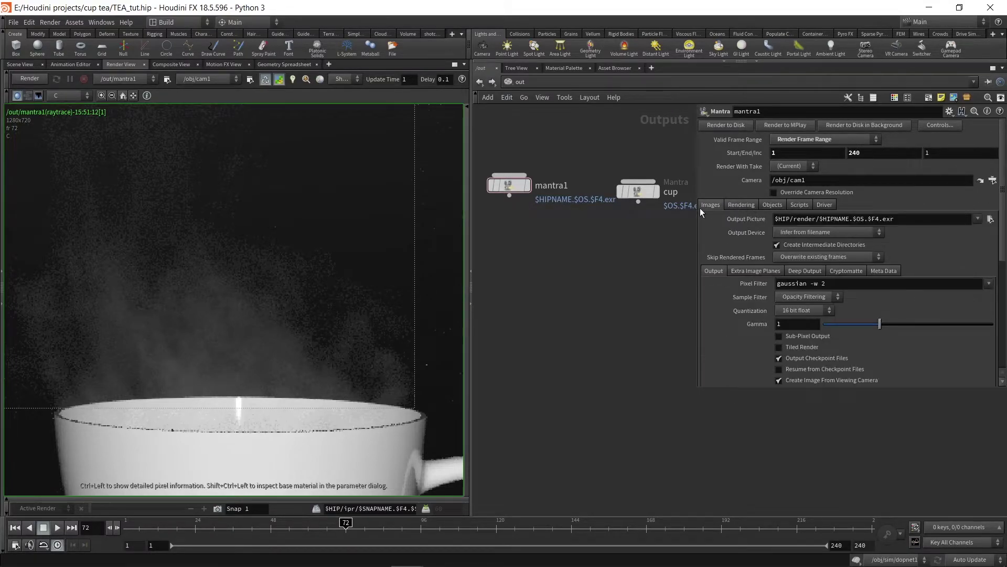
Step: Check a background pixel's Pixel Information to confirm it belongs to BG, then dismiss it
{"action": "scroll", "coordinate": [214, 335], "scroll_direction": "down", "scroll_amount": 2}
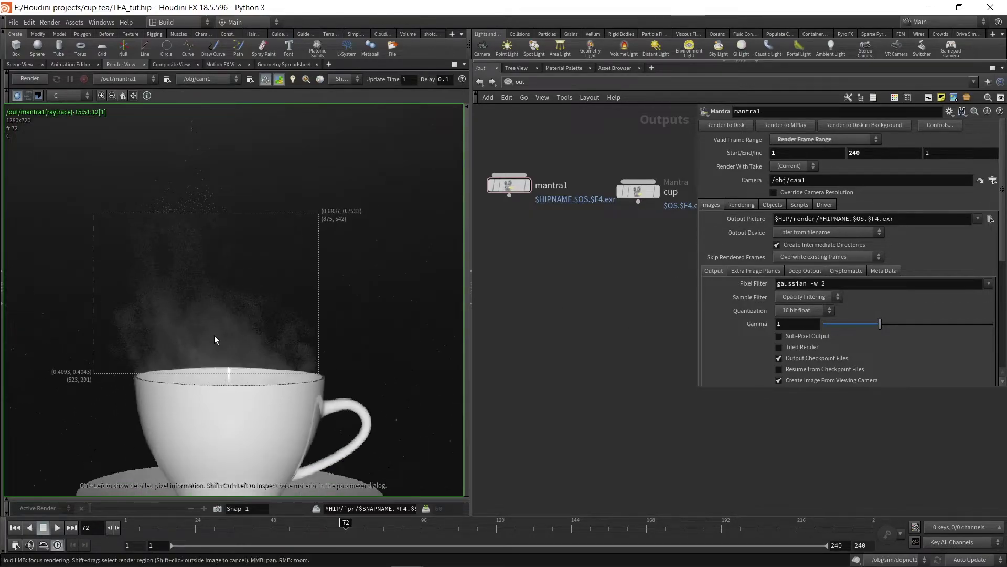
{"action": "scroll", "coordinate": [213, 332], "scroll_direction": "down", "scroll_amount": 3}
{"action": "scroll", "coordinate": [248, 335], "scroll_direction": "down", "scroll_amount": 2}
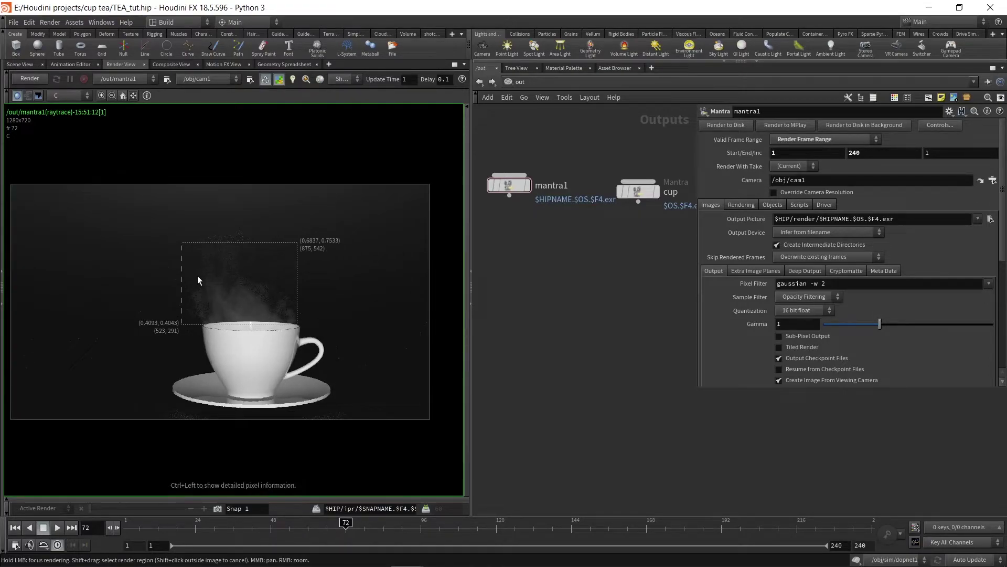
{"action": "left_click", "coordinate": [360, 347], "text": "ctrl"}
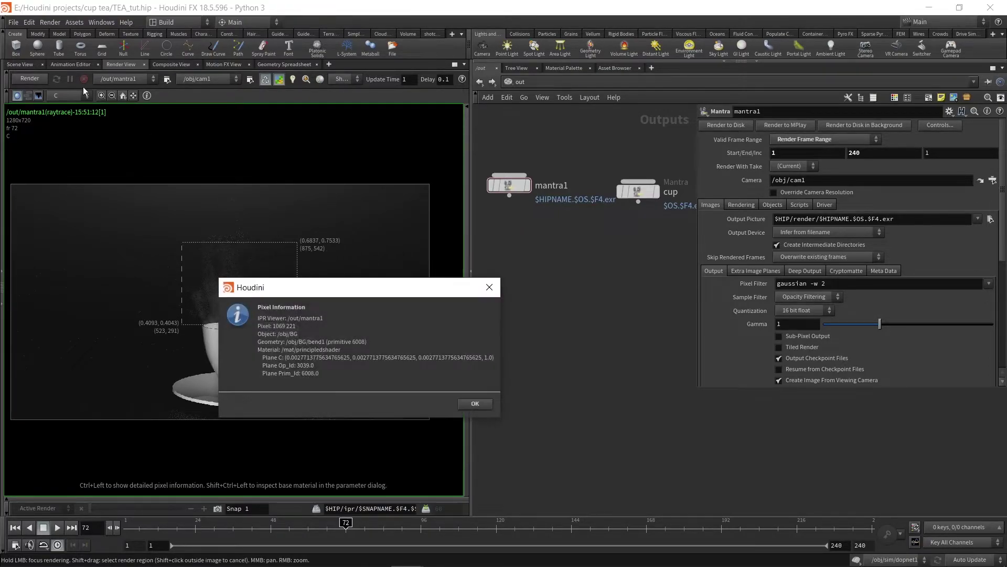
{"action": "left_click", "coordinate": [476, 404]}
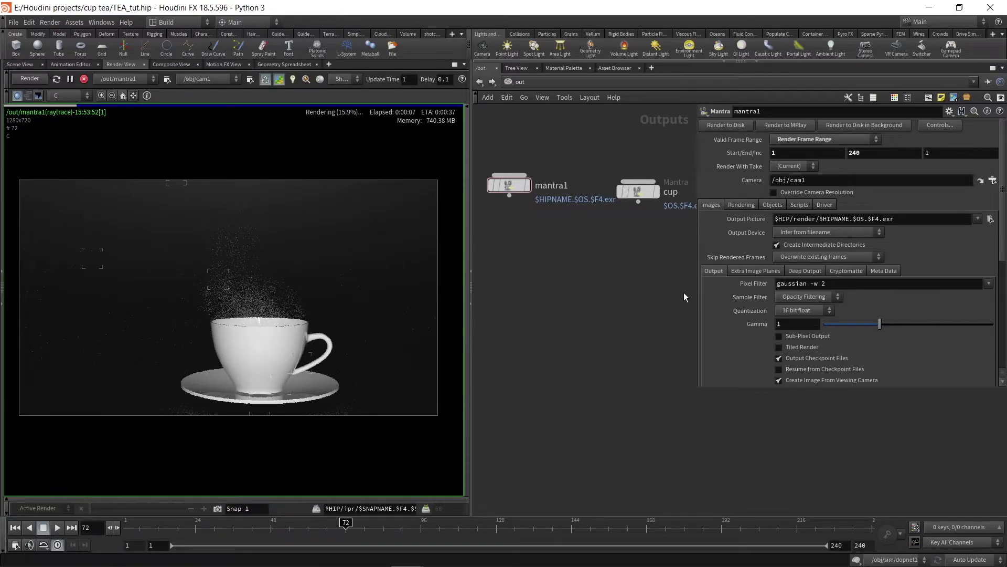
Step: In mantra1's Objects settings, set Candidate Objects to '*'
{"action": "left_click", "coordinate": [775, 206]}
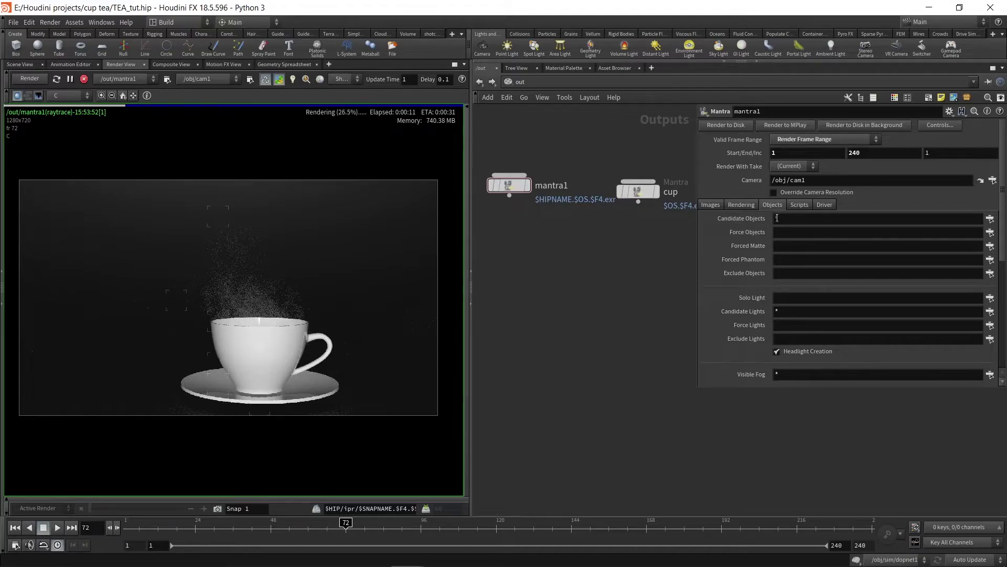
{"action": "left_click", "coordinate": [778, 220]}
{"action": "type", "text": "*"}
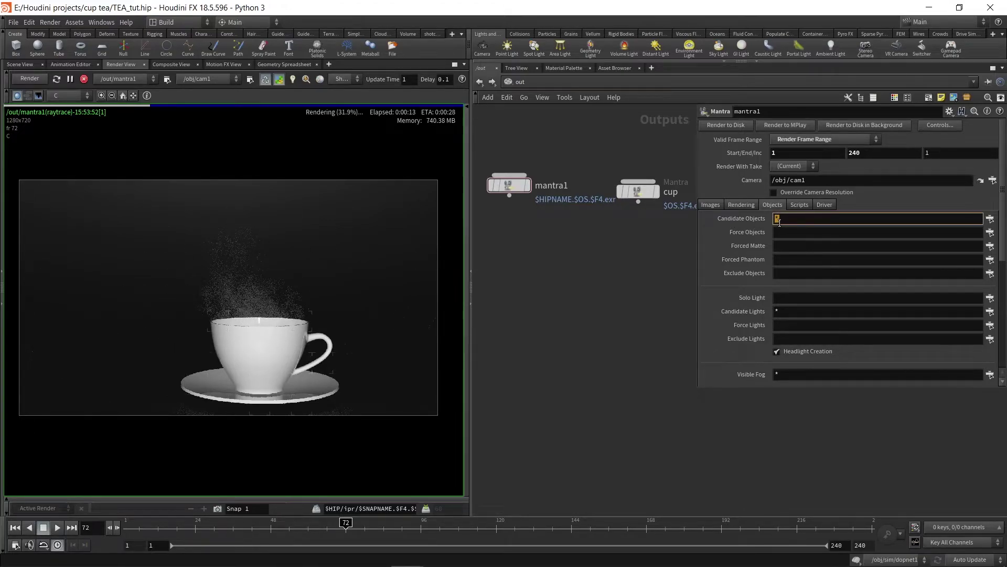
{"action": "key", "text": "Return"}
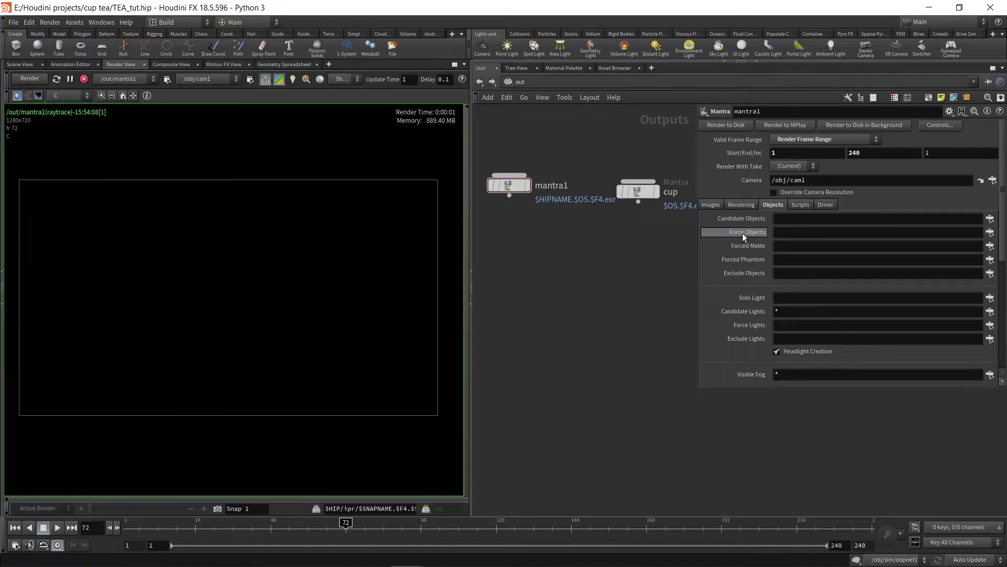
Step: Force-render PLATE, CUP and BG, then nudge the mantra1 node down in the network
{"action": "left_click", "coordinate": [990, 232]}
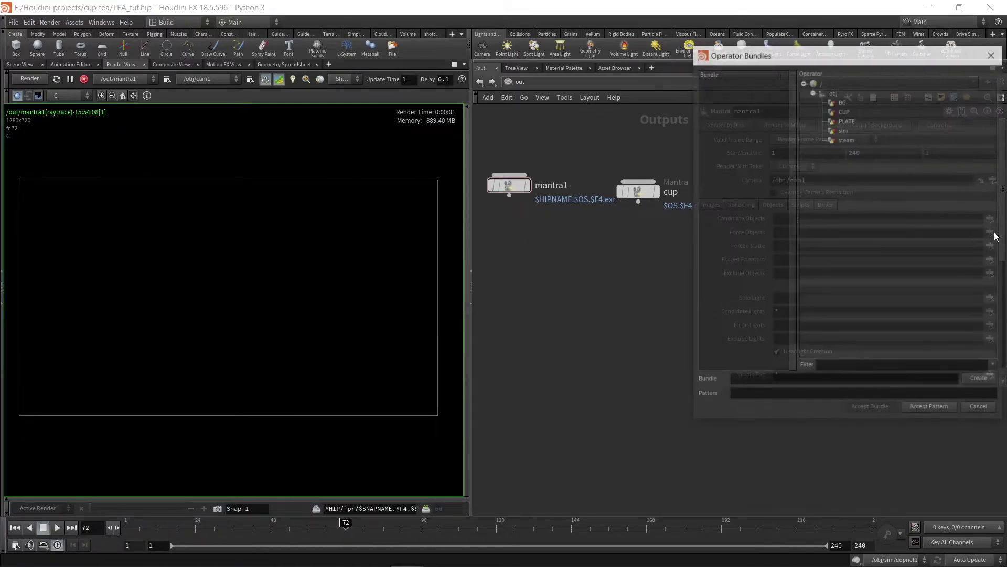
{"action": "left_click", "coordinate": [845, 111]}
{"action": "left_click", "coordinate": [848, 102], "text": "ctrl"}
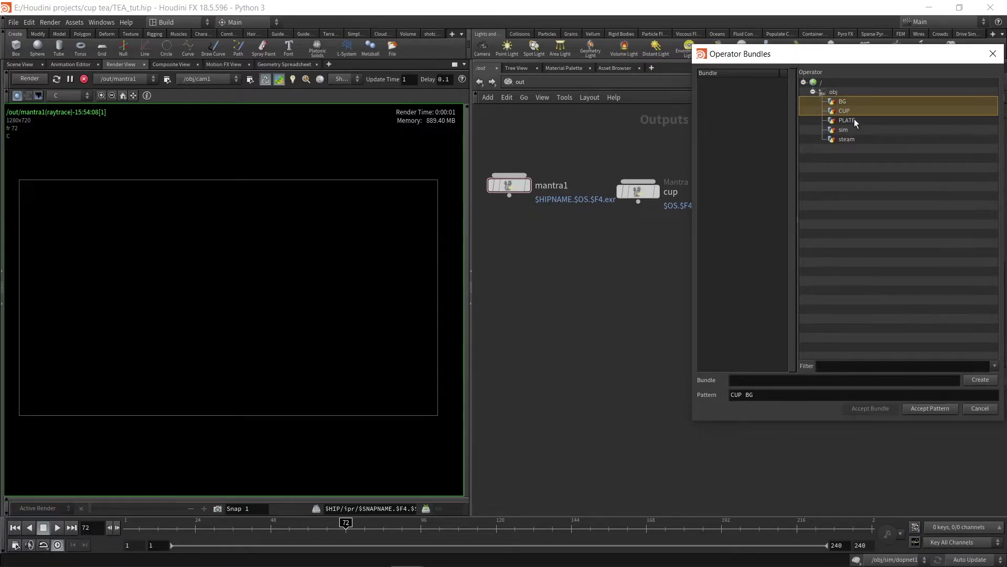
{"action": "left_click", "coordinate": [854, 120], "text": "ctrl"}
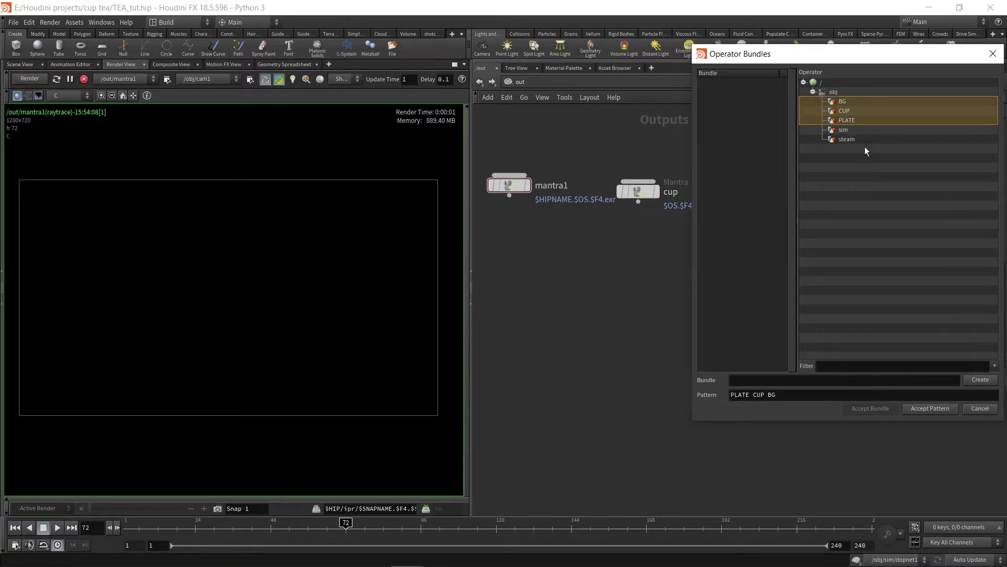
{"action": "left_click", "coordinate": [928, 409]}
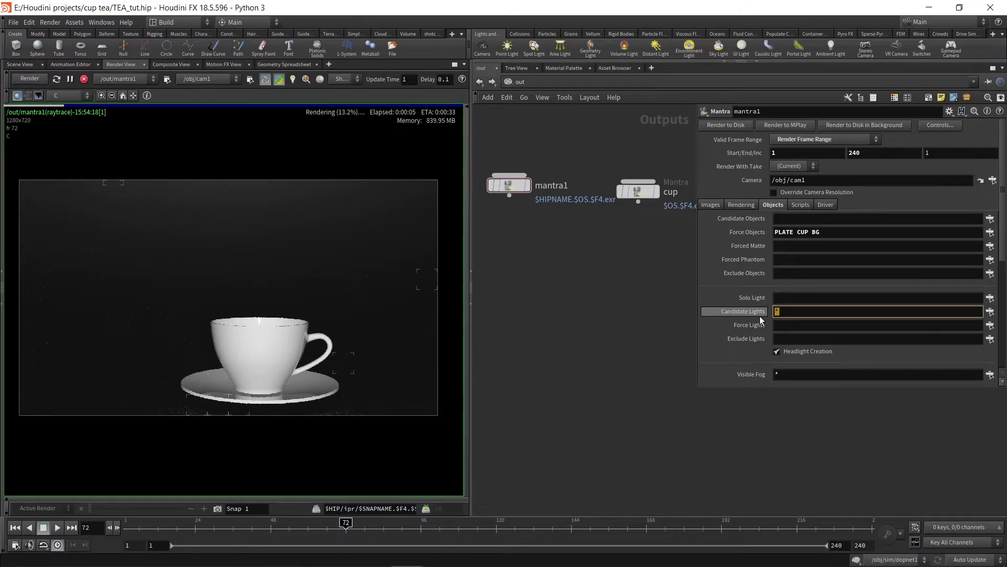
{"action": "scroll", "coordinate": [652, 329], "scroll_direction": "down", "scroll_amount": 1}
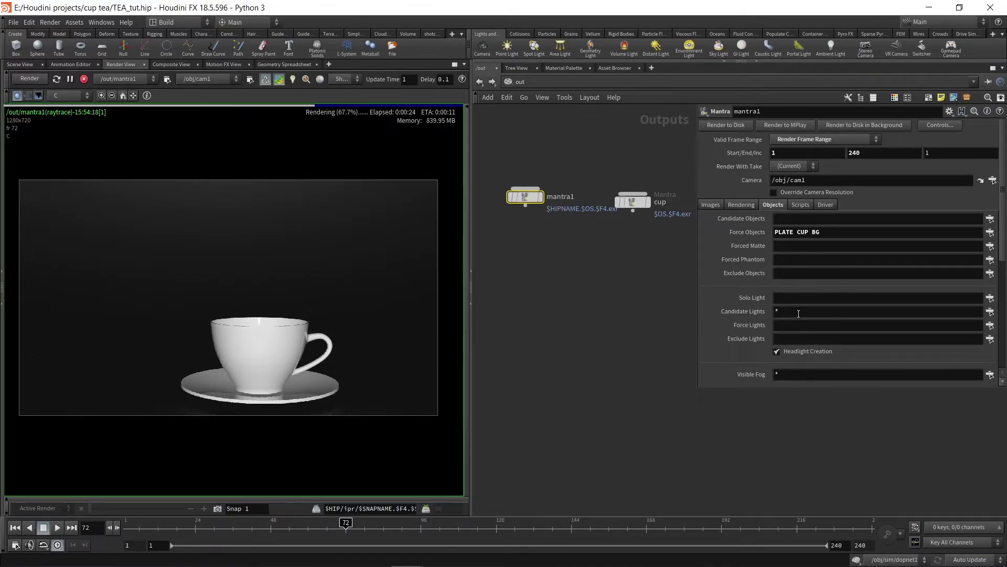
{"action": "left_click", "coordinate": [628, 310]}
{"action": "left_click_drag", "start_coordinate": [525, 202], "coordinate": [526, 211]}
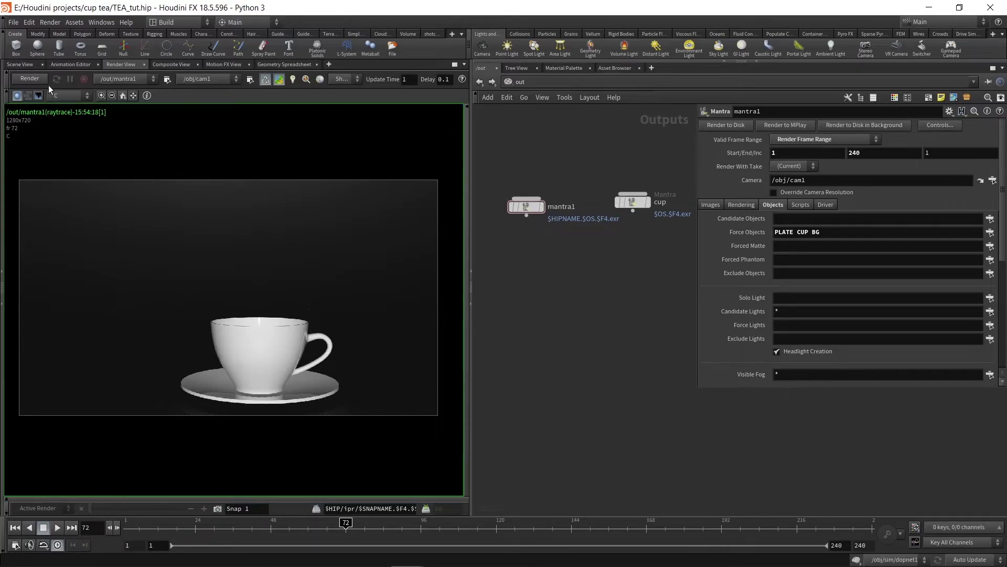
Step: Back in the scene view, add environment light envlight1 and tidy the network view
{"action": "left_click", "coordinate": [23, 63]}
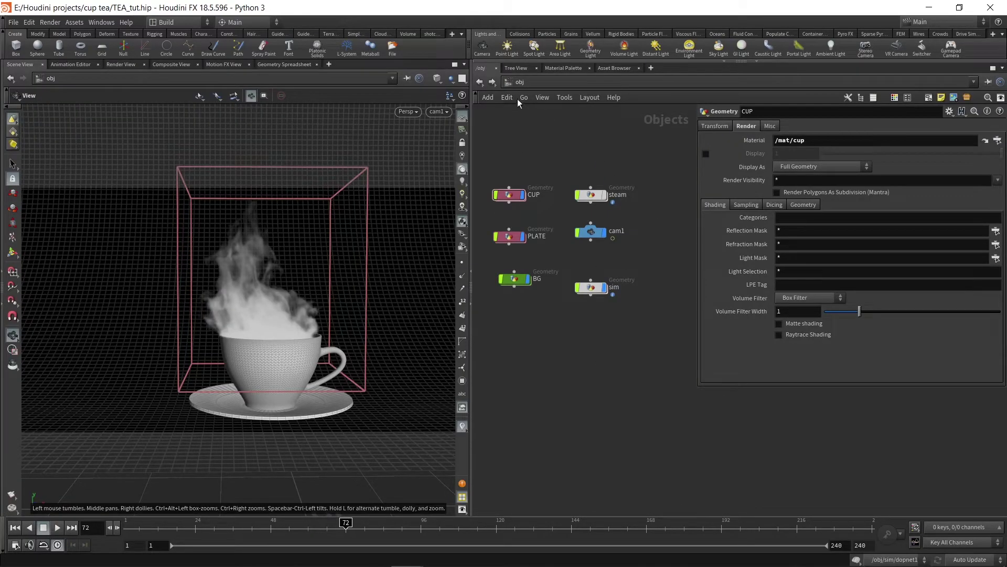
{"action": "left_click", "coordinate": [481, 82]}
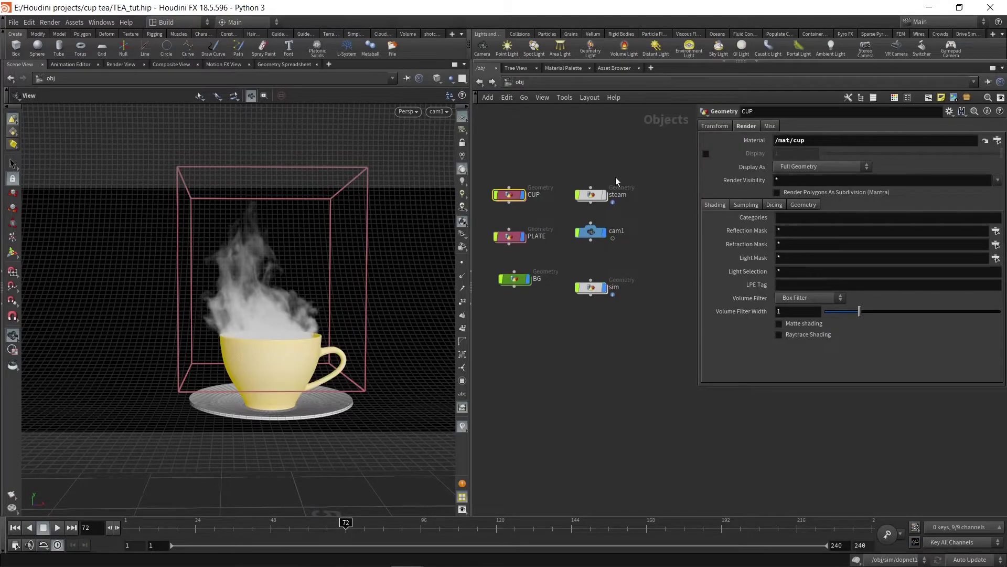
{"action": "left_click", "coordinate": [615, 177]}
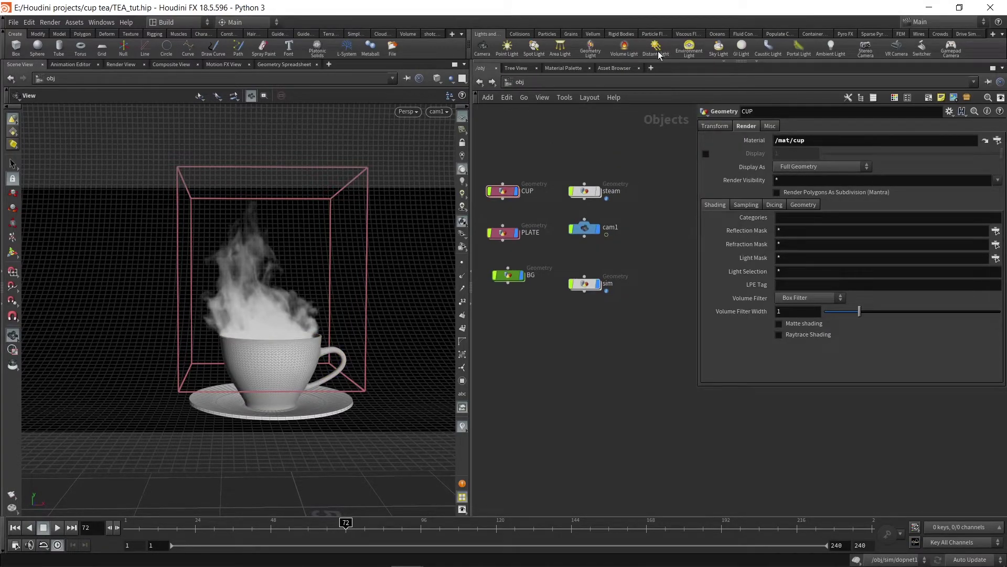
{"action": "left_click", "coordinate": [688, 48]}
{"action": "left_click", "coordinate": [615, 344]}
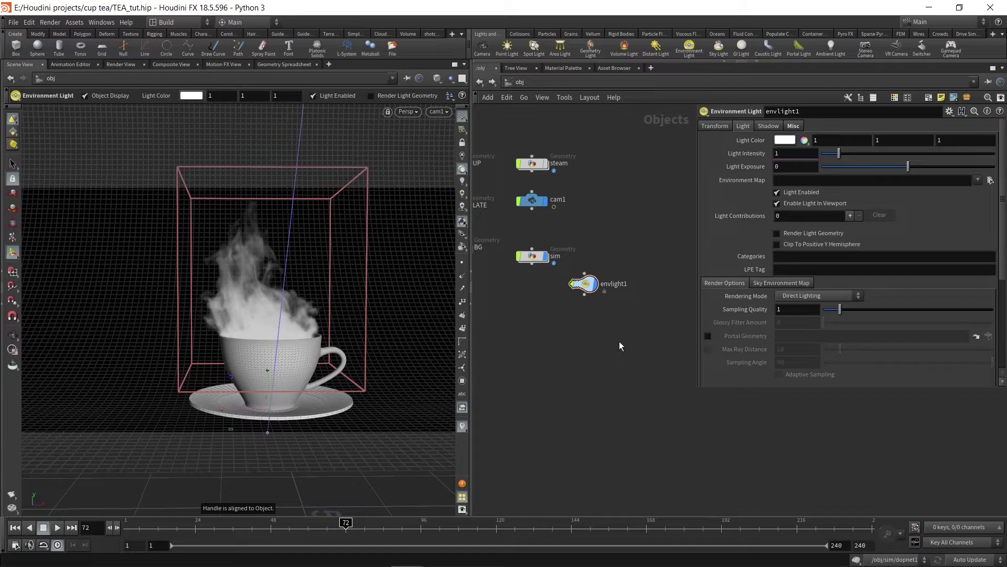
{"action": "left_click_drag", "start_coordinate": [589, 291], "coordinate": [560, 305]}
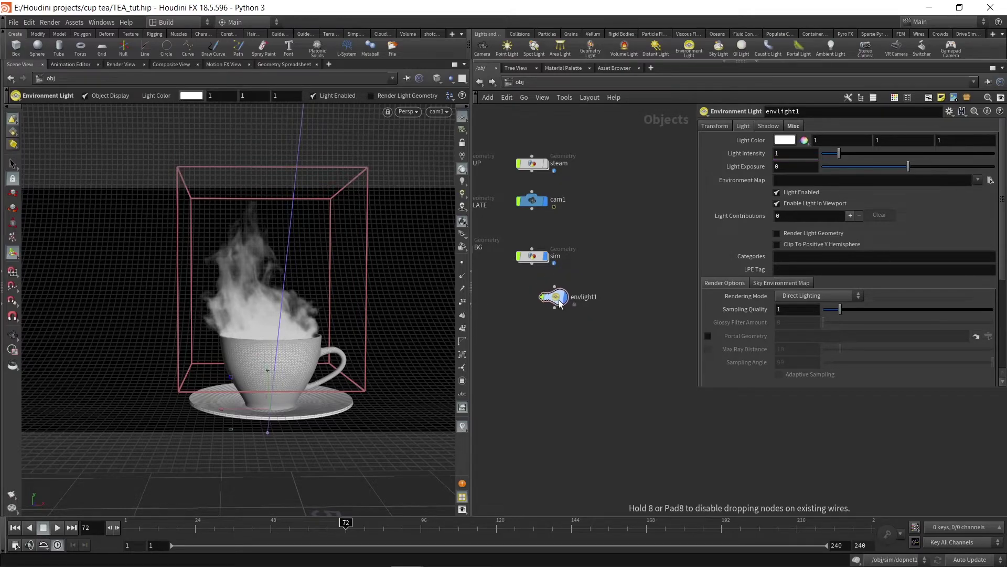
{"action": "key", "text": "h"}
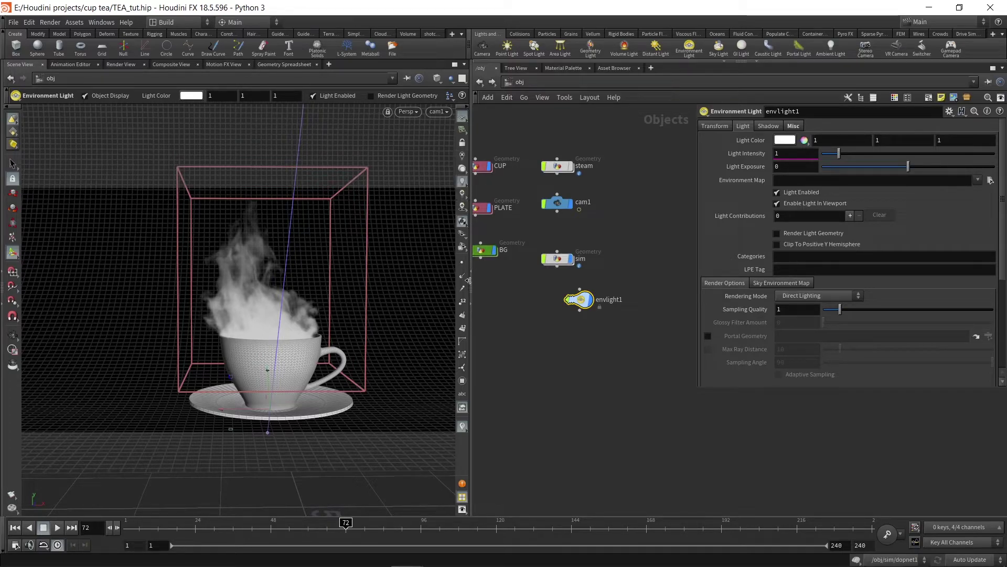
{"action": "middle_click_drag", "start_coordinate": [618, 286], "coordinate": [606, 280]}
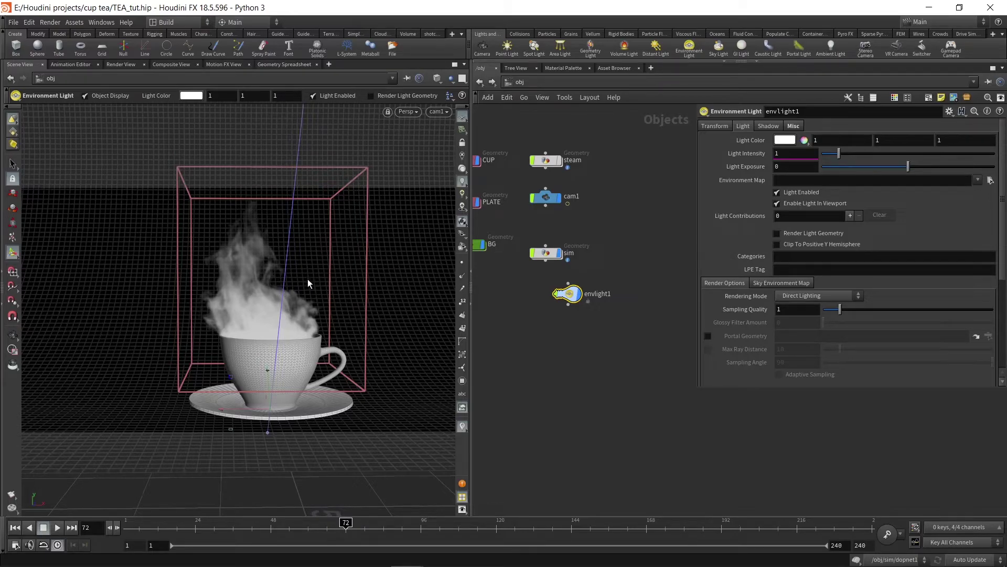
Step: Switch to Front view with space above the cup and show envlight1's handles
{"action": "key", "text": "space+2"}
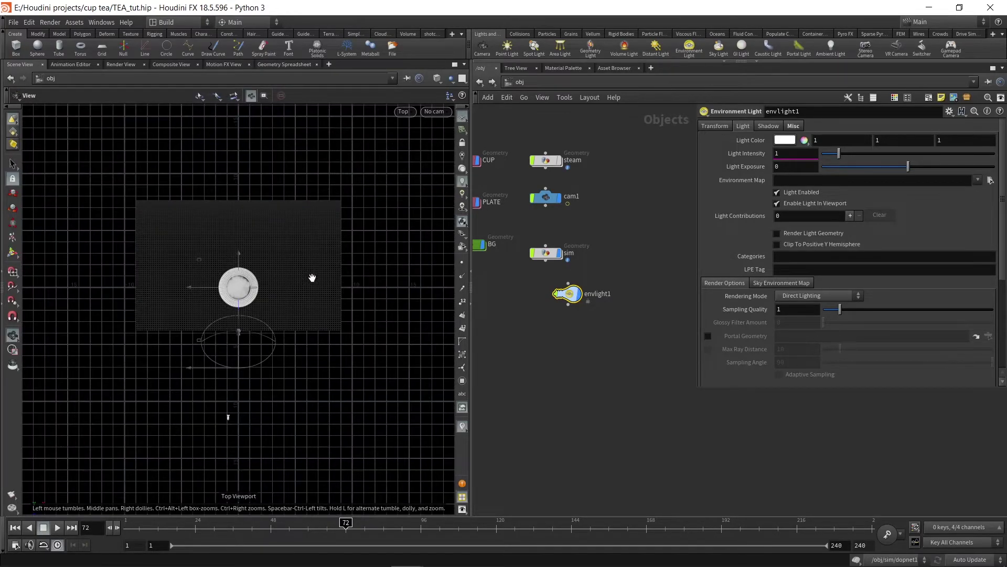
{"action": "key", "text": "space+3"}
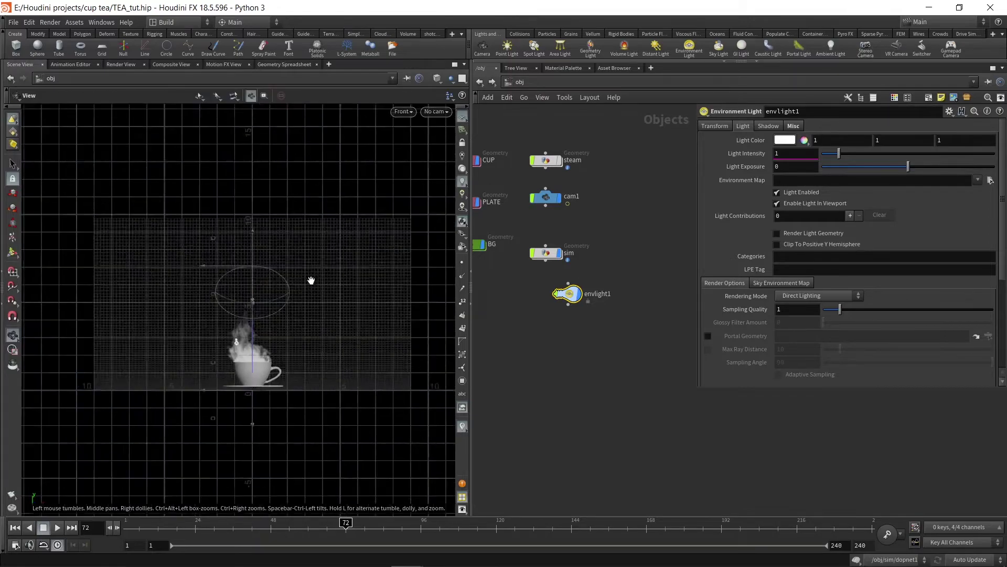
{"action": "mouse_move", "coordinate": [312, 279]}
{"action": "middle_mouse_down"}
{"action": "mouse_move", "coordinate": [341, 355]}
{"action": "mouse_move", "coordinate": [259, 339]}
{"action": "middle_mouse_up"}
{"action": "scroll", "coordinate": [260, 338], "scroll_direction": "down", "scroll_amount": 3}
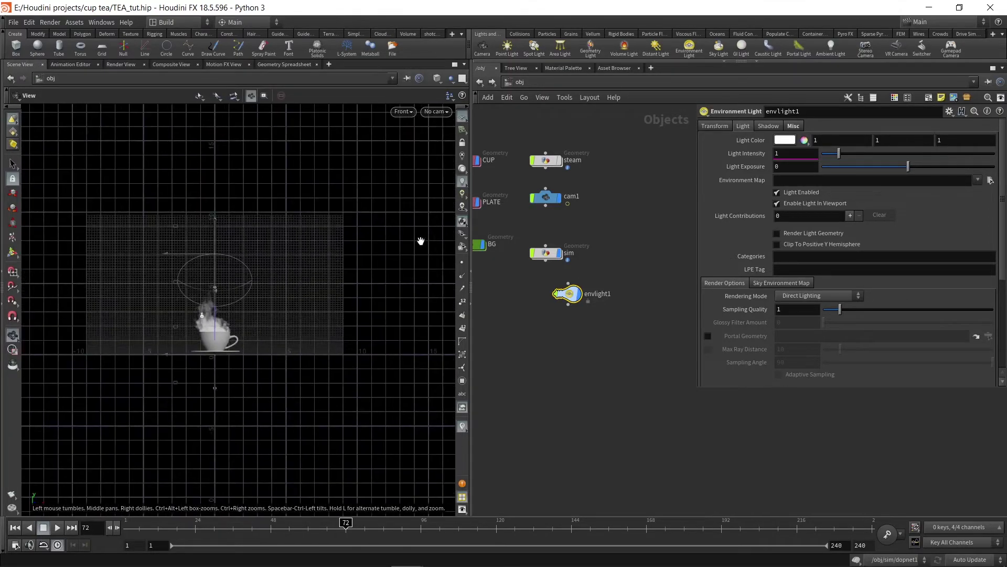
{"action": "key", "text": "Return"}
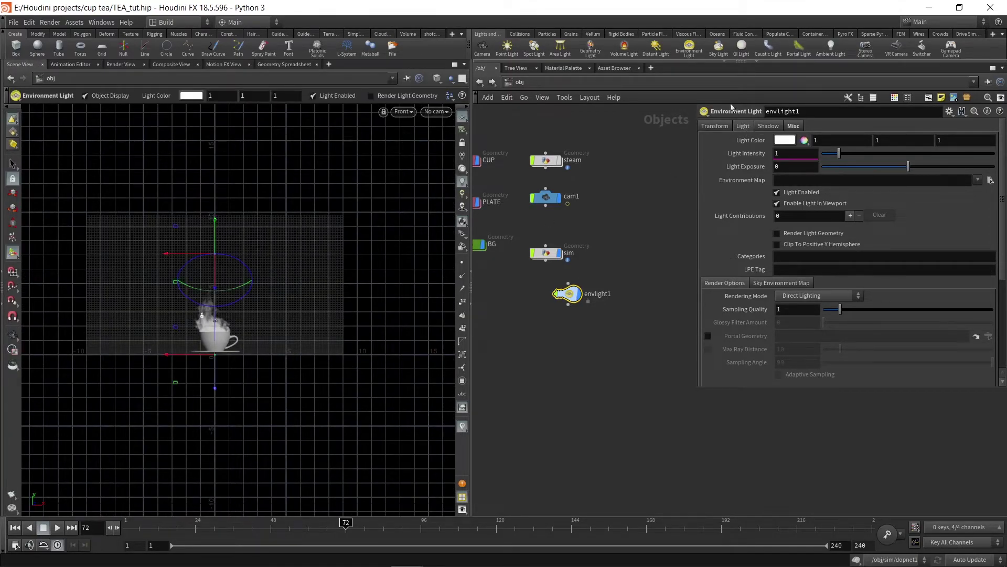
{"action": "left_click", "coordinate": [656, 46]}
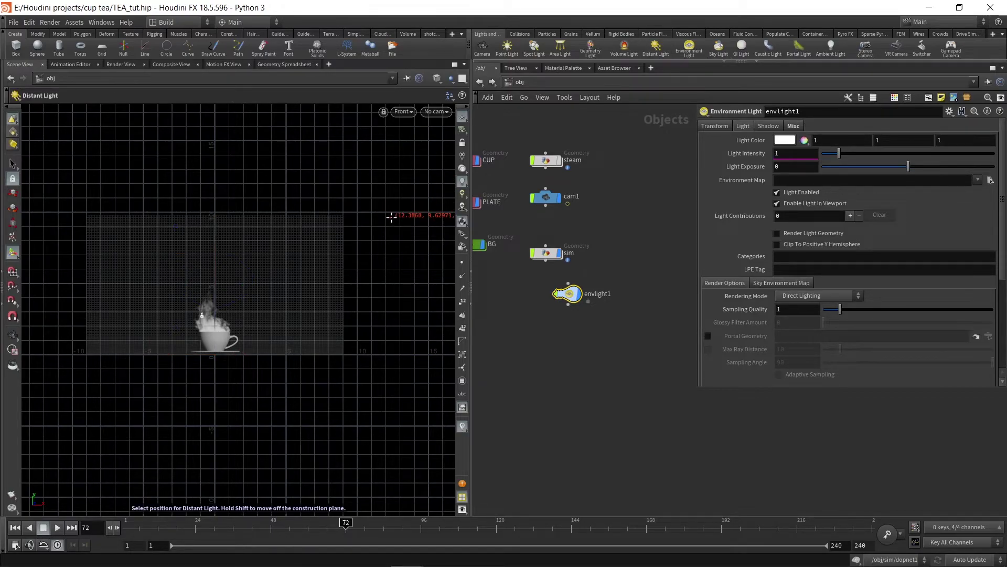
Step: Place distantlight1 up and to the right of the cup in the Front view
{"action": "left_click", "coordinate": [391, 216]}
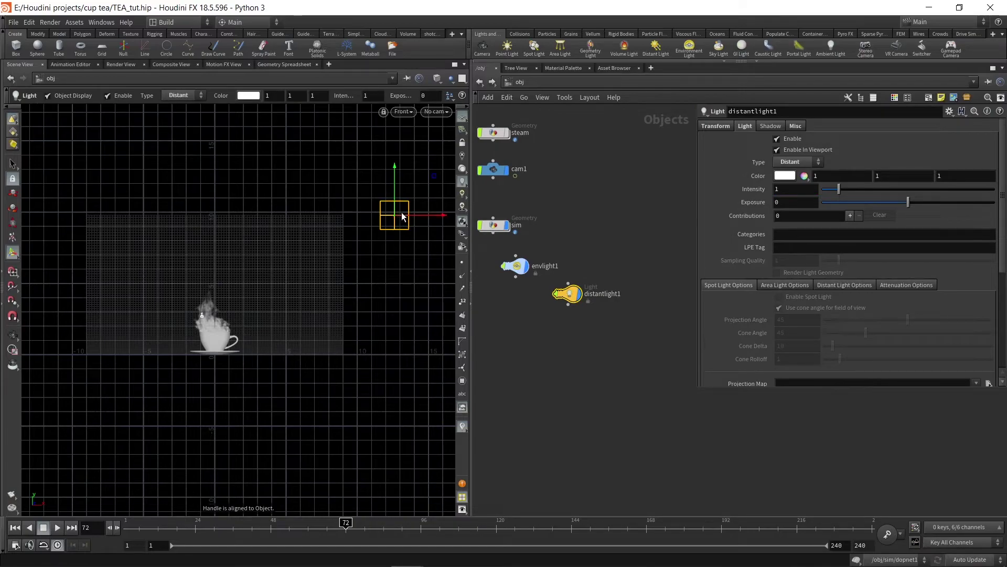
{"action": "key", "text": "Escape"}
{"action": "mouse_move", "coordinate": [407, 232]}
{"action": "left_mouse_down"}
{"action": "mouse_move", "coordinate": [384, 254]}
{"action": "mouse_move", "coordinate": [283, 297]}
{"action": "left_mouse_up"}
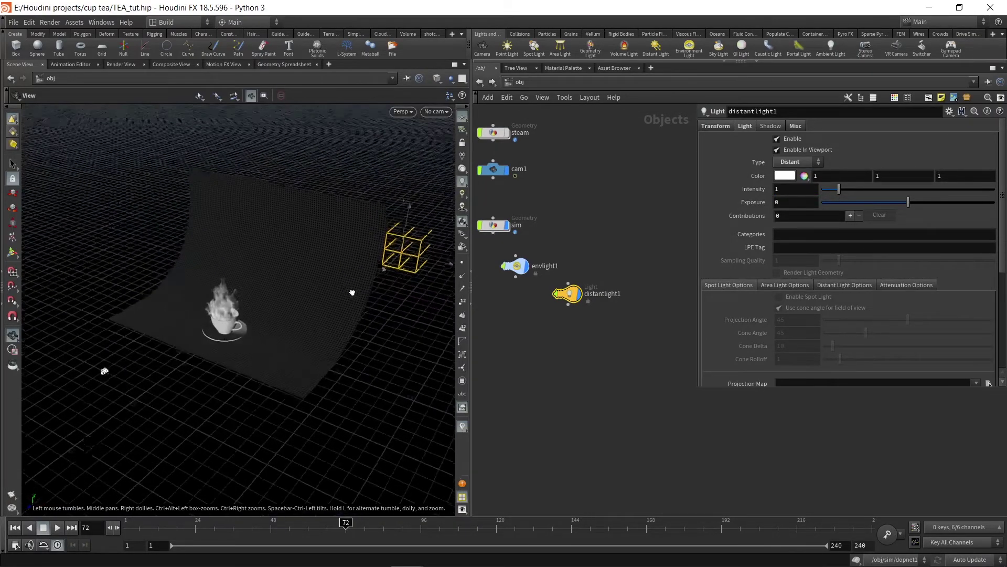
{"action": "key", "text": "Return"}
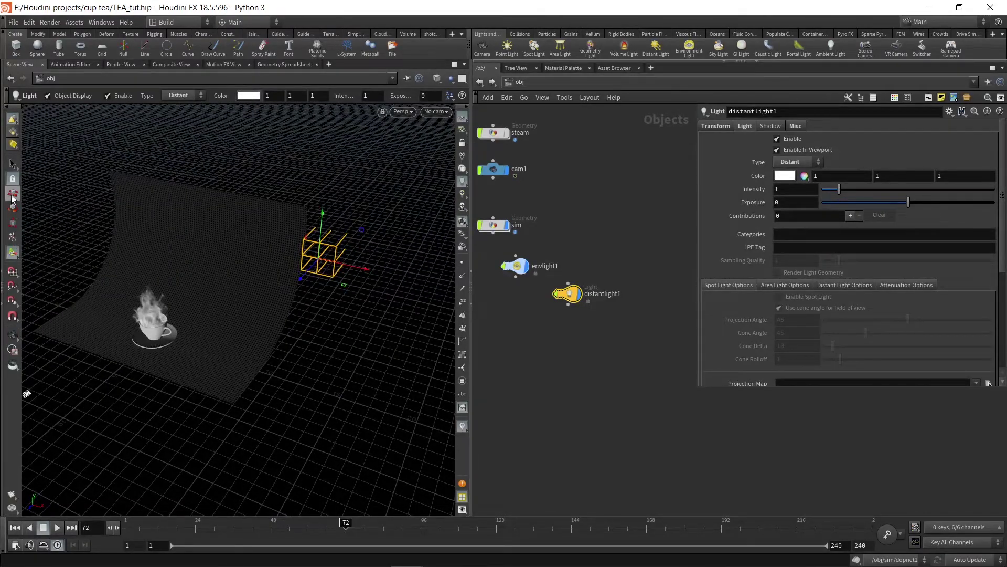
Step: Rotate distantlight1 about 90 degrees so it points toward the cup
{"action": "left_click", "coordinate": [13, 193]}
{"action": "left_click", "coordinate": [13, 207]}
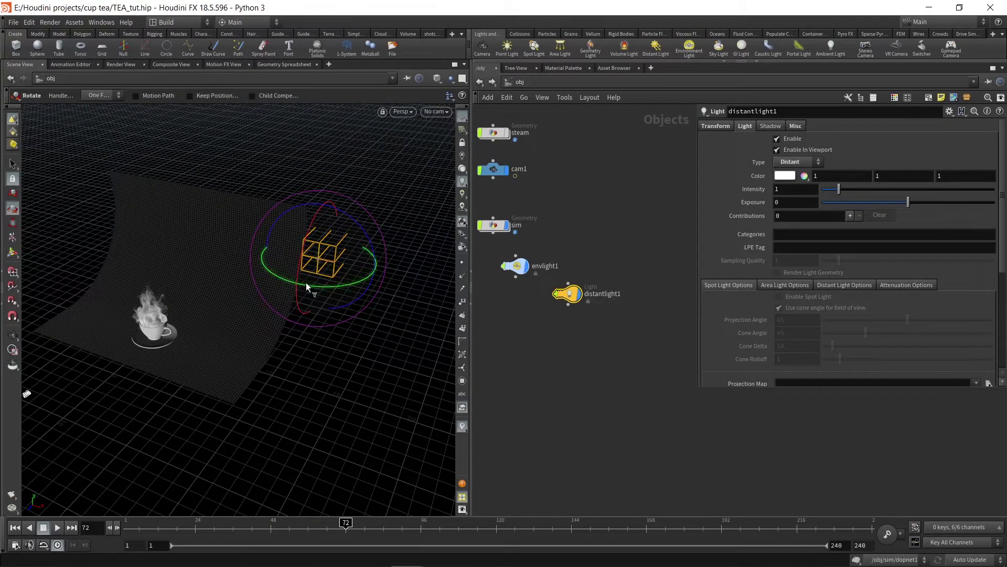
{"action": "mouse_move", "coordinate": [306, 282]}
{"action": "left_mouse_down"}
{"action": "mouse_move", "coordinate": [424, 266]}
{"action": "mouse_move", "coordinate": [40, 371]}
{"action": "left_mouse_up"}
{"action": "key", "text": "Escape"}
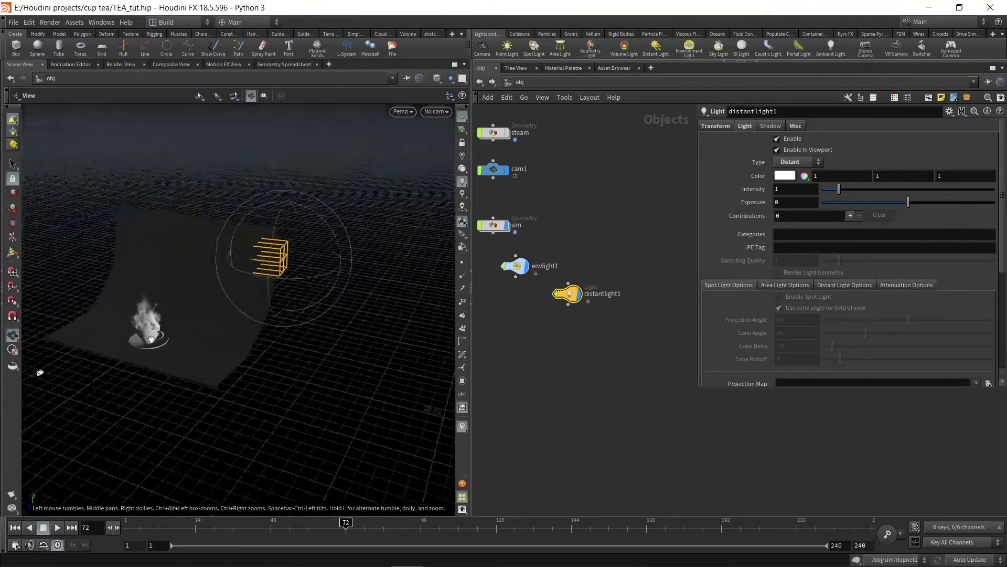
{"action": "key", "text": "r"}
{"action": "mouse_move", "coordinate": [333, 243]}
{"action": "left_mouse_down"}
{"action": "mouse_move", "coordinate": [331, 229]}
{"action": "mouse_move", "coordinate": [145, 334]}
{"action": "mouse_move", "coordinate": [227, 312]}
{"action": "mouse_move", "coordinate": [107, 304]}
{"action": "mouse_move", "coordinate": [343, 225]}
{"action": "left_mouse_up"}
{"action": "key", "text": "Escape"}
{"action": "scroll", "coordinate": [144, 335], "scroll_direction": "up", "scroll_amount": 5}
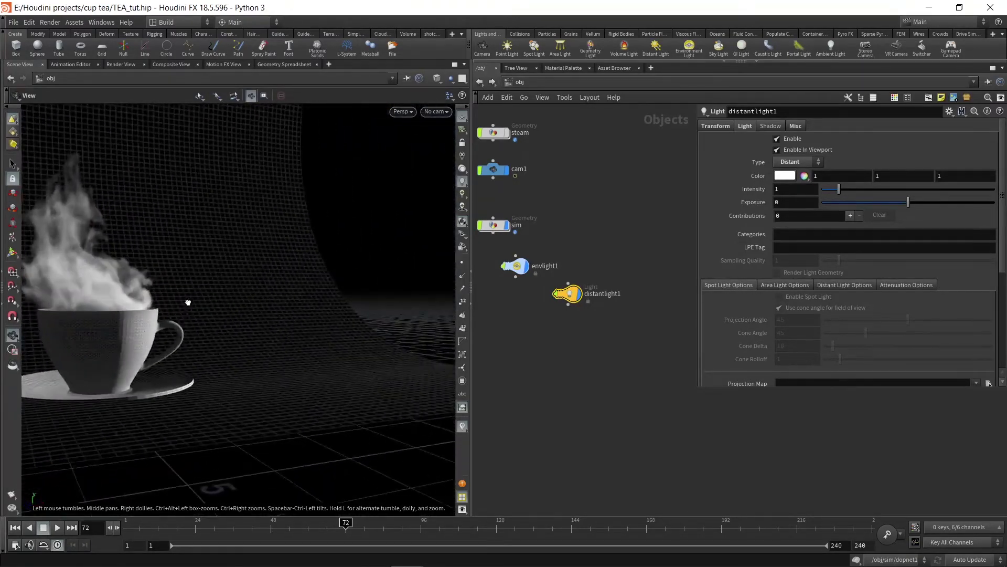
{"action": "key", "text": "r"}
Step: Look through cam1 and bring up the Render View
{"action": "left_click", "coordinate": [431, 111]}
{"action": "left_click", "coordinate": [448, 161]}
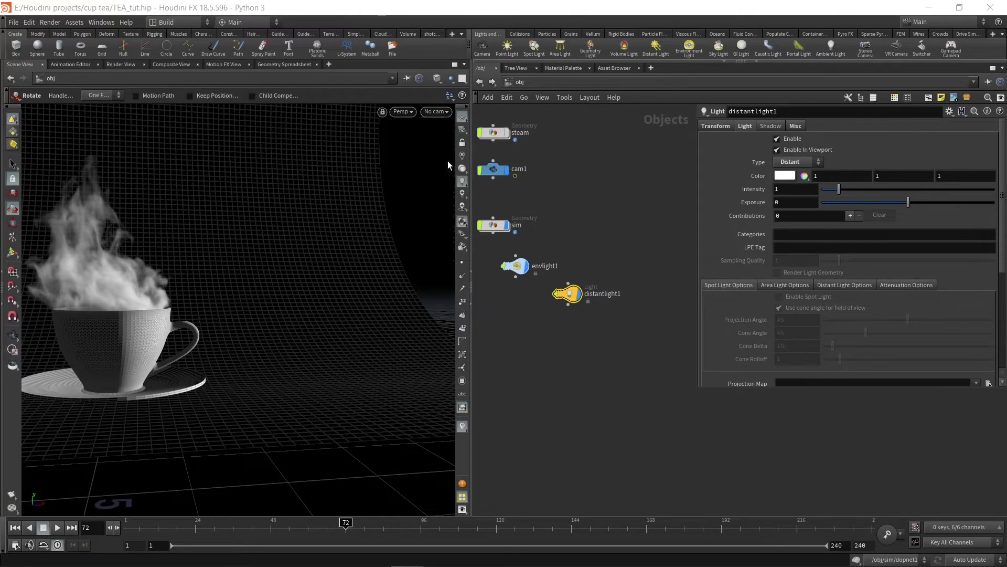
{"action": "left_click", "coordinate": [120, 64]}
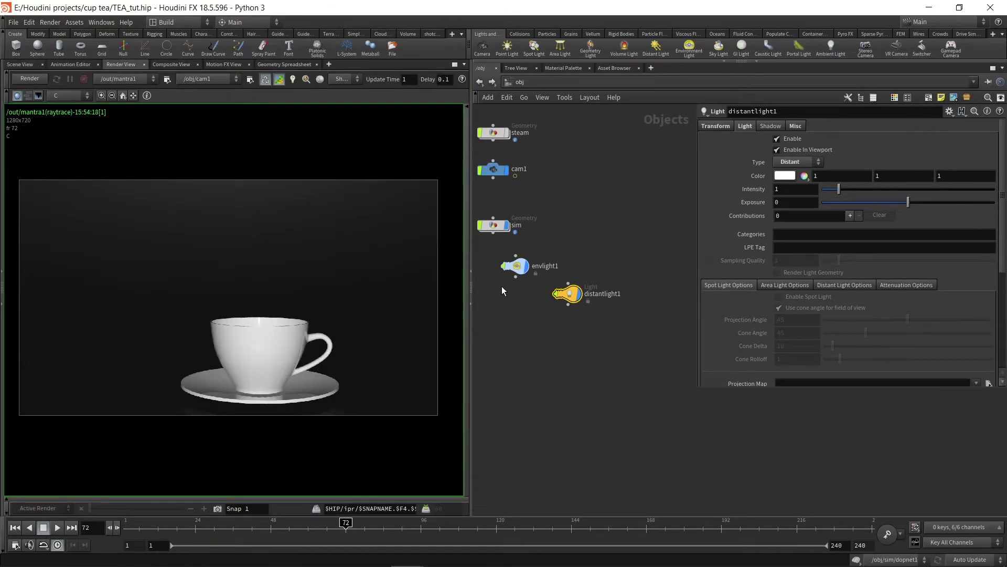
Step: Test-render frame 72, stop it early in /out, and select the Force Objects text PLATE CUP BG
{"action": "left_click", "coordinate": [29, 79]}
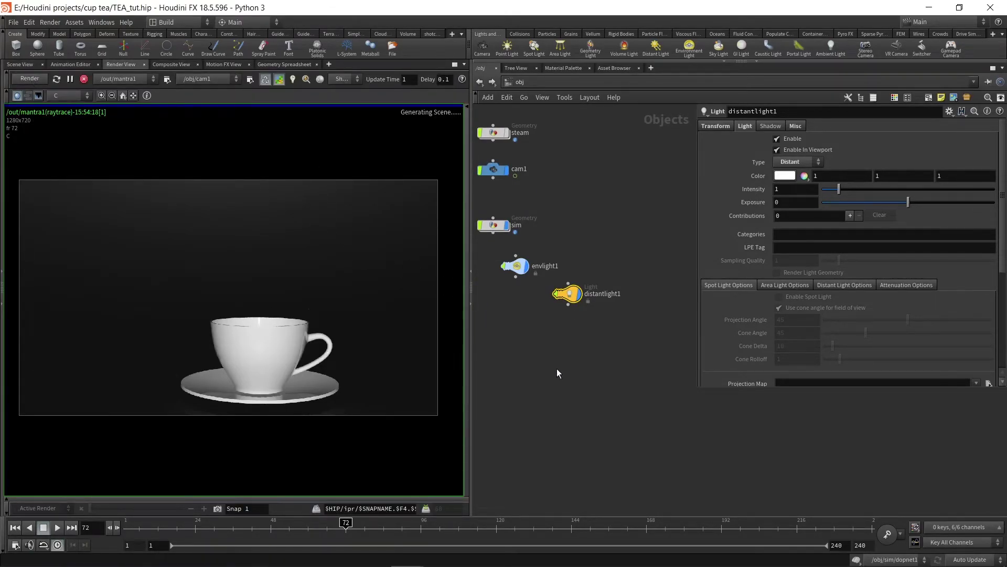
{"action": "left_click", "coordinate": [535, 79]}
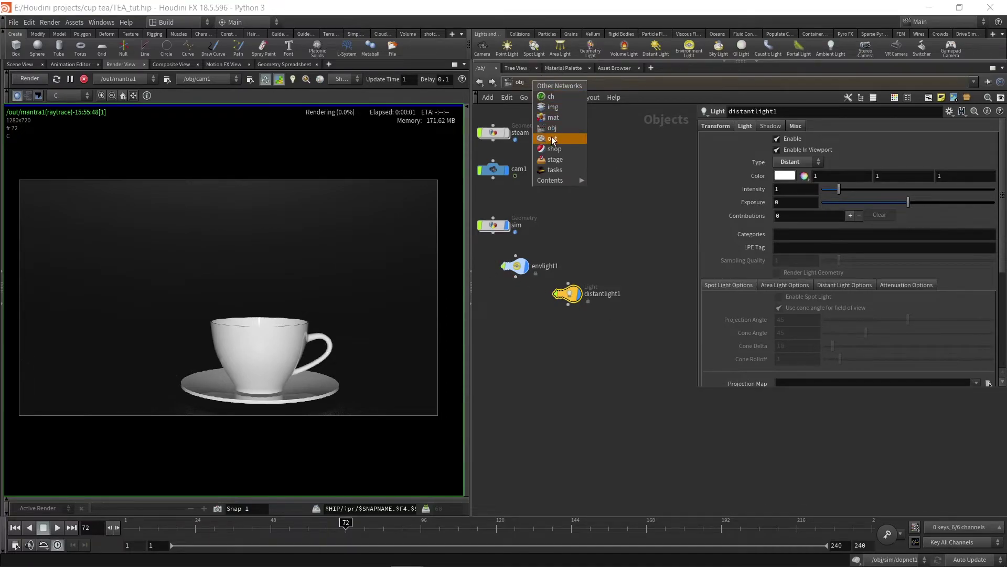
{"action": "left_click", "coordinate": [548, 132]}
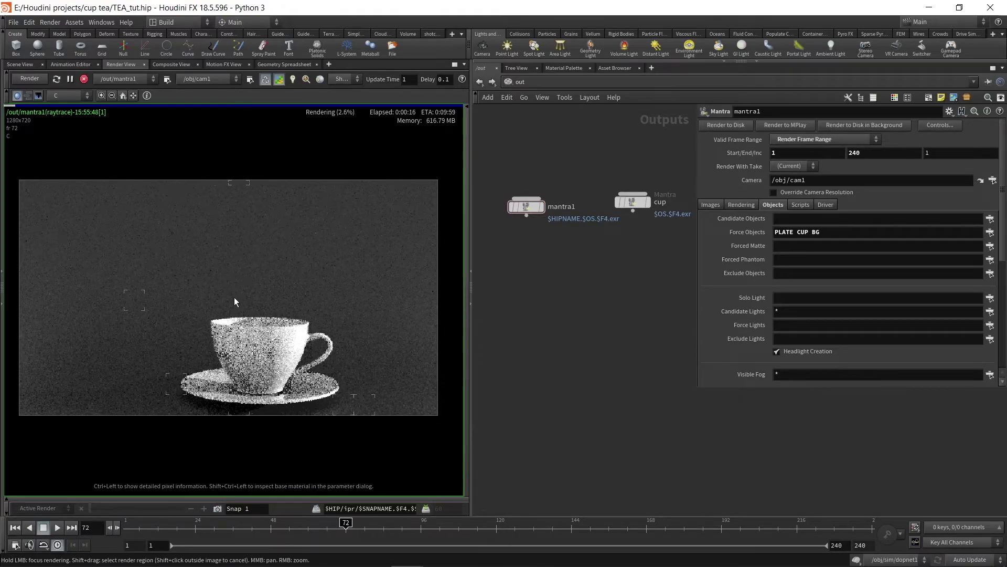
{"action": "left_click", "coordinate": [84, 79]}
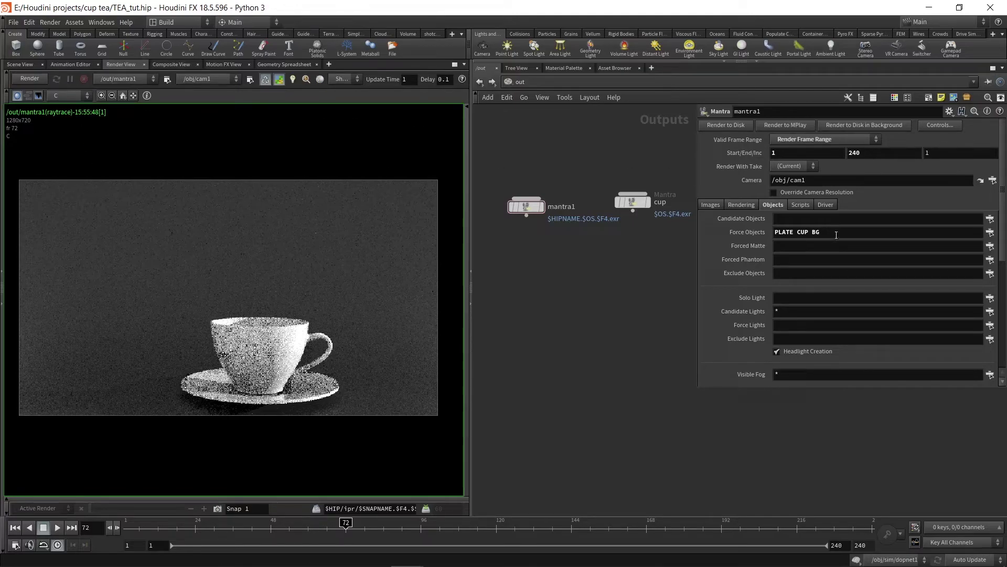
{"action": "left_click_drag", "start_coordinate": [836, 234], "coordinate": [774, 234]}
{"action": "key", "text": "ctrl+c"}
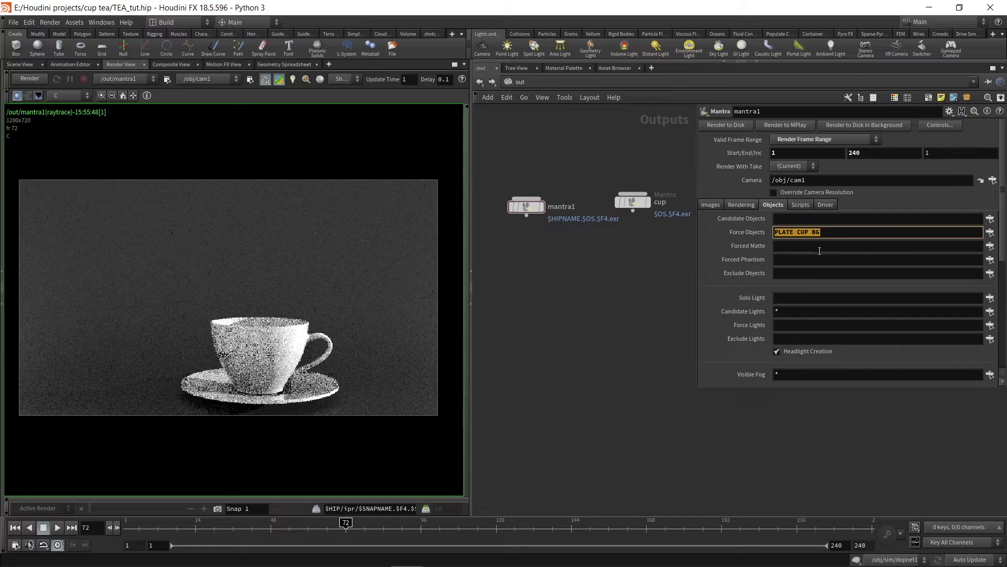
Step: Set Forced Matte to PLATE CUP BG and Force Objects to sim
{"action": "left_click", "coordinate": [819, 251]}
{"action": "key", "text": "ctrl+v"}
{"action": "key", "text": "Return"}
{"action": "left_click", "coordinate": [990, 232]}
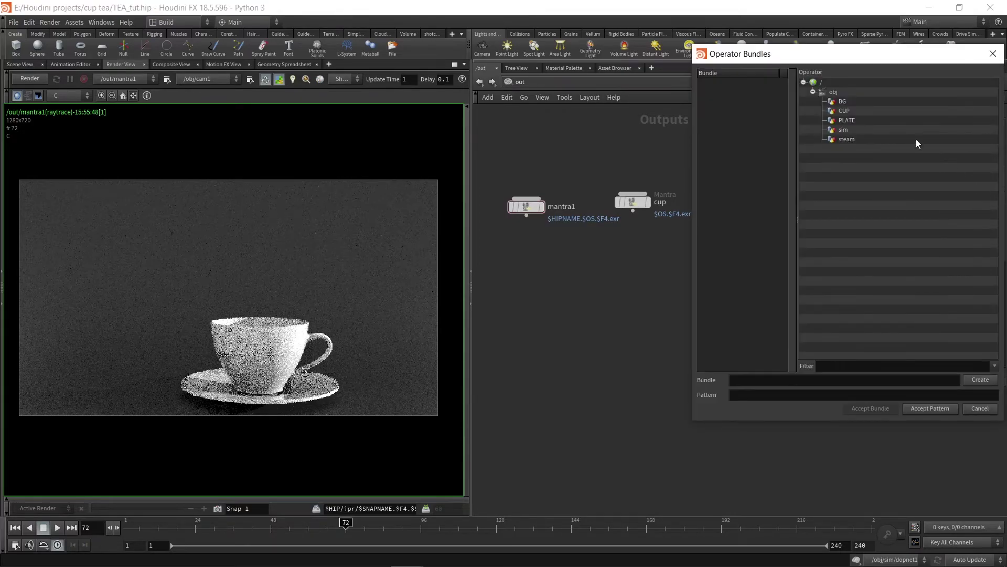
{"action": "left_click", "coordinate": [846, 130]}
{"action": "left_click", "coordinate": [928, 409]}
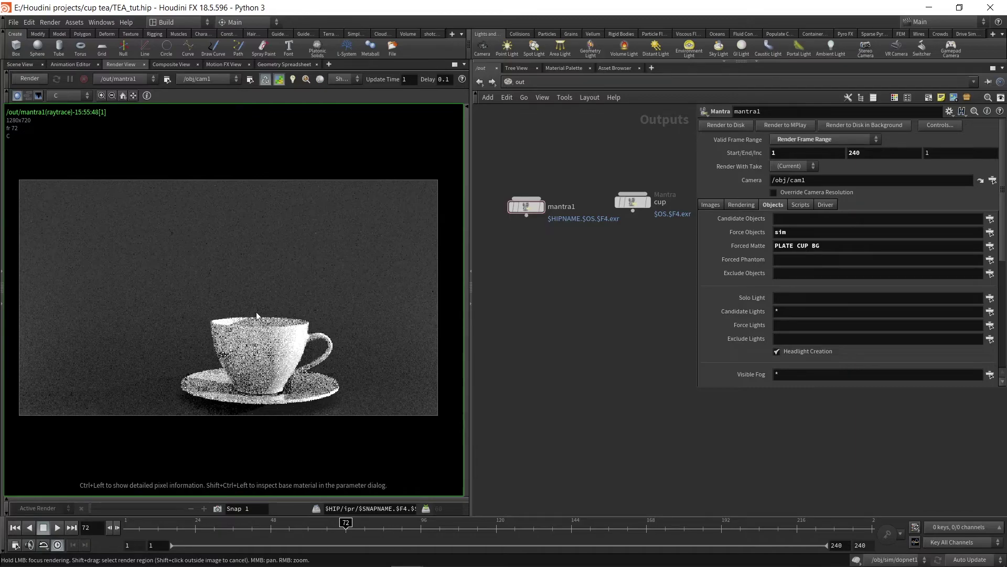
Step: Re-render frame 72 to show the steam alone on black
{"action": "left_click", "coordinate": [31, 80]}
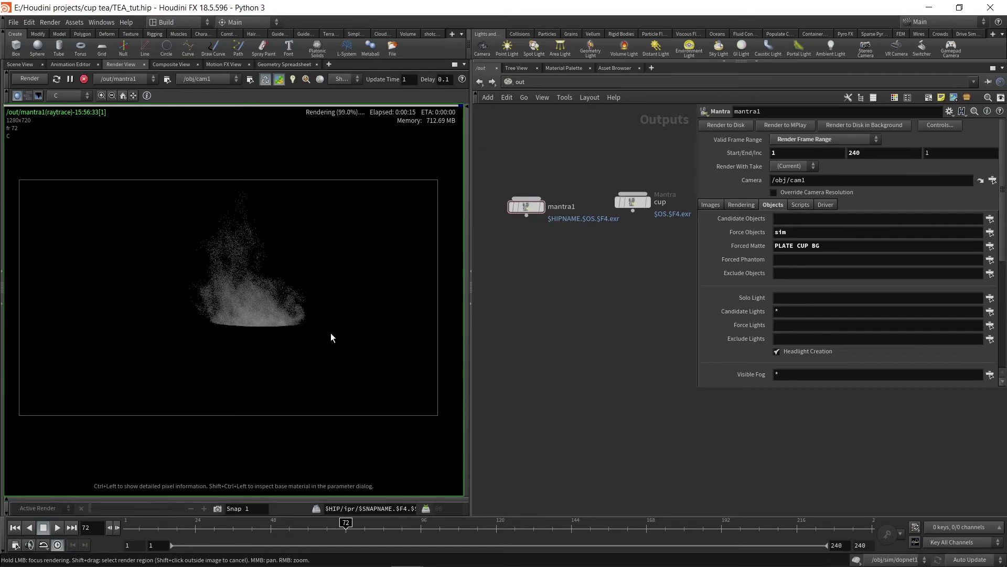
{"action": "scroll", "coordinate": [228, 322], "scroll_direction": "down", "scroll_amount": 1}
{"action": "scroll", "coordinate": [247, 283], "scroll_direction": "down", "scroll_amount": 2}
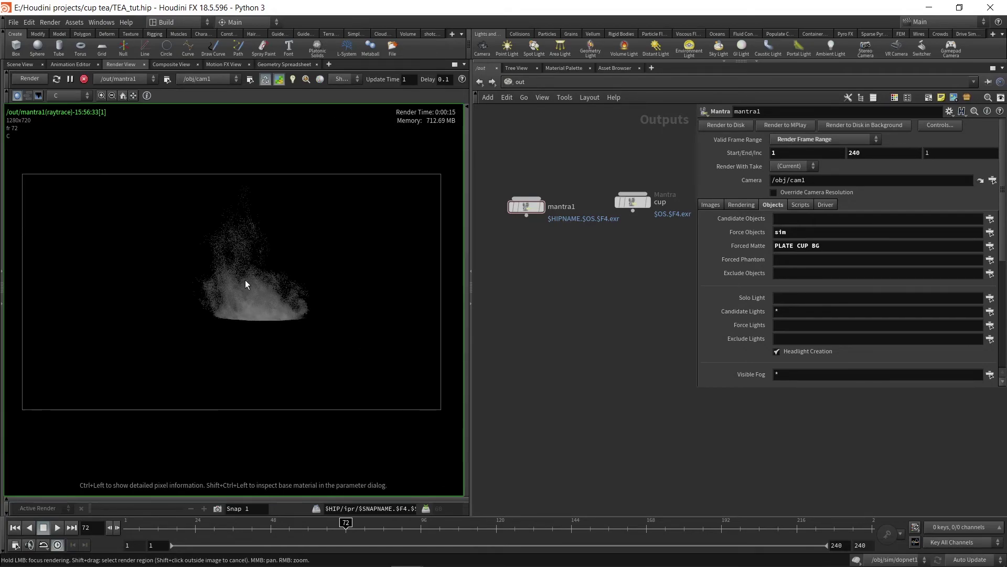
{"action": "scroll", "coordinate": [251, 305], "scroll_direction": "up", "scroll_amount": 2}
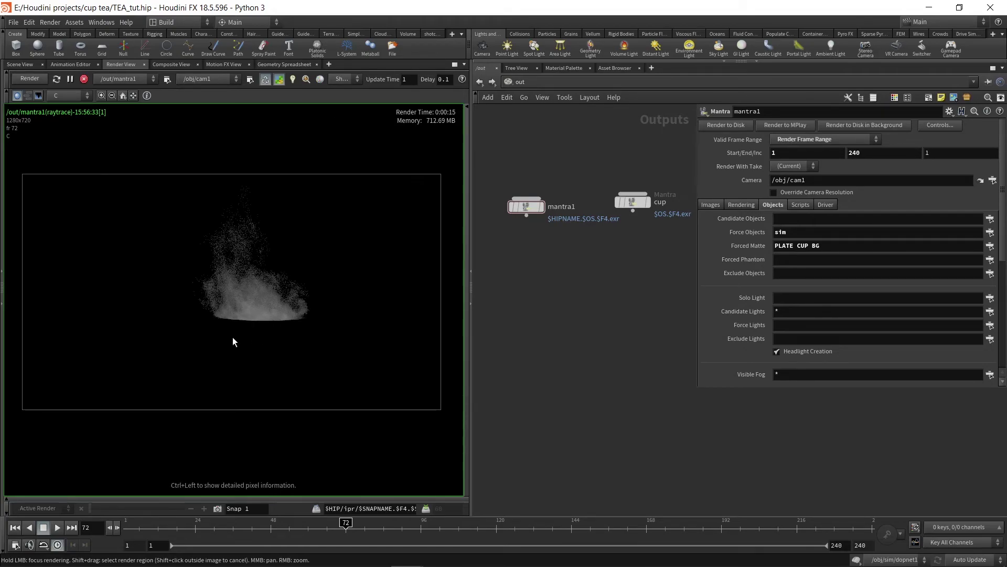